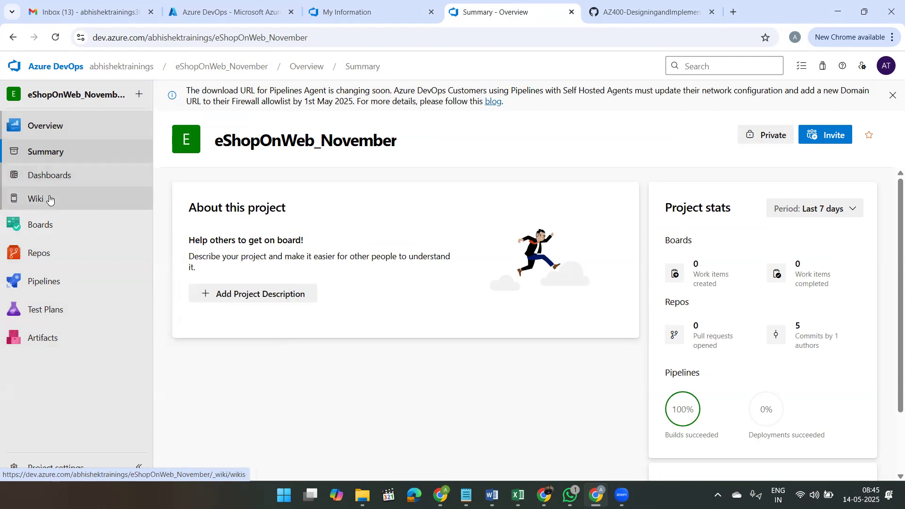
Step: Open the Wiki page of the eShopOnWeb_November project
click(41, 203)
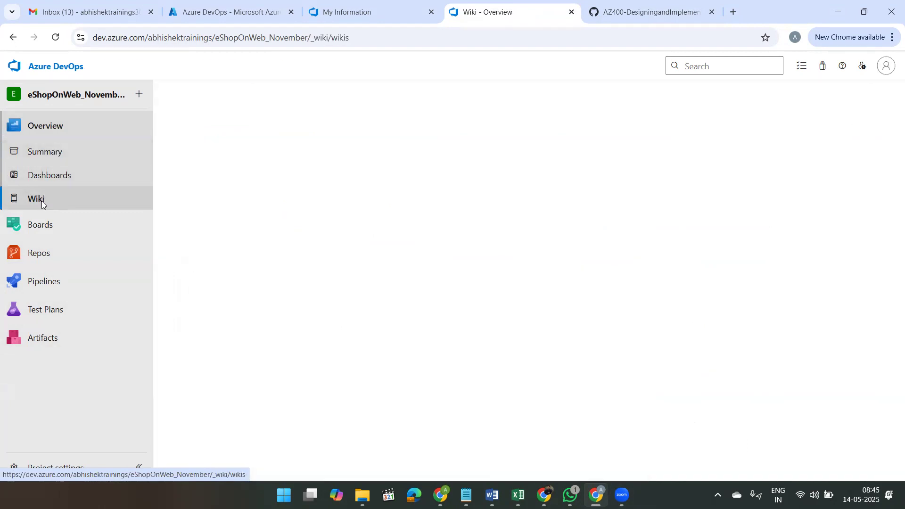
mouse_move(63, 259)
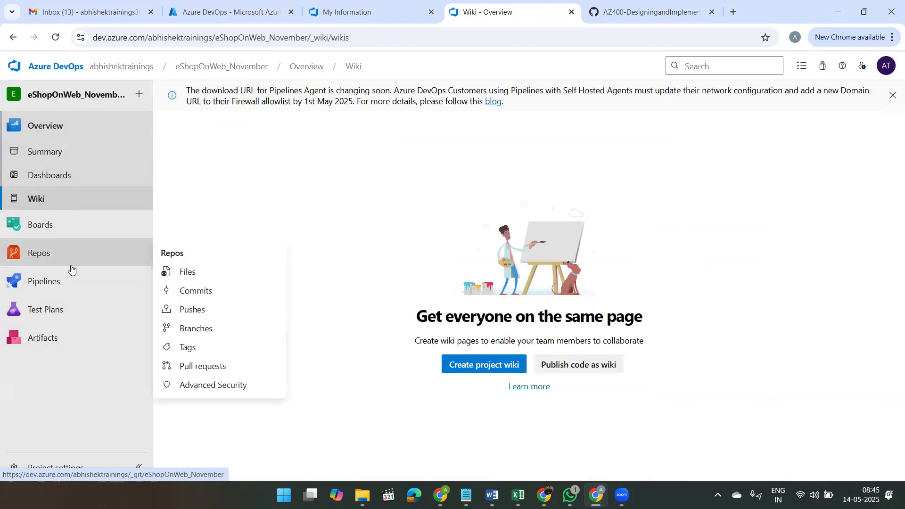
mouse_move(51, 313)
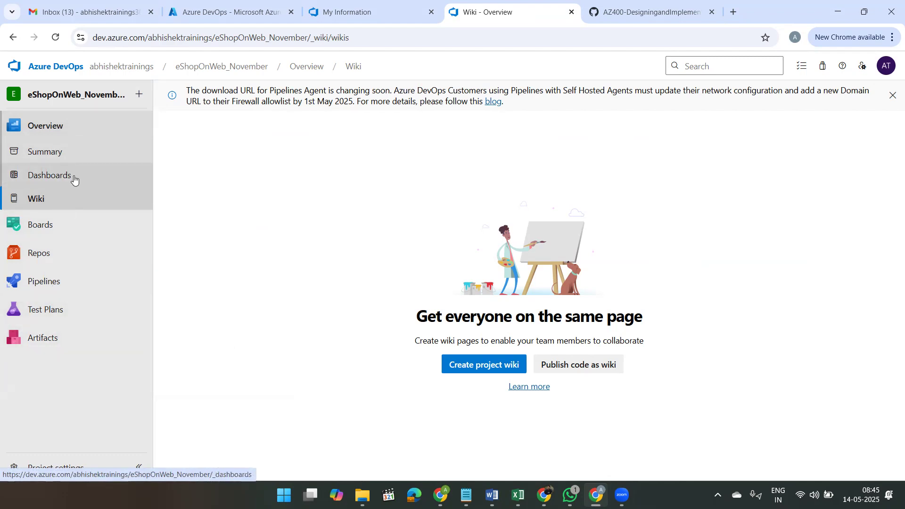
click(40, 198)
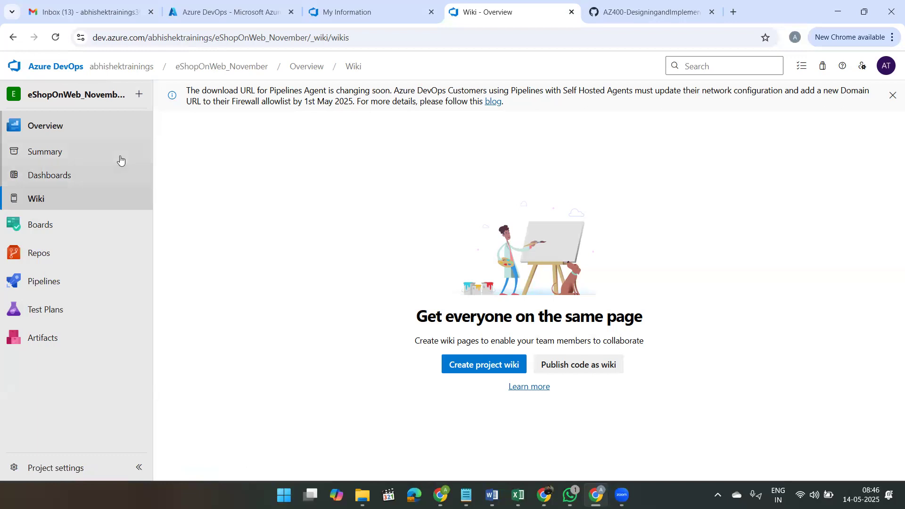
mouse_move(126, 262)
Step: Close the Azure_DevOps and duplicate Downloads File Explorer windows and bring up the remaining Downloads window
mouse_move(371, 494)
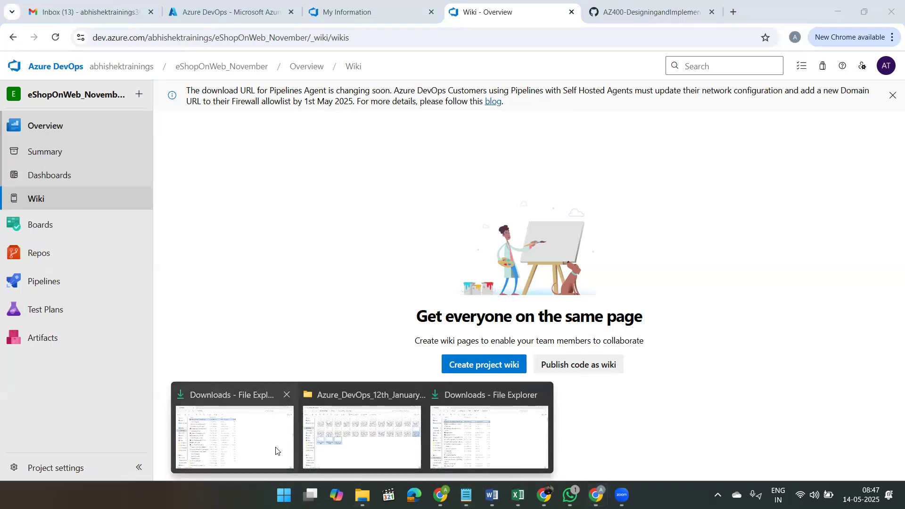
click(414, 395)
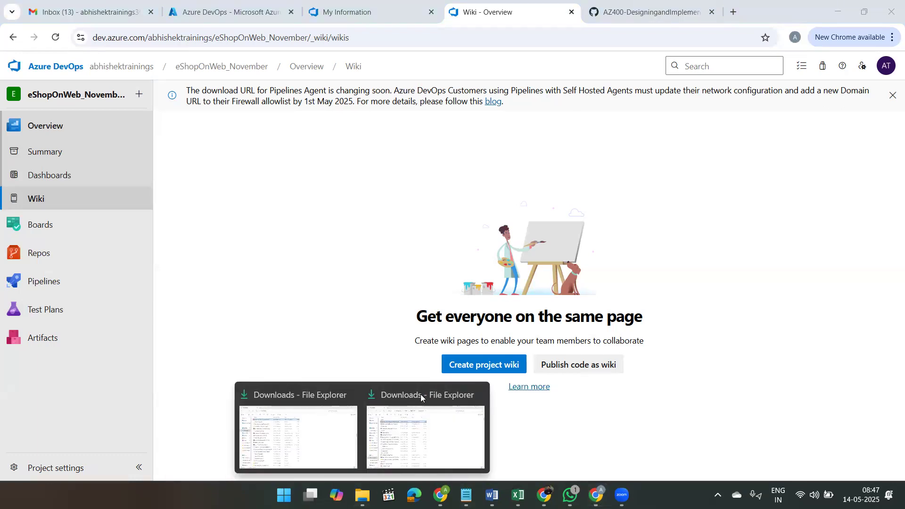
click(476, 396)
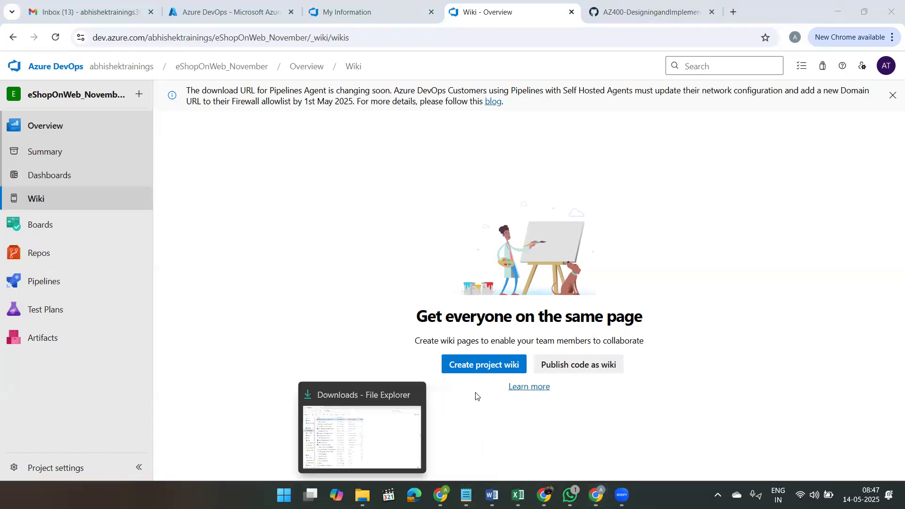
click(375, 431)
Step: Find brand (1).png in the Downloads folder and delete it permanently
click(202, 208)
key(b)
key(r)
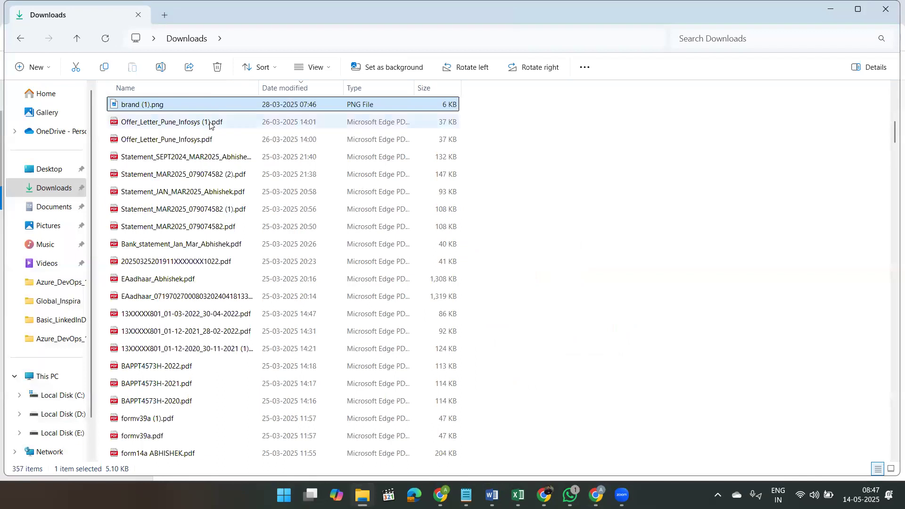
key(shift+Delete)
key(Return)
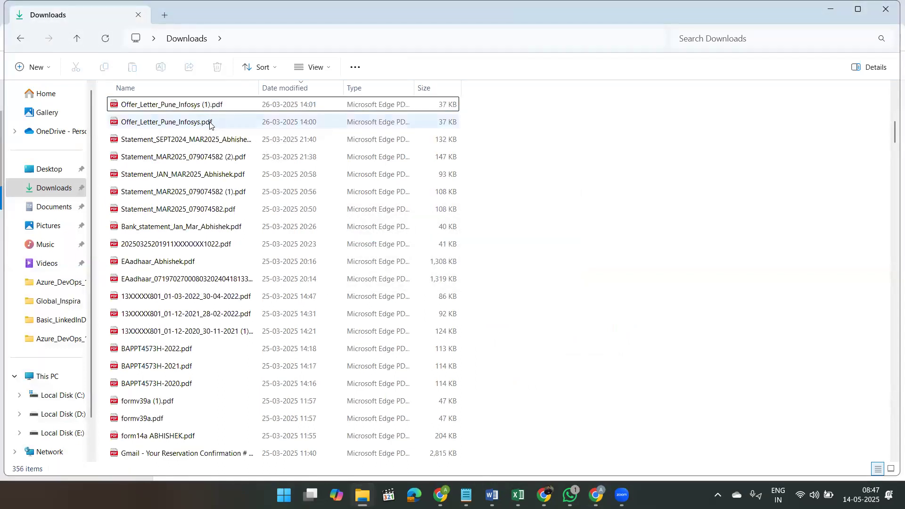
Step: Locate and select brand.png in Downloads, and return to the Azure DevOps Wiki page
click(210, 124)
text(br)
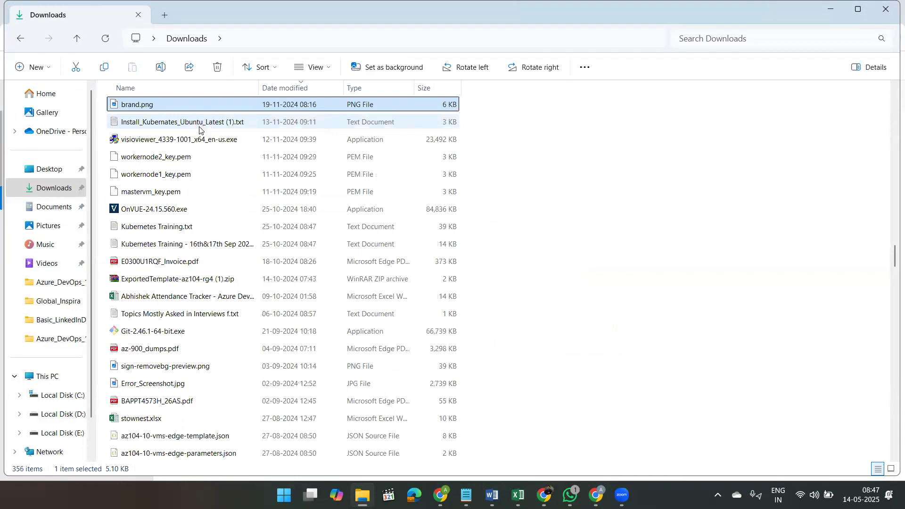
click(202, 120)
click(205, 109)
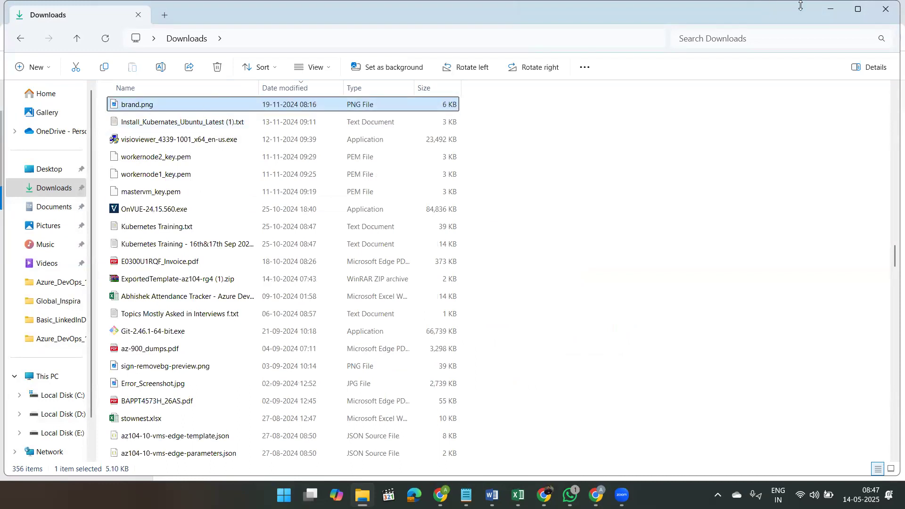
click(837, 14)
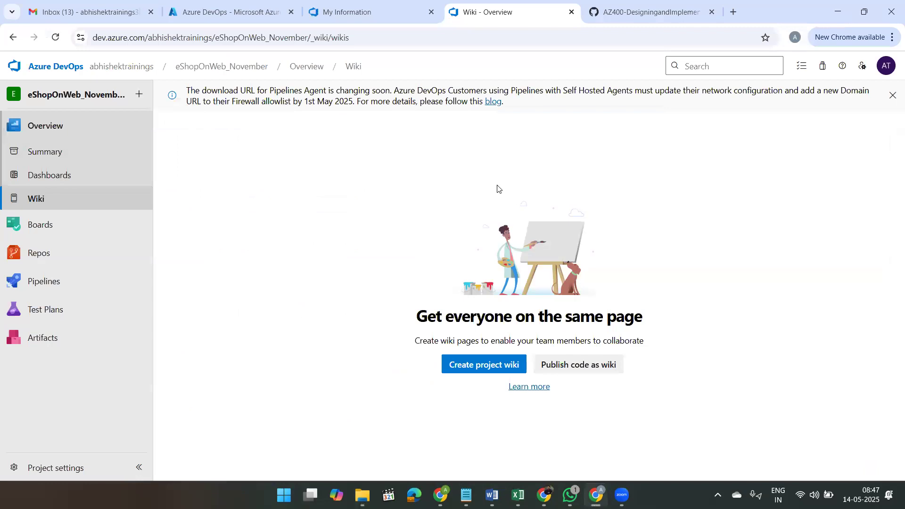
Step: Browse the repository files to src/Web/wwwroot/images and view brand.png
click(29, 252)
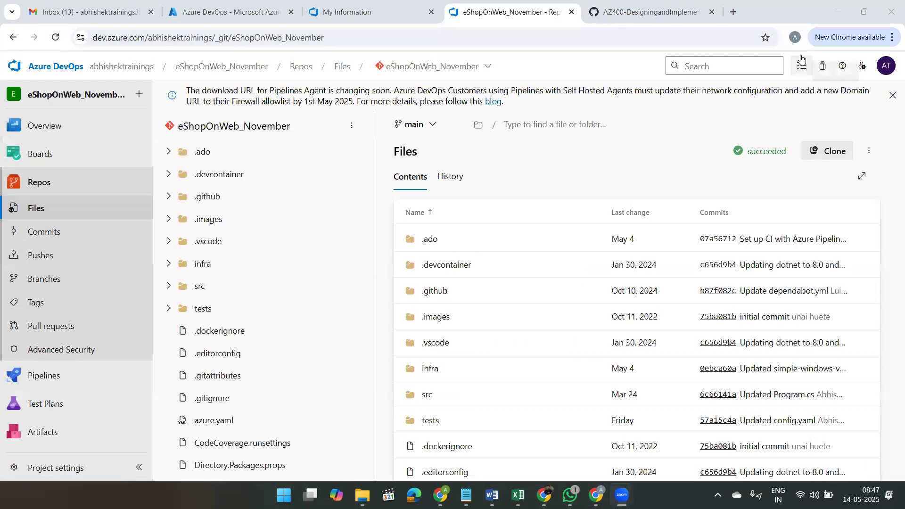
click(168, 285)
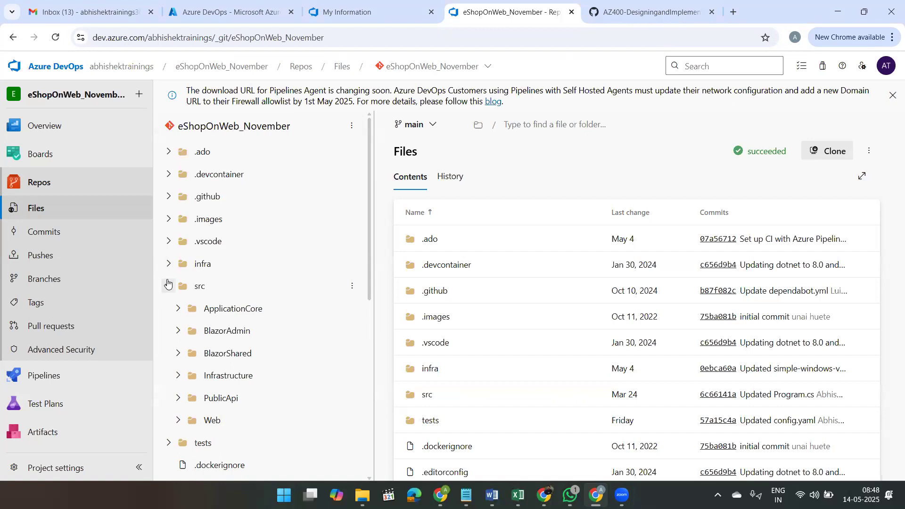
scroll(188, 351, down, 2)
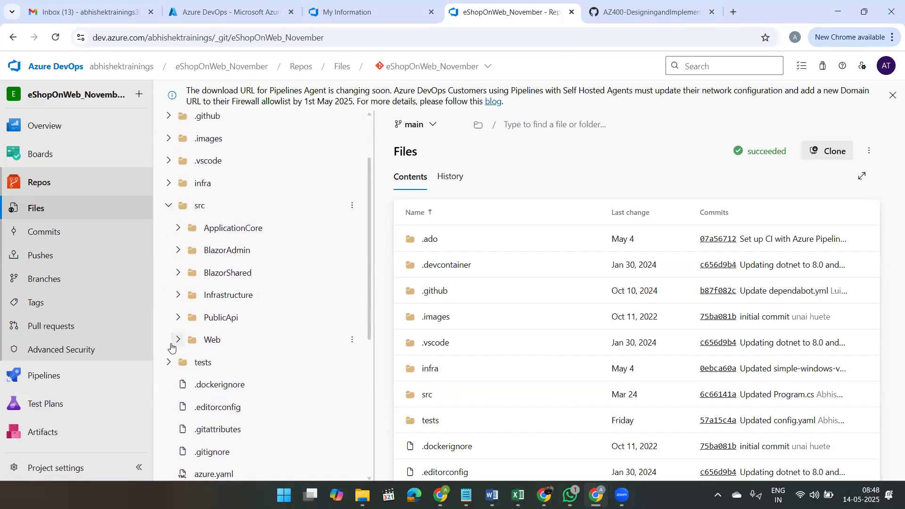
click(172, 345)
scroll(259, 328, down, 2)
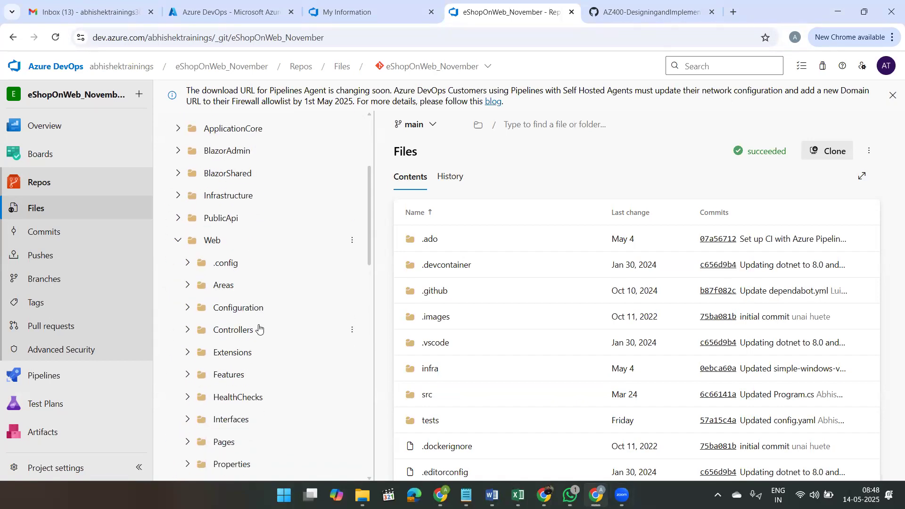
scroll(259, 329, down, 4)
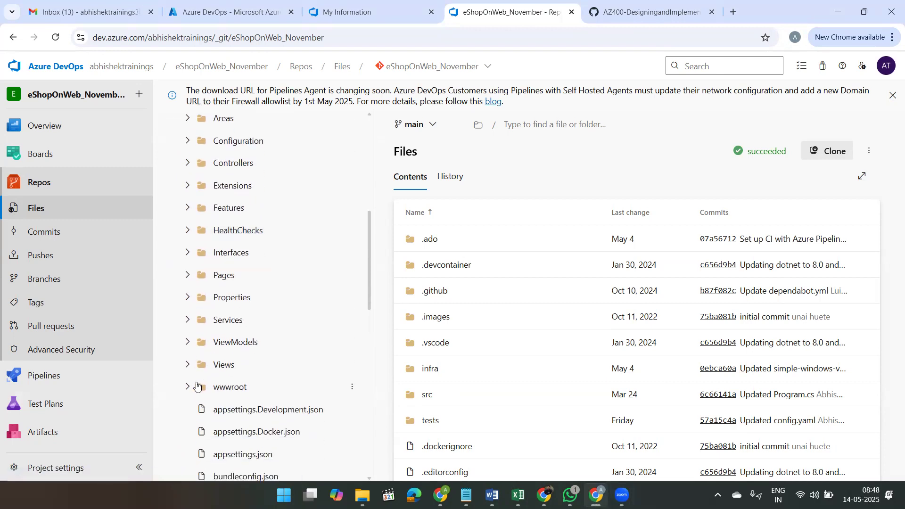
click(188, 387)
scroll(273, 365, down, 2)
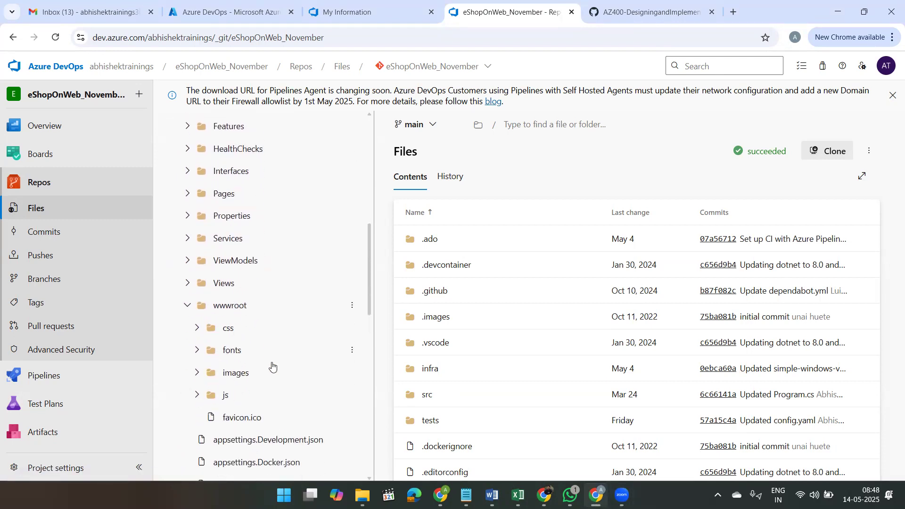
scroll(272, 365, down, 2)
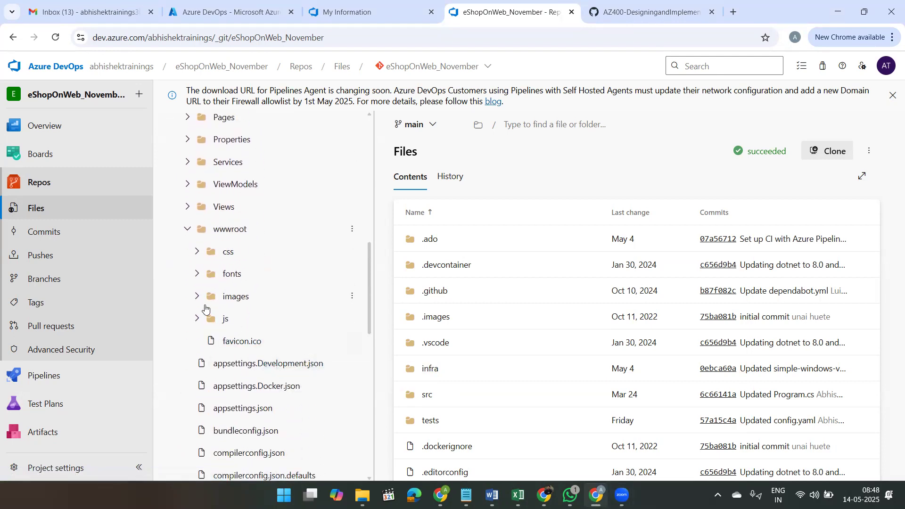
click(197, 297)
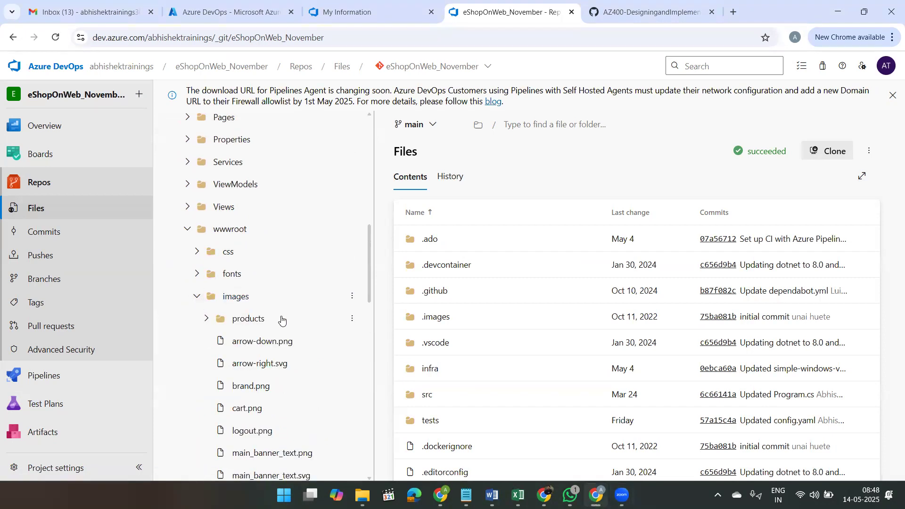
scroll(282, 319, down, 1)
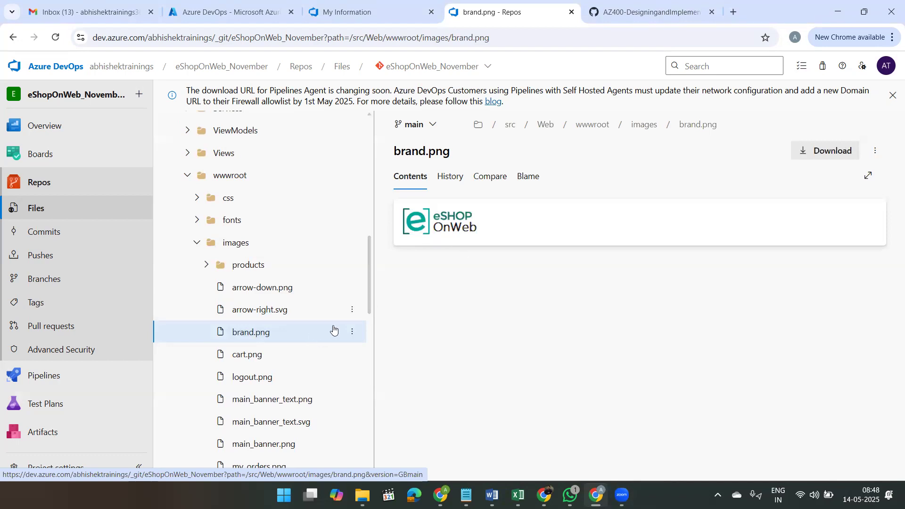
Step: Show the available file actions for brand.png in the repository and check its local copy in the Downloads folder
click(351, 333)
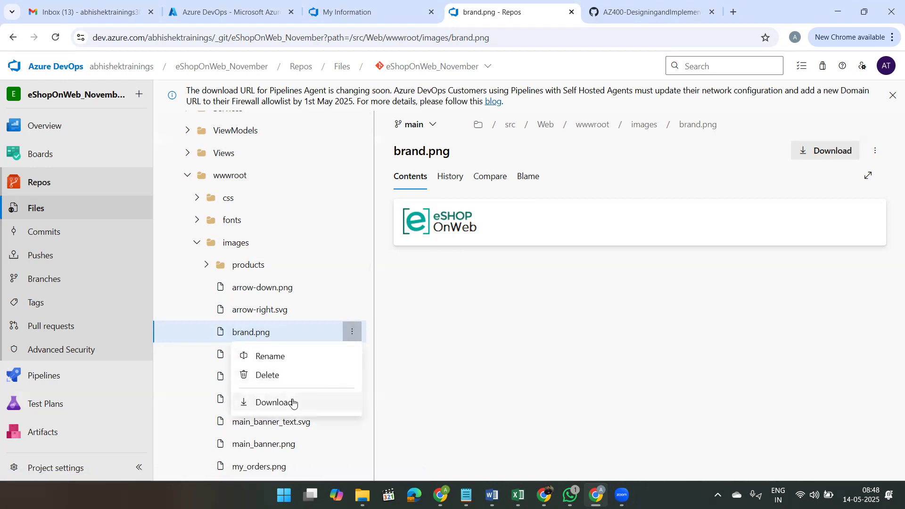
click(362, 495)
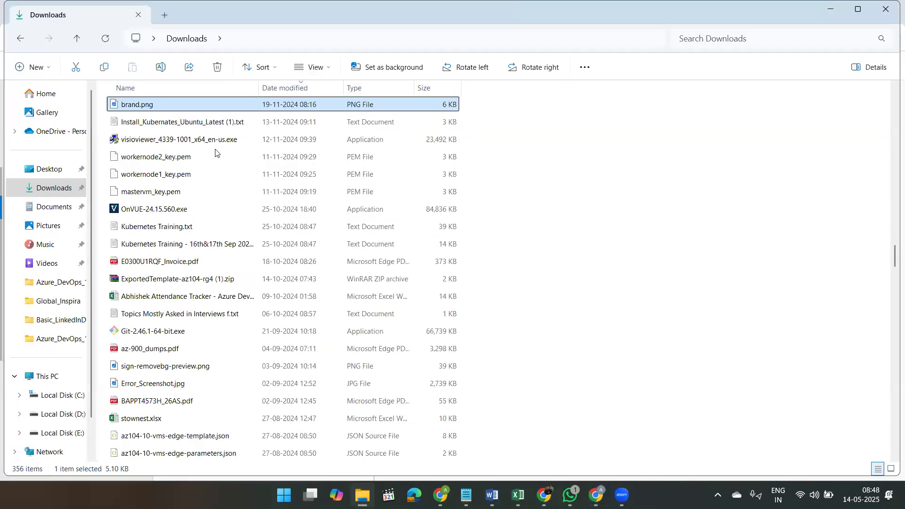
click(826, 8)
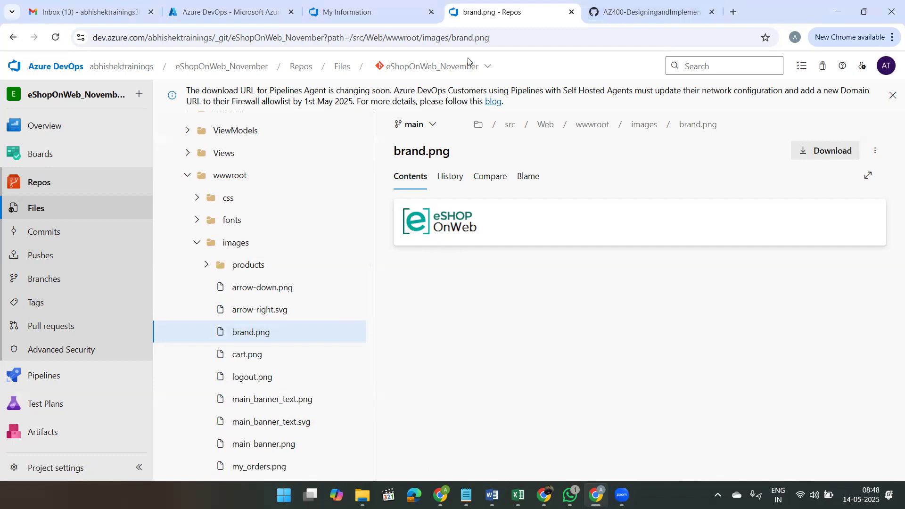
Step: Create a new folder named Documents at the root of the eShopOnWeb_November repository, containing a file named READ.ME
scroll(253, 248, up, 10)
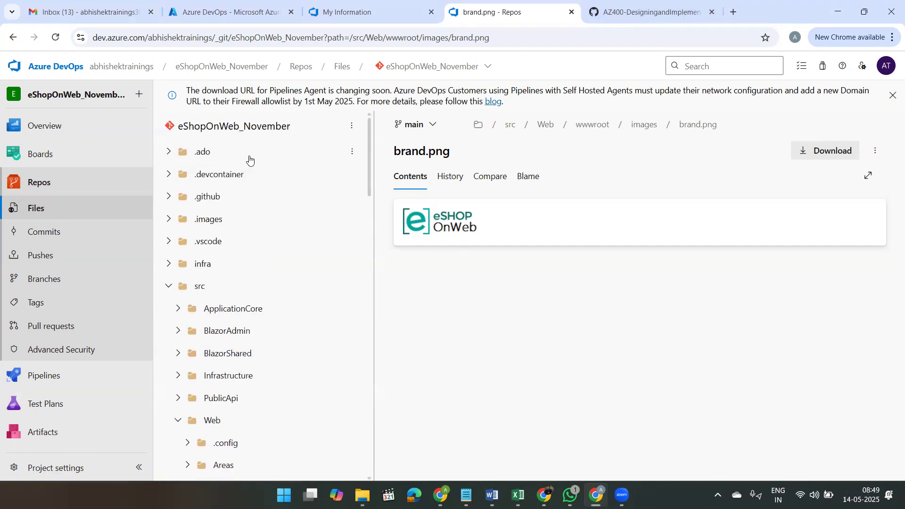
click(275, 132)
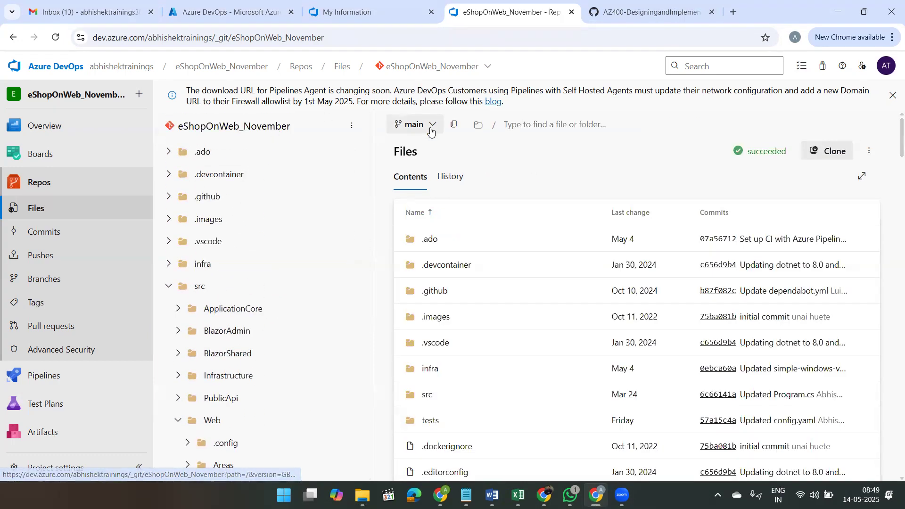
click(352, 126)
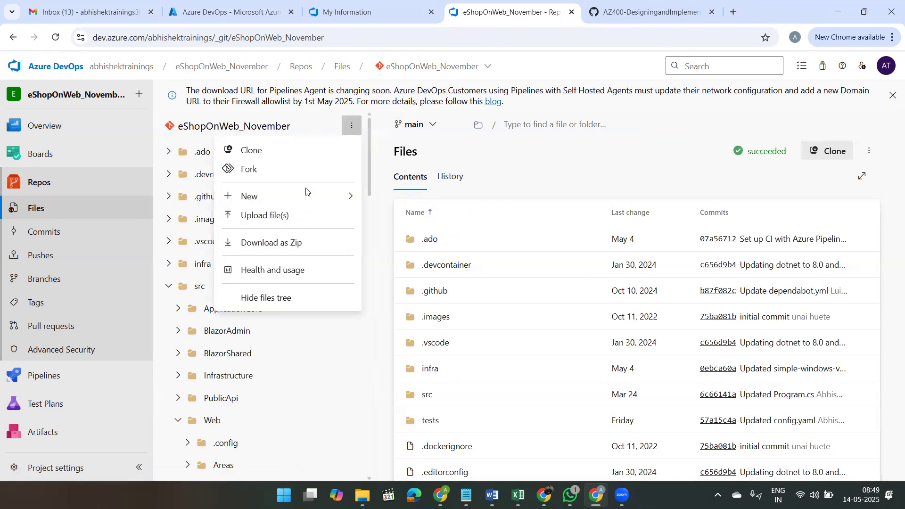
click(319, 196)
click(390, 217)
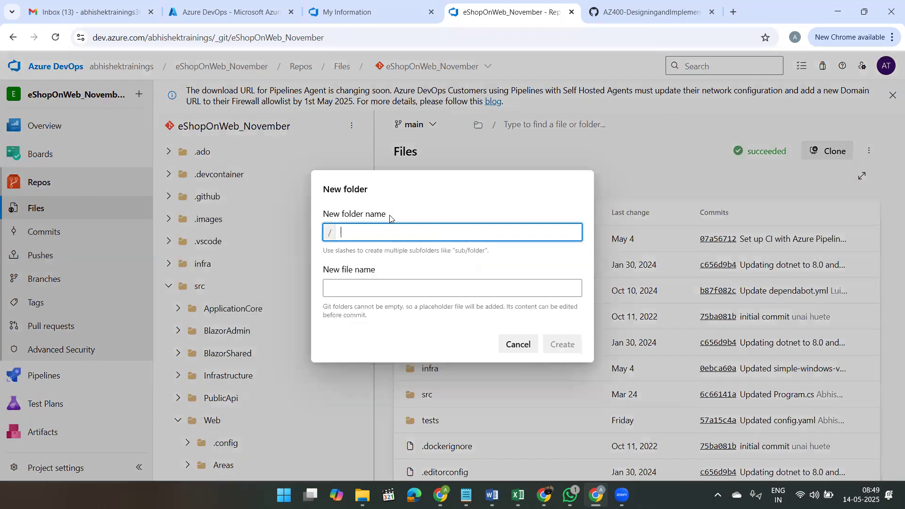
text(Documents)
click(369, 289)
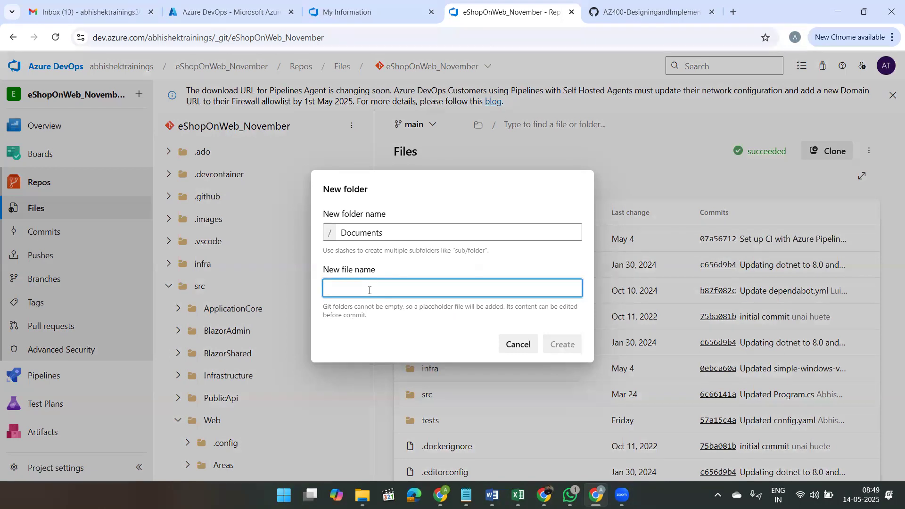
text(READ)
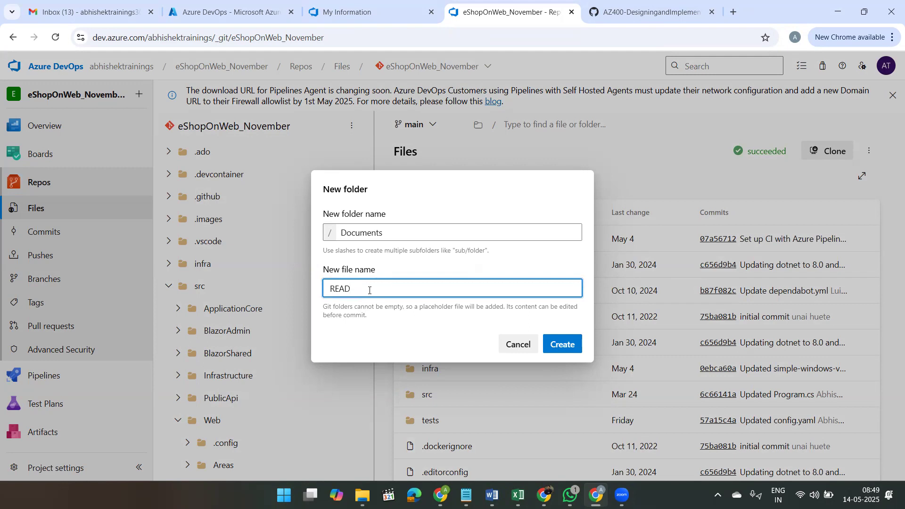
text(.ME)
click(562, 344)
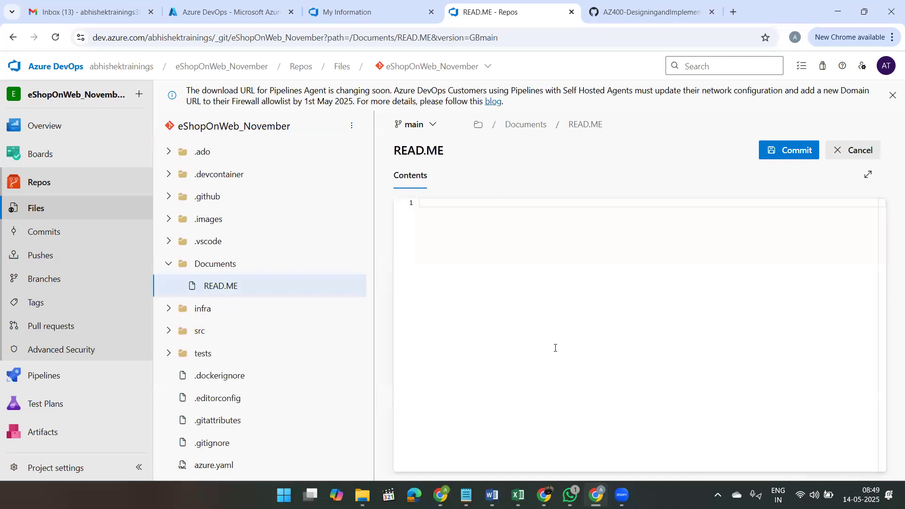
Step: Commit the empty READ.ME file to the main branch with the comment "Added READ.ME"
click(799, 155)
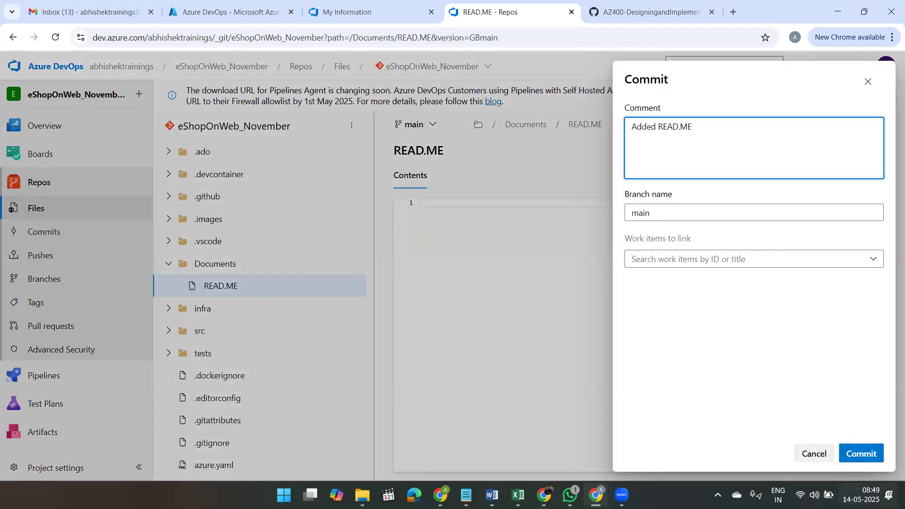
click(856, 452)
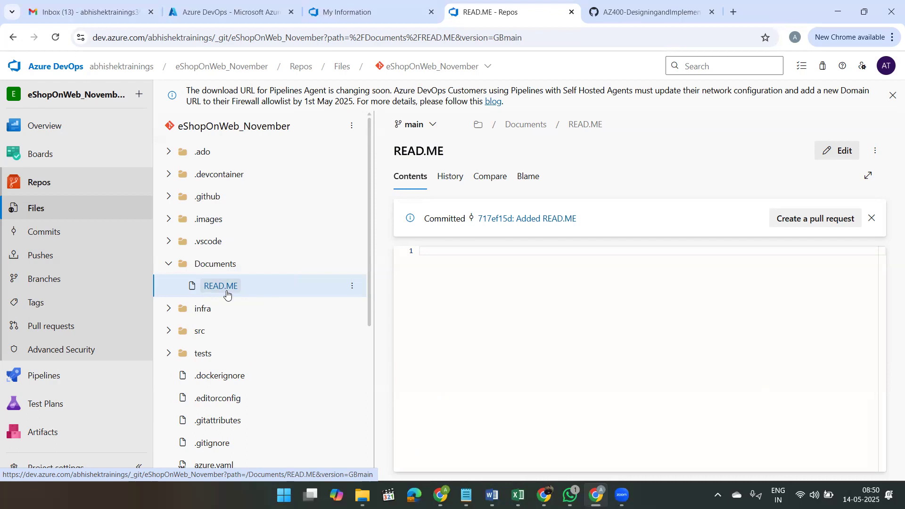
Step: Start publishing code as a wiki in the eShopOnWeb_November project, with the /Documents folder of the main branch as source
mouse_move(76, 118)
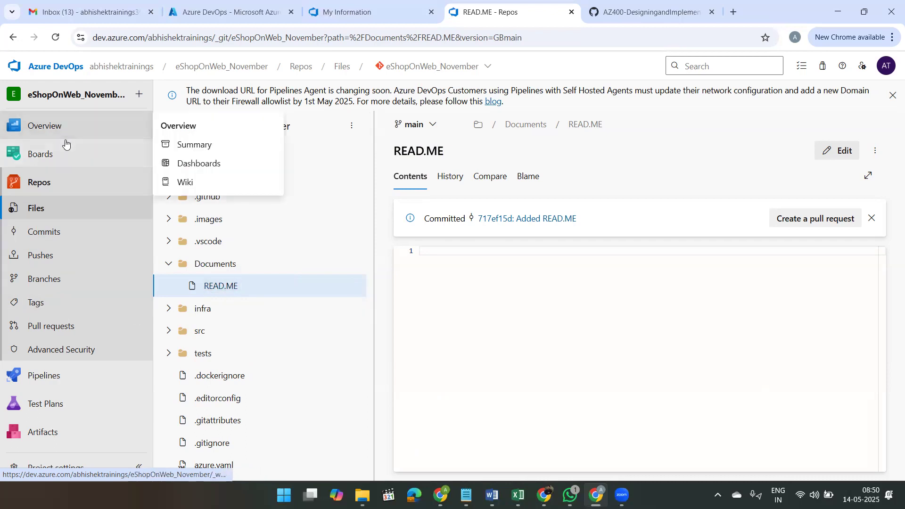
click(65, 136)
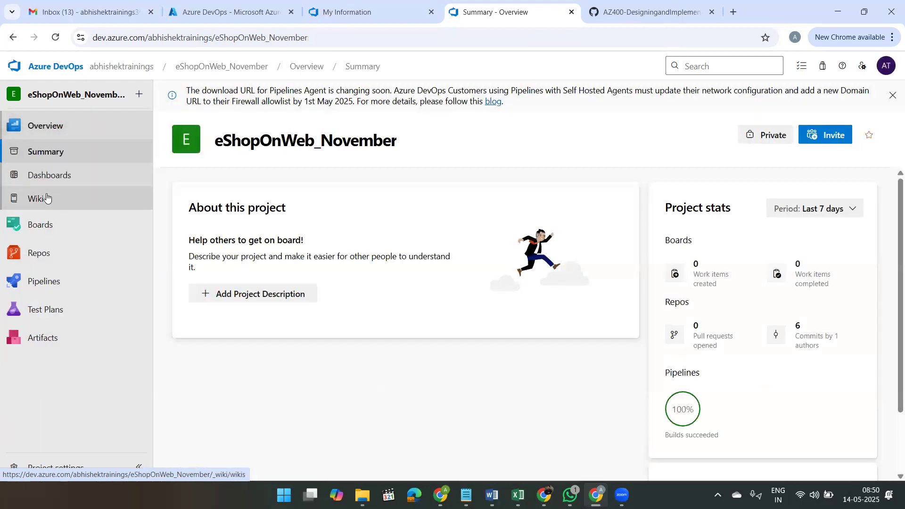
click(46, 197)
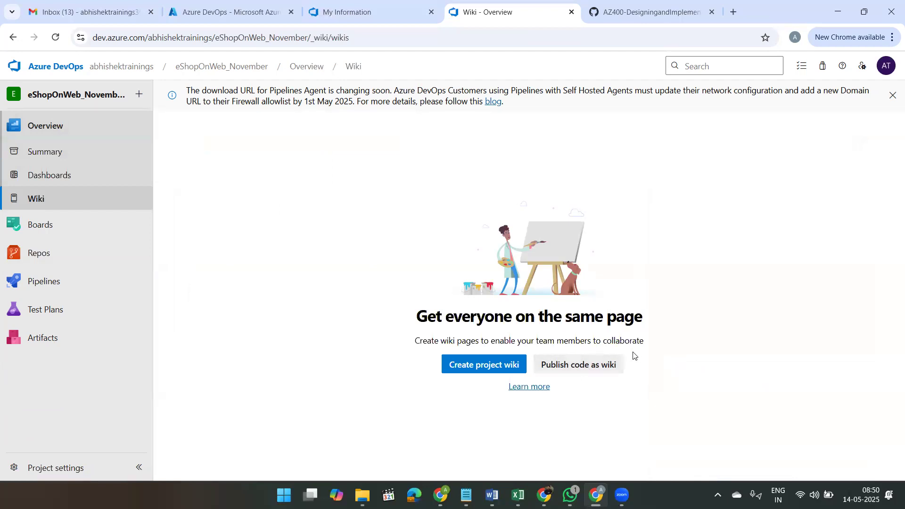
click(594, 366)
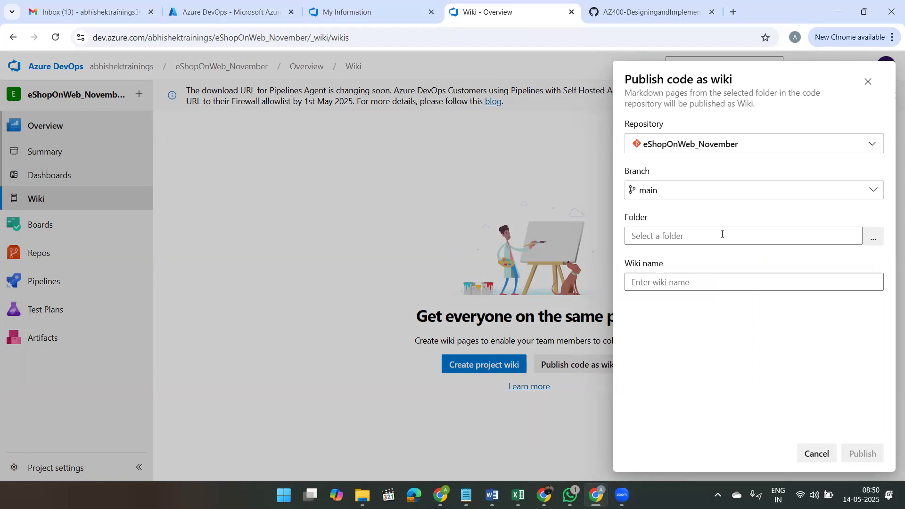
click(873, 238)
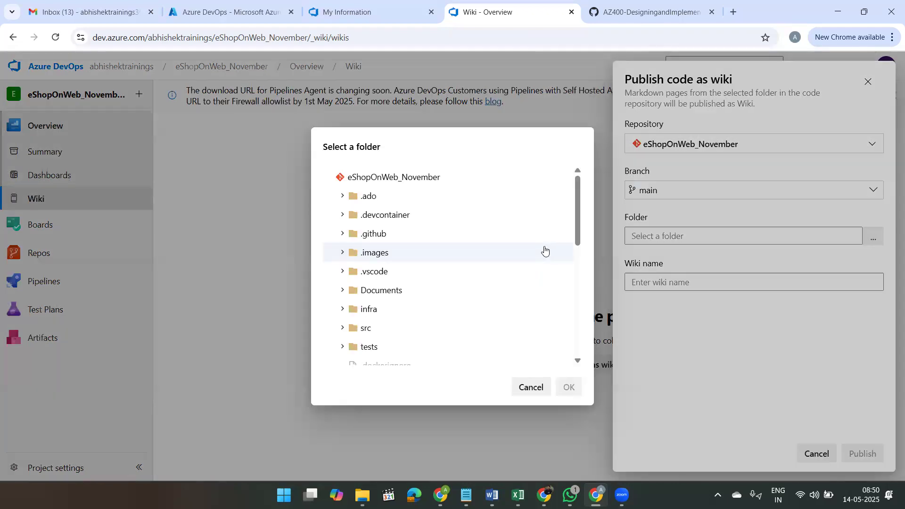
click(379, 295)
click(562, 383)
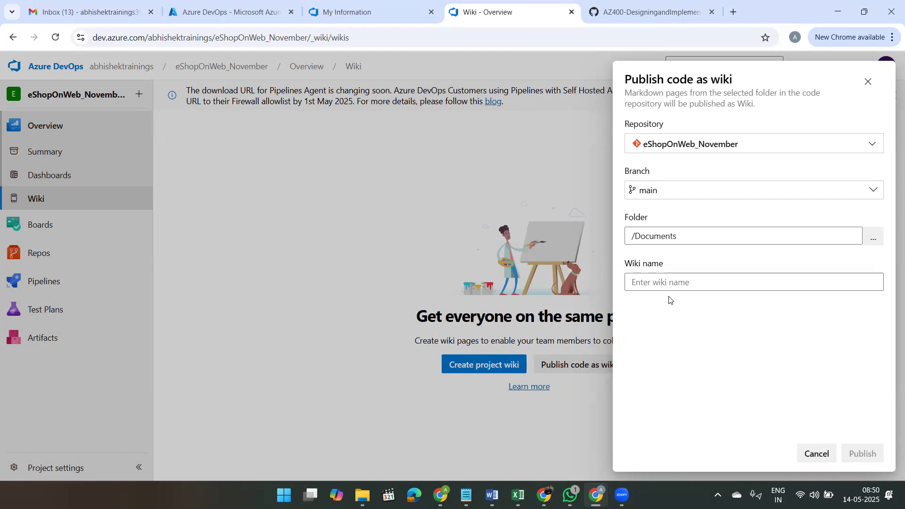
Step: Name the wiki eShoponWeb(Documents) and publish it
click(674, 282)
text(eS)
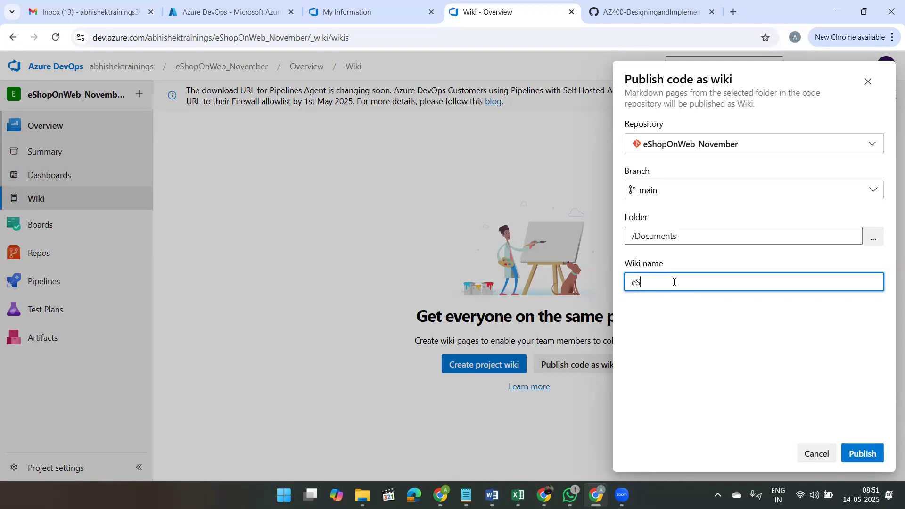
text(hoponWeb(Documents))
click(860, 453)
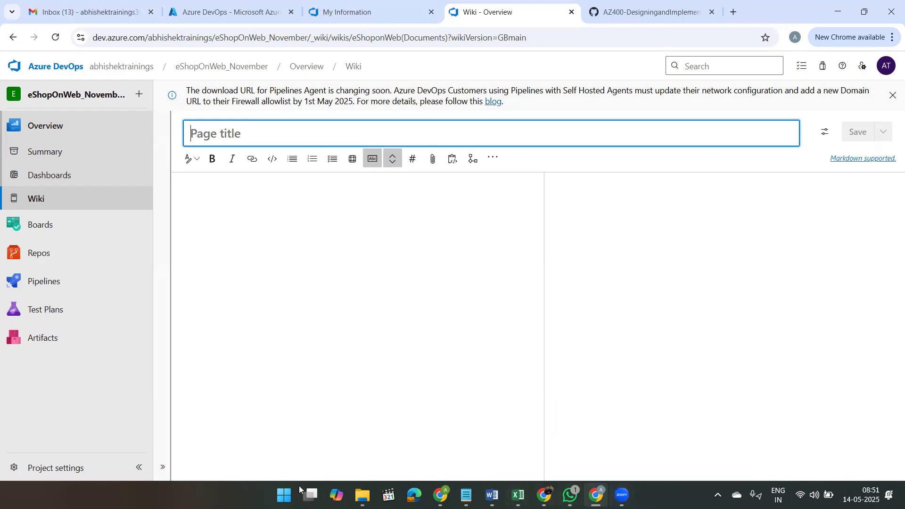
Step: Switch to Paint and add a text box reading "Markdown:" with the letter "M" two lines below
click(283, 495)
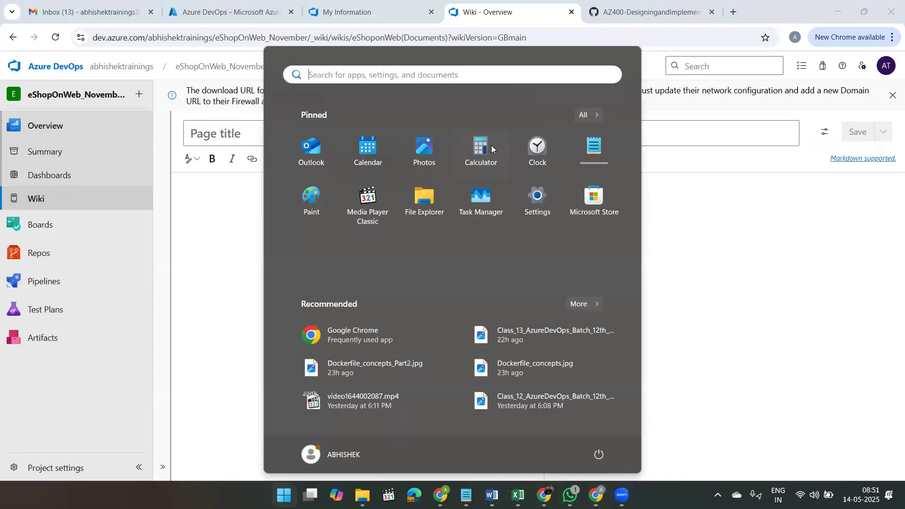
click(313, 196)
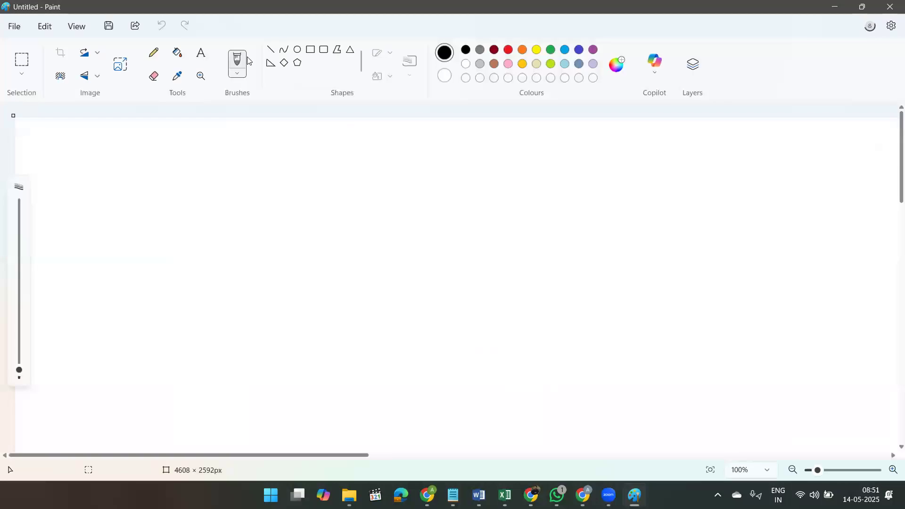
click(198, 62)
click(161, 178)
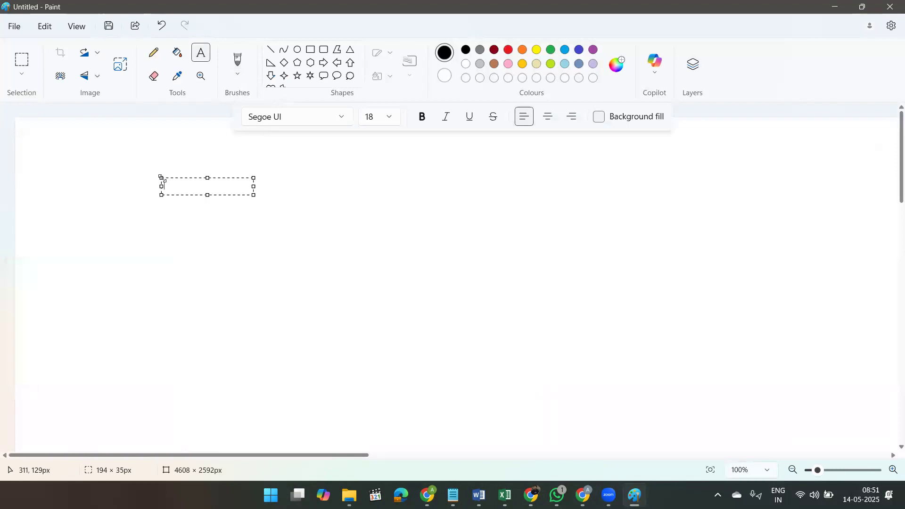
text(Markdown:)
key(Return)
key(Return)
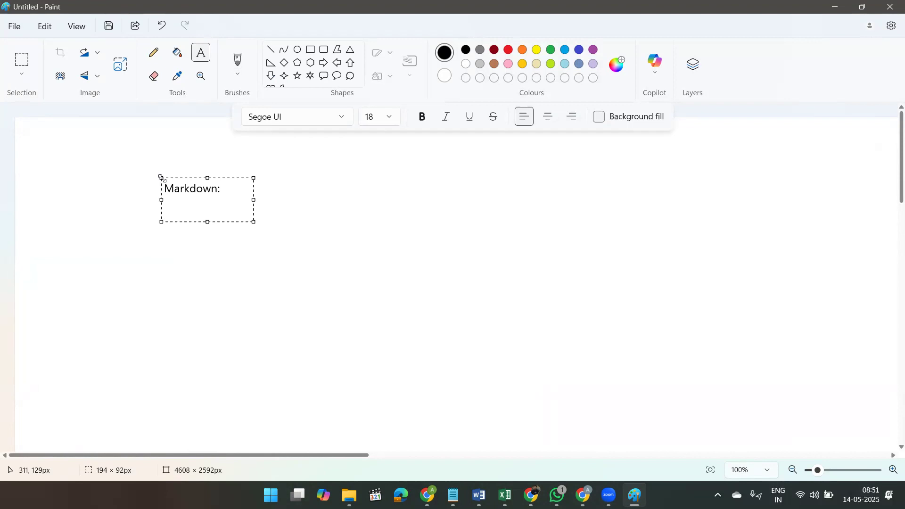
text(M)
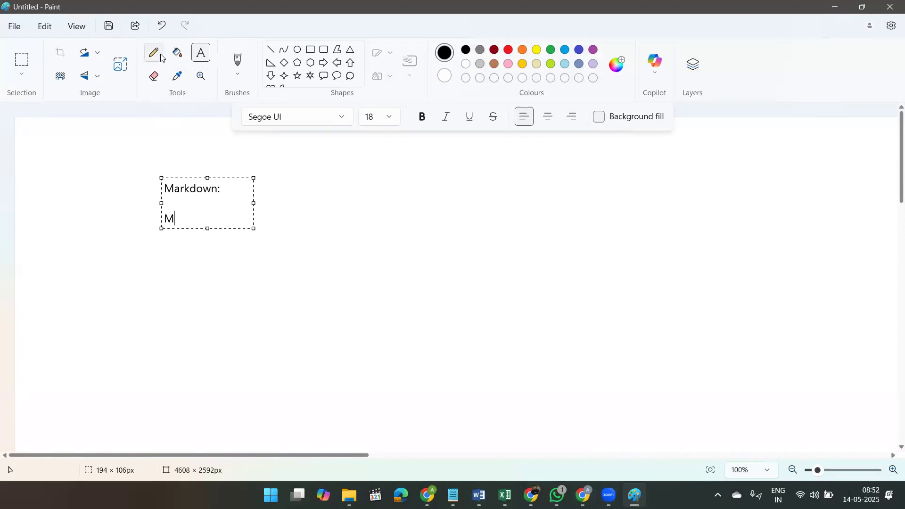
Step: Draw a small downward arrow from three line strokes beside the letter M, and minimize Paint
click(272, 50)
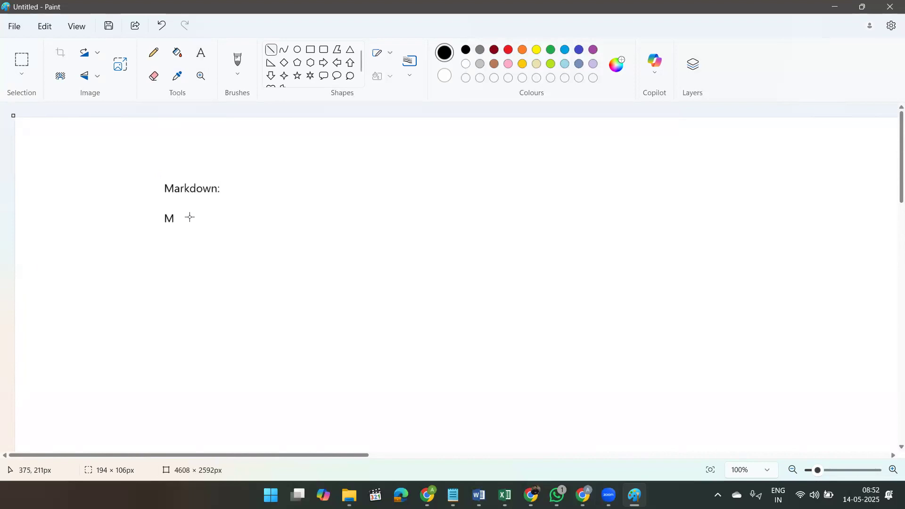
drag(178, 213, 178, 221)
click(194, 238)
drag(175, 217, 177, 224)
click(217, 218)
drag(182, 218, 177, 223)
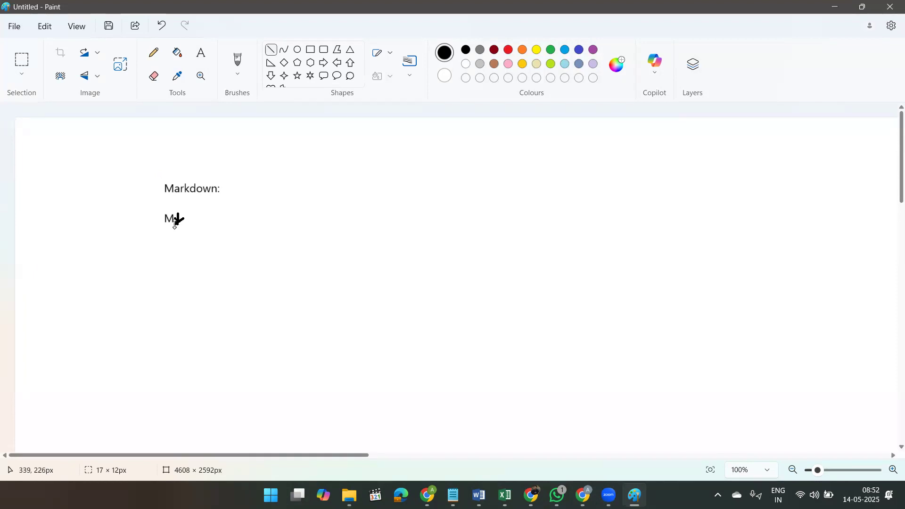
click(241, 259)
click(835, 7)
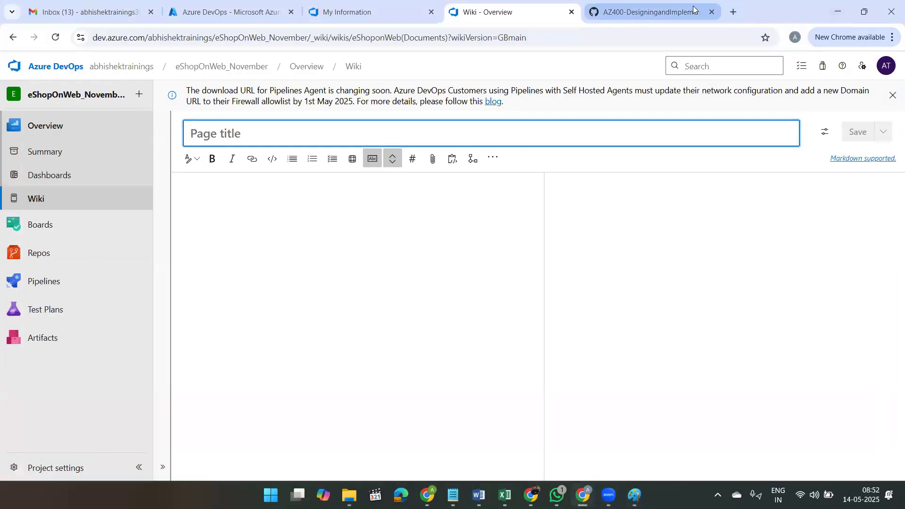
Step: Search Google for github in a new browser tab and open the eShopOnWeb repository on GitHub
click(730, 14)
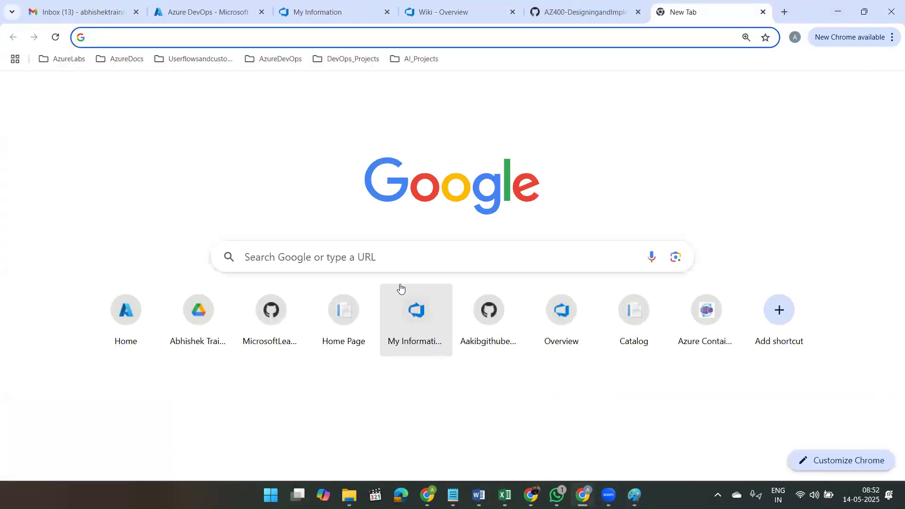
click(432, 253)
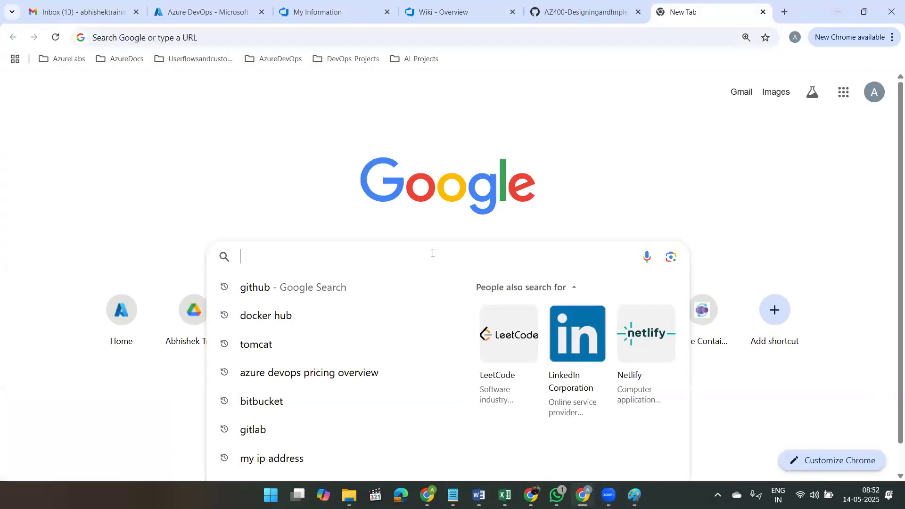
text(github)
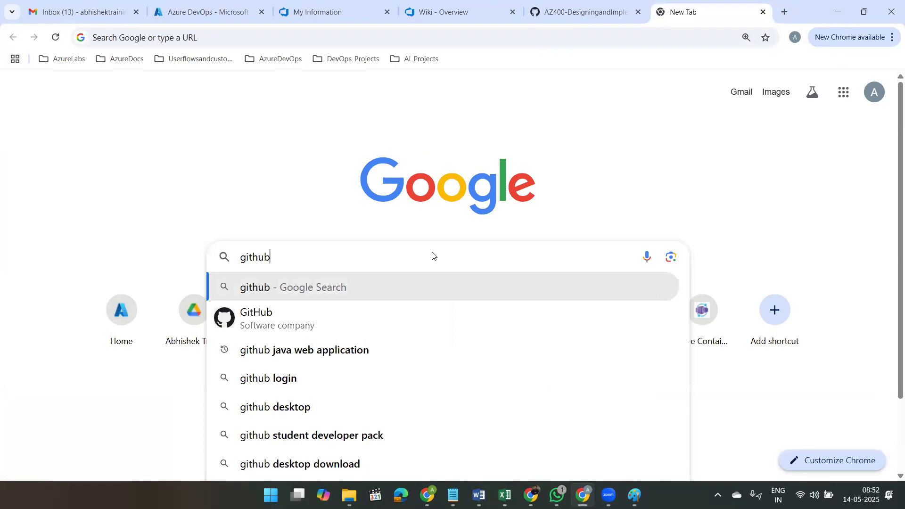
key(Return)
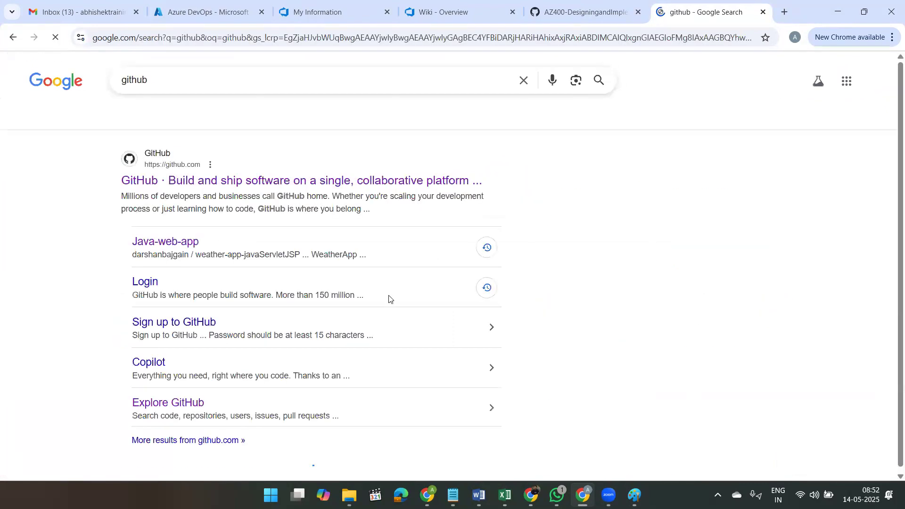
click(235, 188)
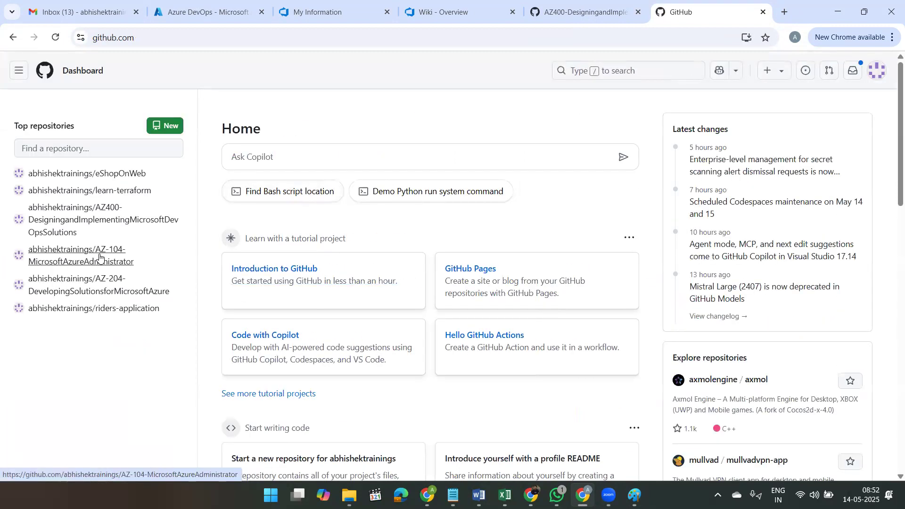
click(103, 176)
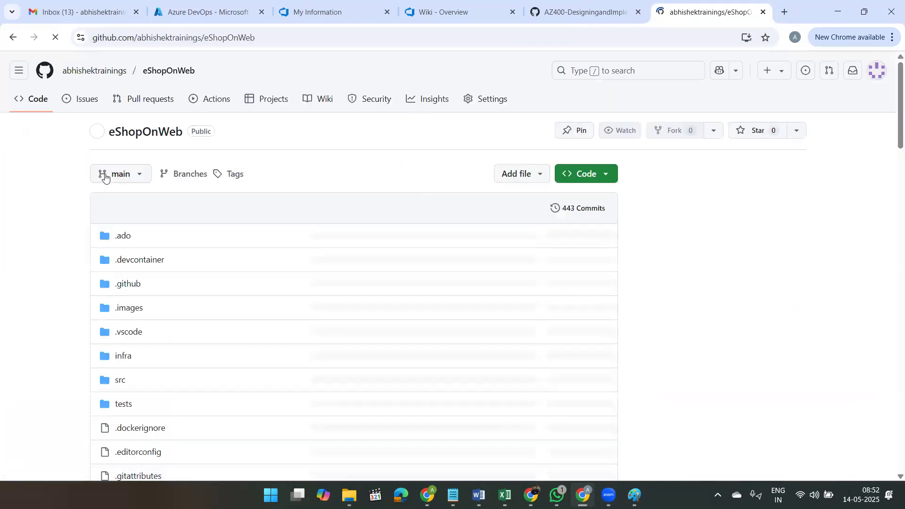
click(103, 174)
click(309, 165)
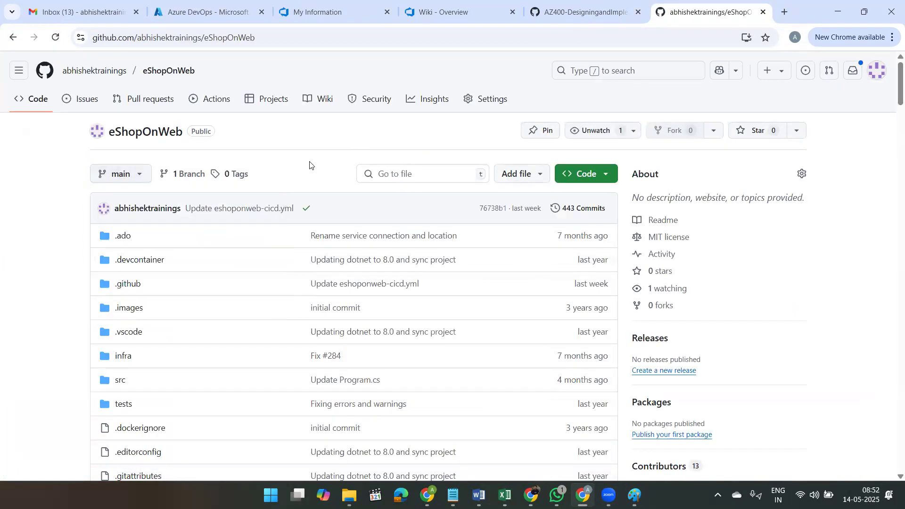
Step: Examine the eShopOnWeb repository's file list and the formatted README content beneath it
scroll(287, 377, down, 3)
scroll(287, 377, down, 10)
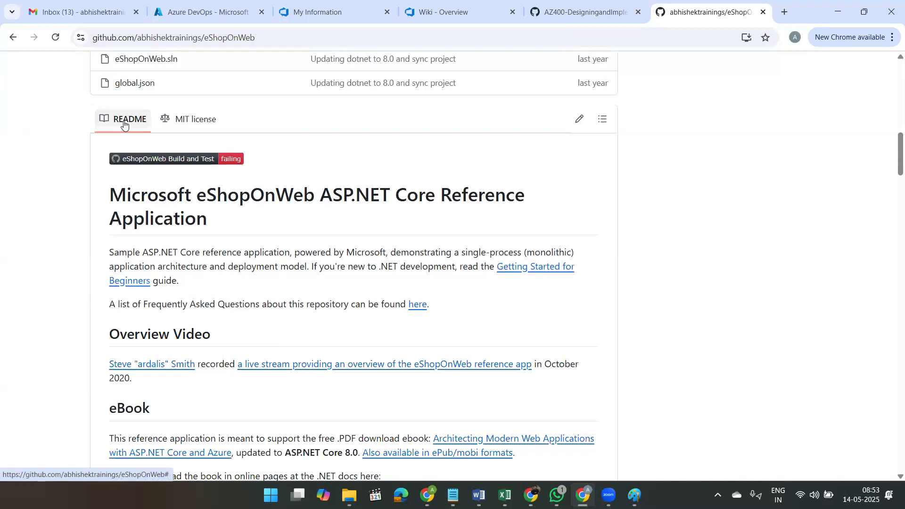
scroll(242, 276, down, 6)
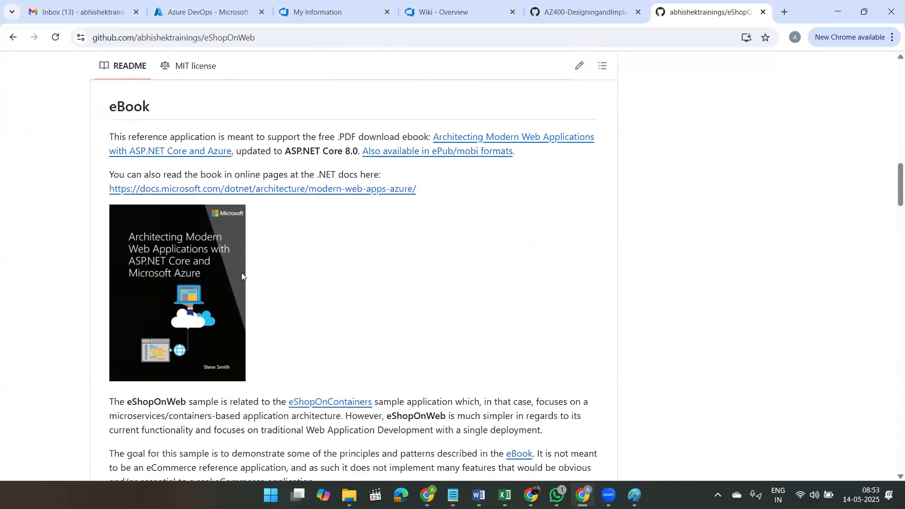
scroll(241, 273, down, 3)
scroll(242, 273, up, 3)
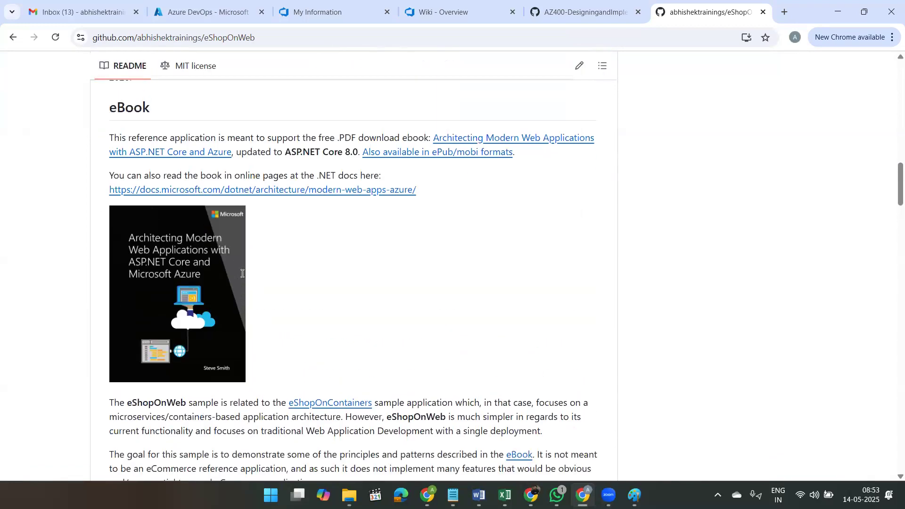
scroll(242, 273, up, 8)
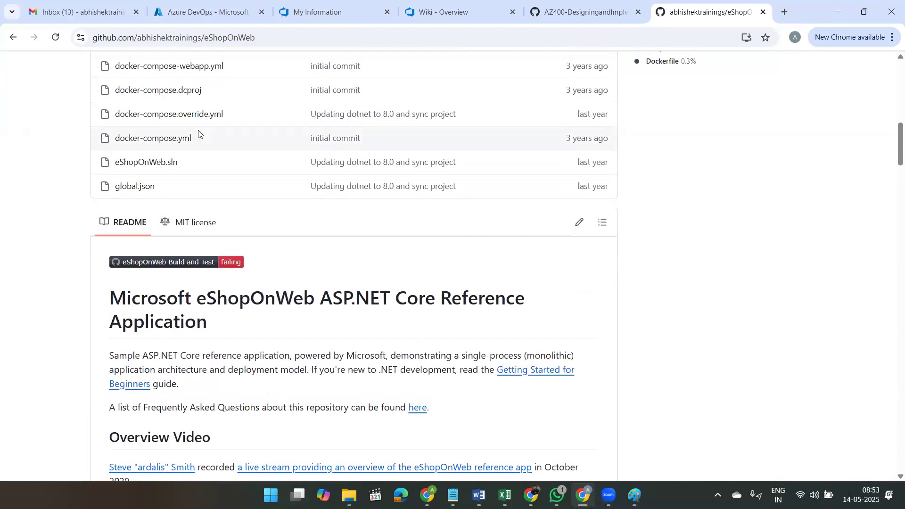
scroll(256, 199, up, 2)
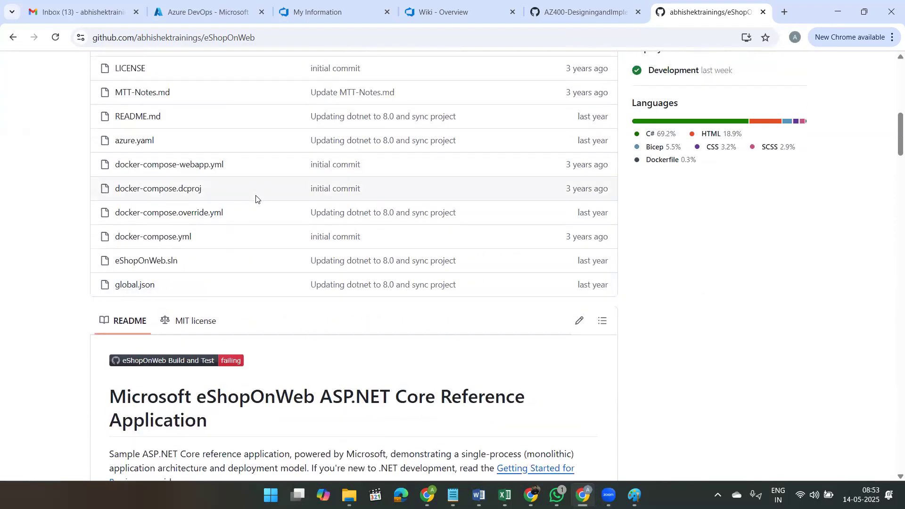
scroll(256, 198, up, 1)
scroll(256, 198, up, 3)
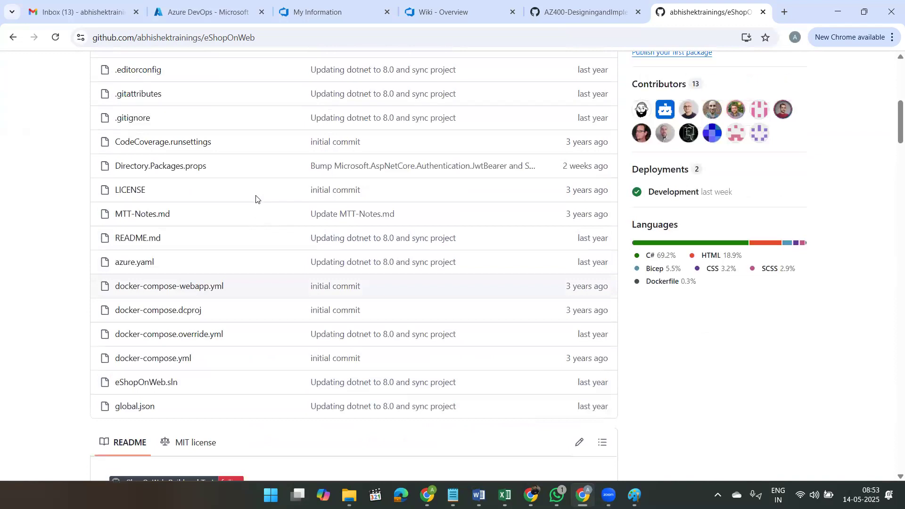
scroll(256, 198, up, 1)
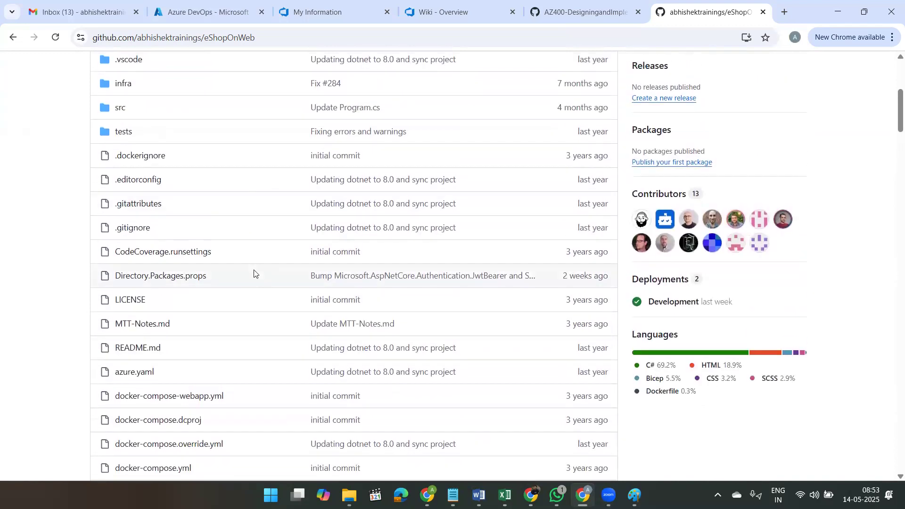
scroll(254, 273, down, 15)
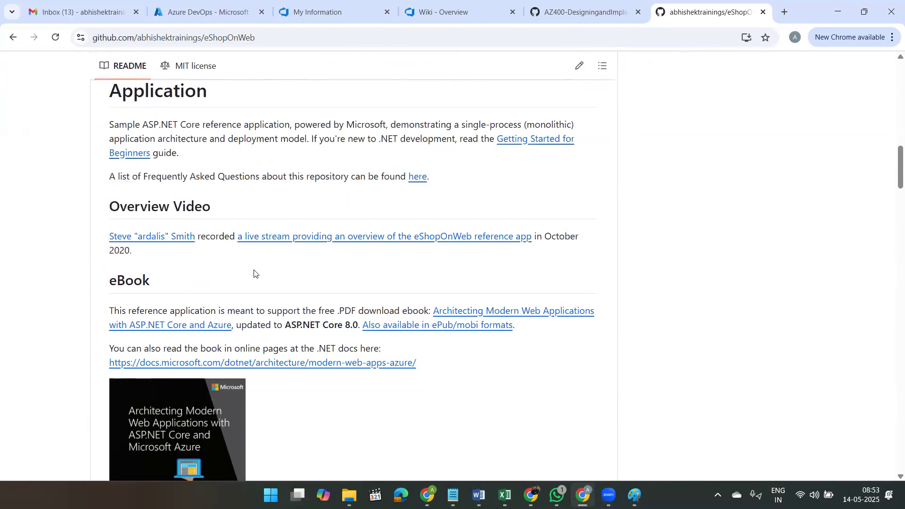
scroll(254, 273, down, 8)
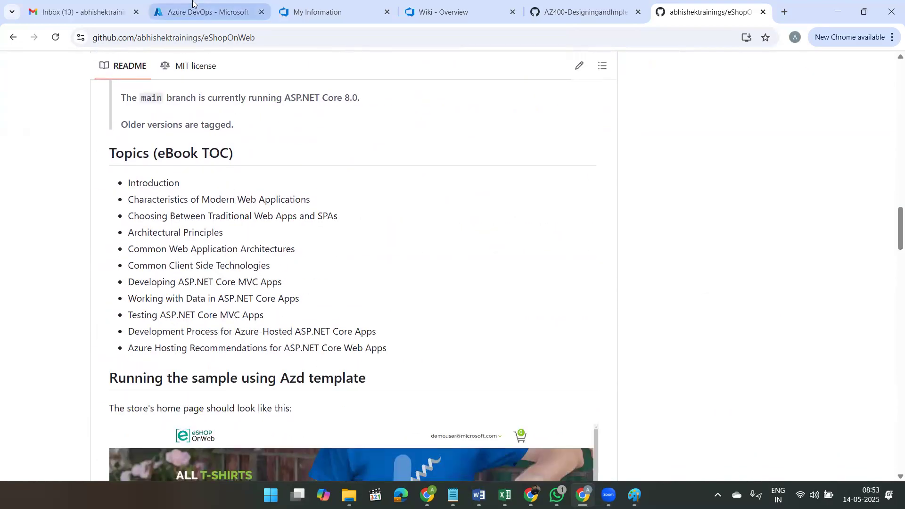
Step: Open the eShopOnWeb project from the Azure DevOps organization and look through its repository files down to README.md
click(203, 4)
click(430, 6)
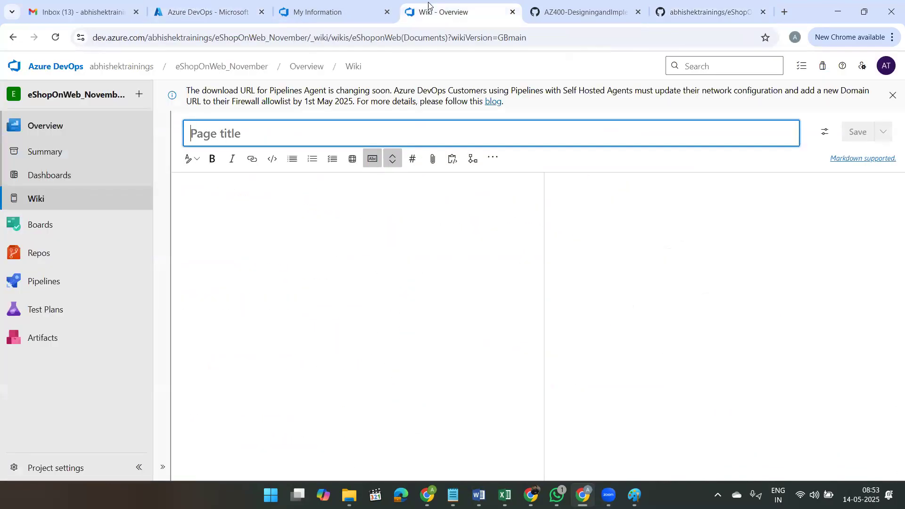
click(309, 7)
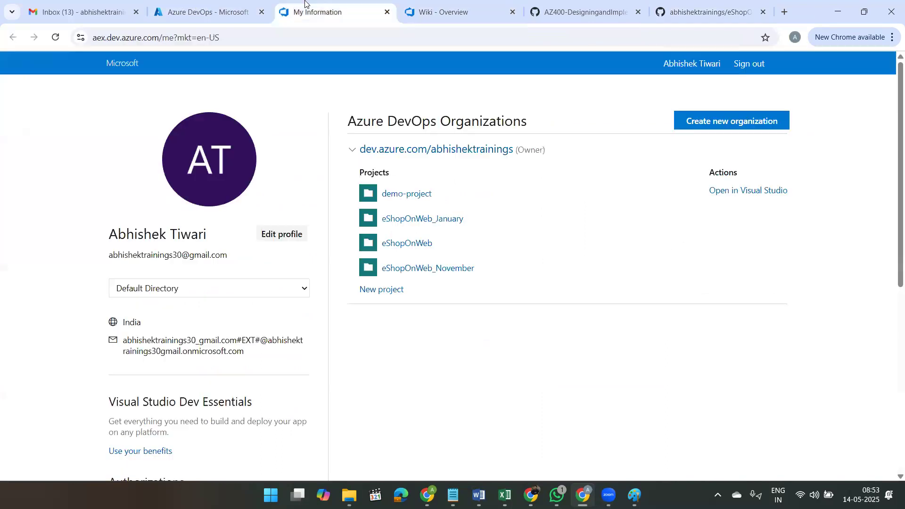
click(411, 150)
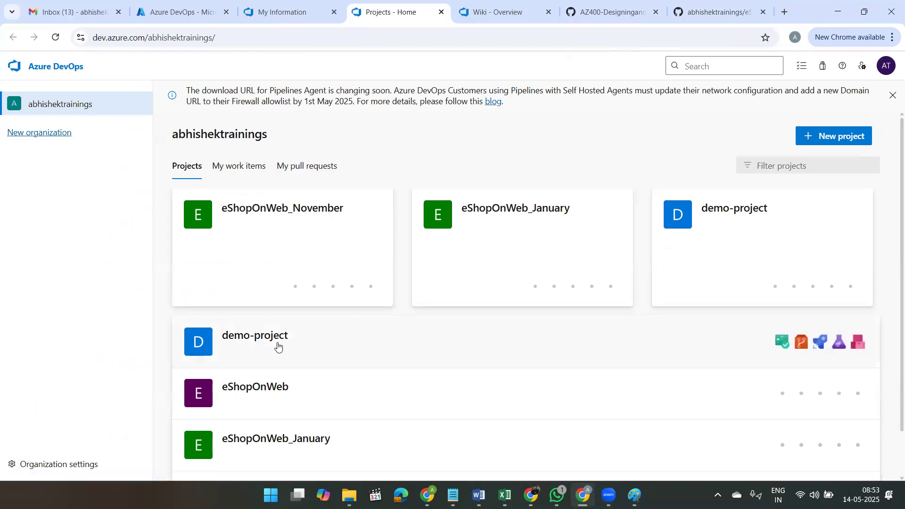
click(241, 395)
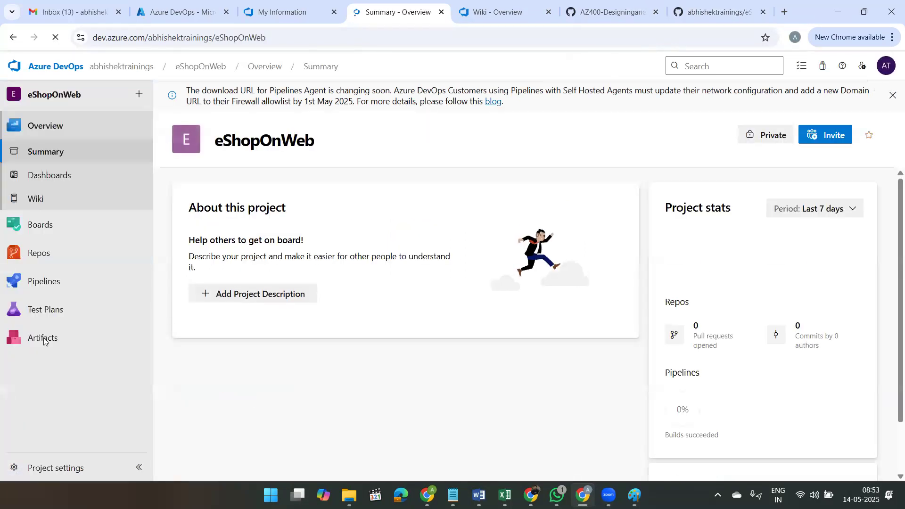
click(52, 254)
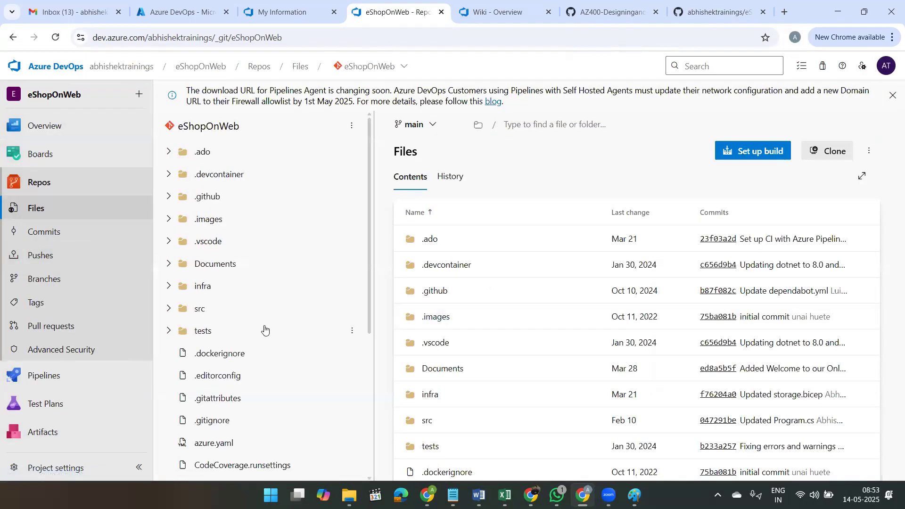
scroll(265, 329, down, 2)
scroll(265, 329, down, 3)
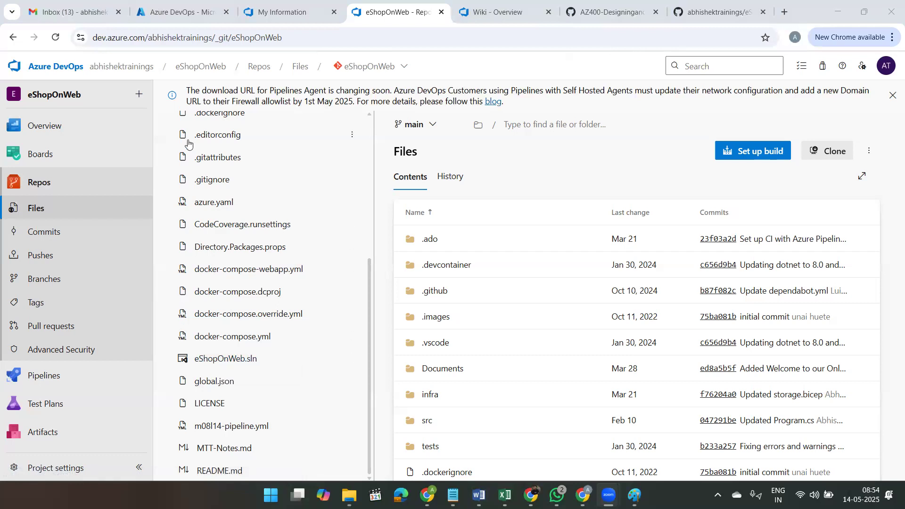
Step: Return to the new wiki page in eShopOnWeb_November and title it "Welcome to our Online Retail Store!"
click(697, 10)
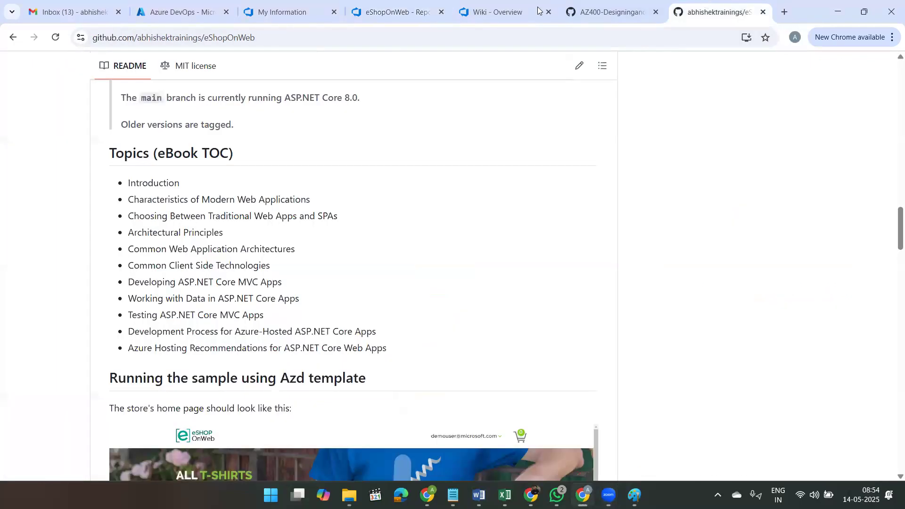
click(538, 10)
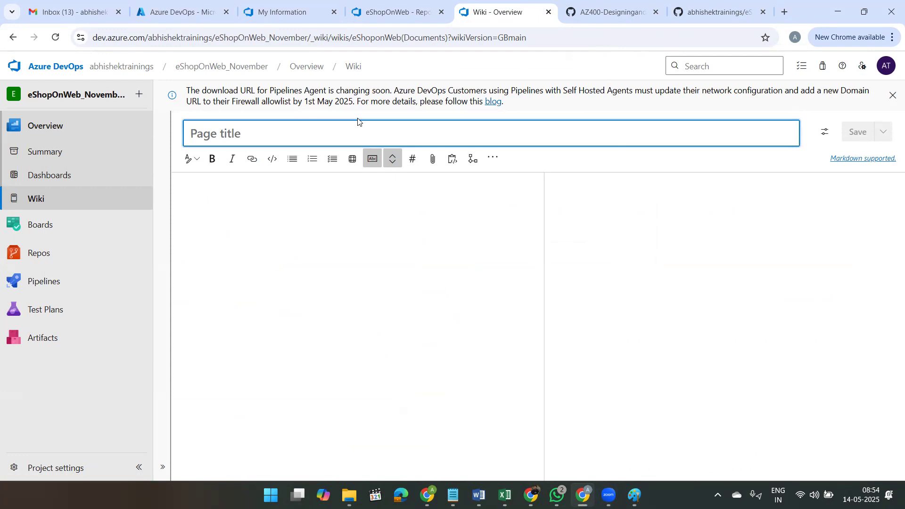
text(Welcome )
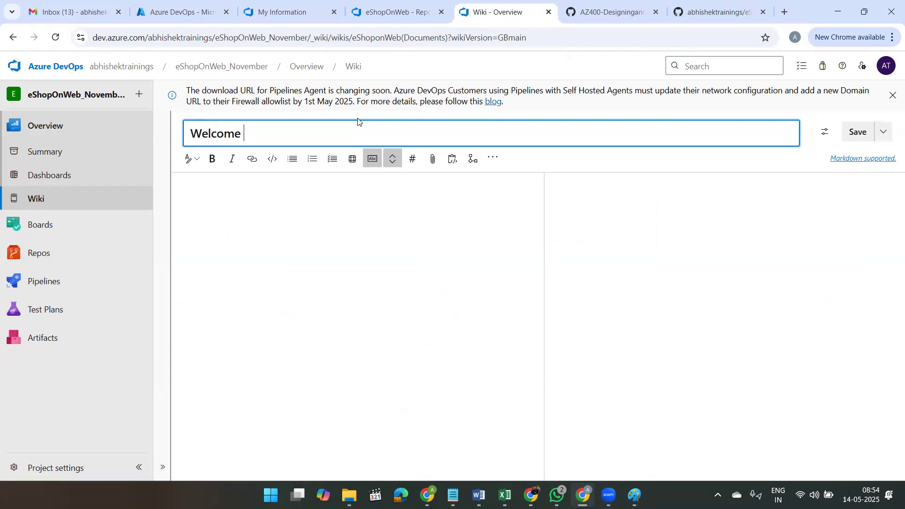
text(to our Online Retail )
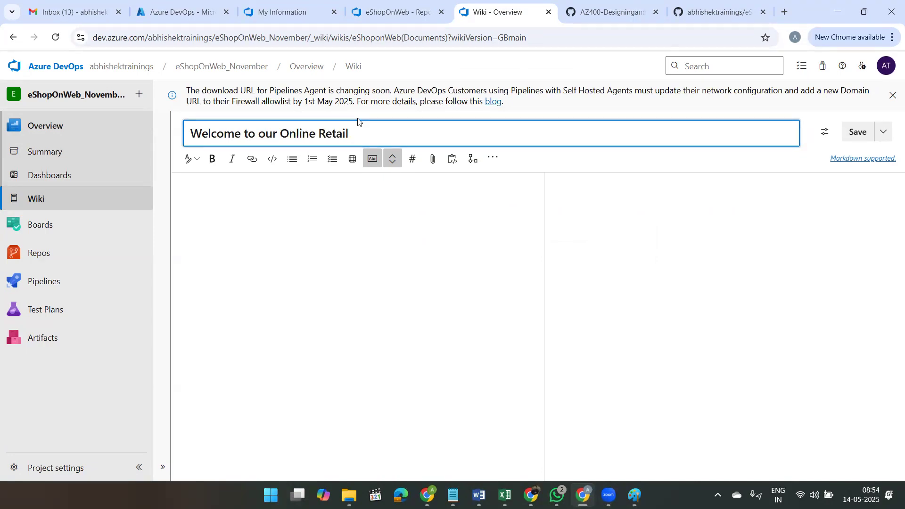
text(Store!)
Step: Try the Header 1, Header 2 and Header 3 formats in the empty page body, clearing each inserted marker
click(259, 198)
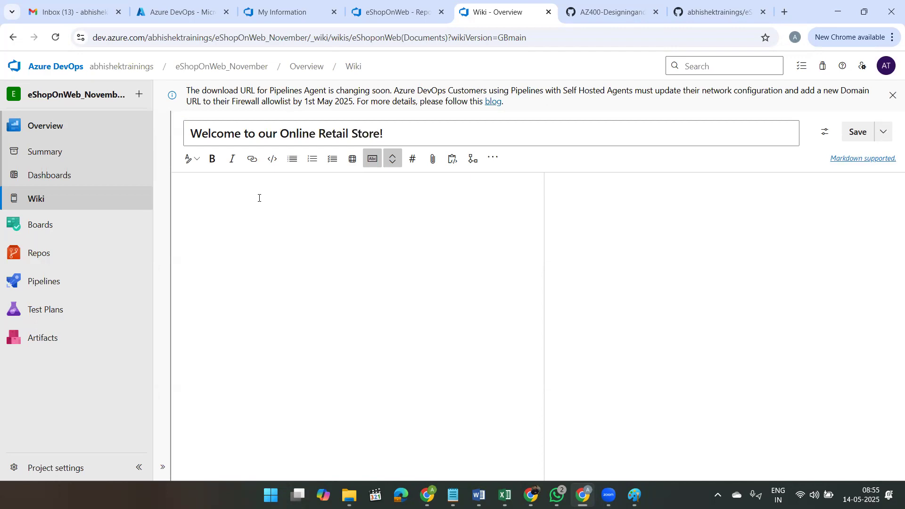
click(195, 160)
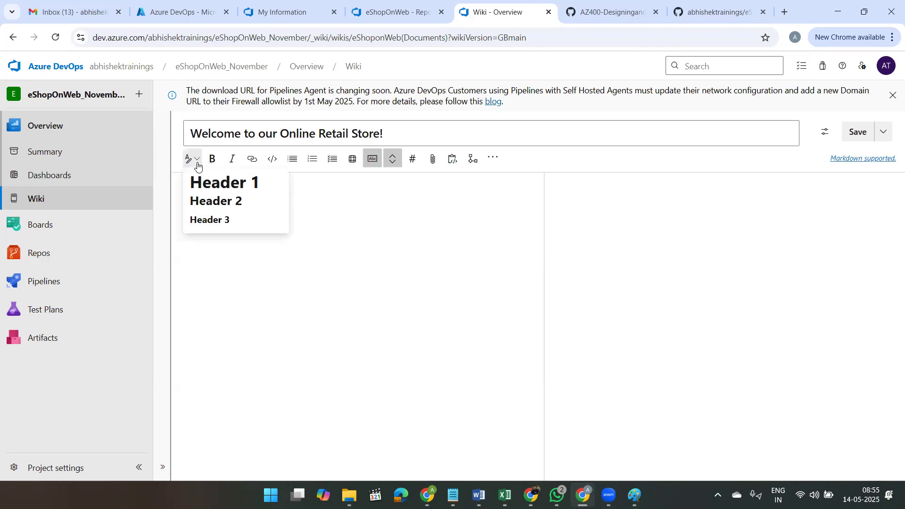
click(226, 185)
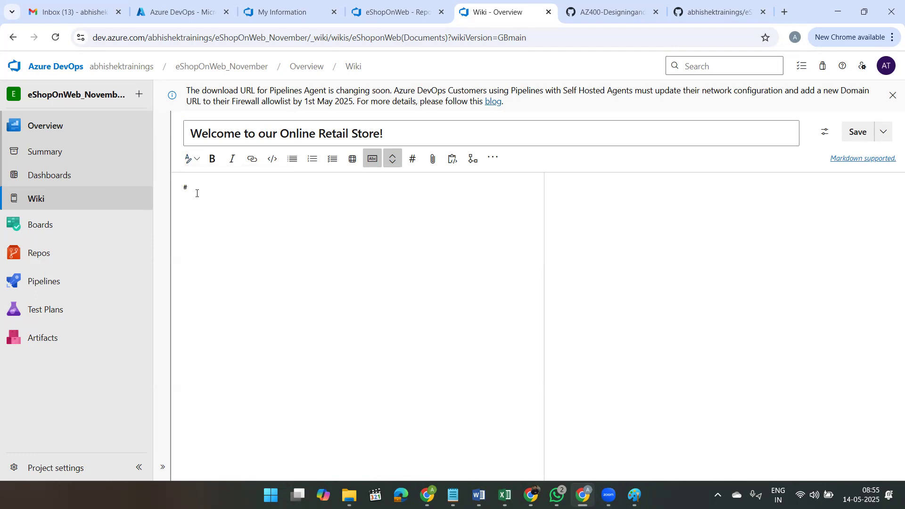
key(BackSpace)
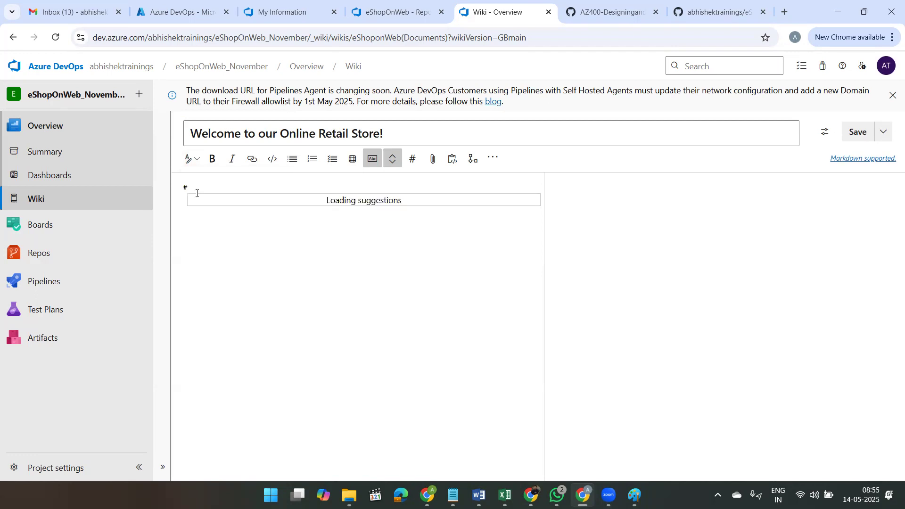
key(BackSpace)
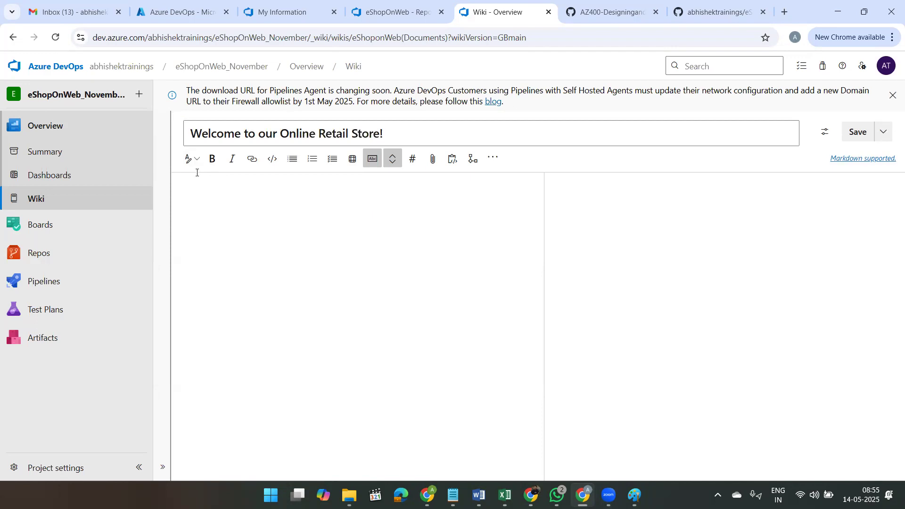
click(191, 159)
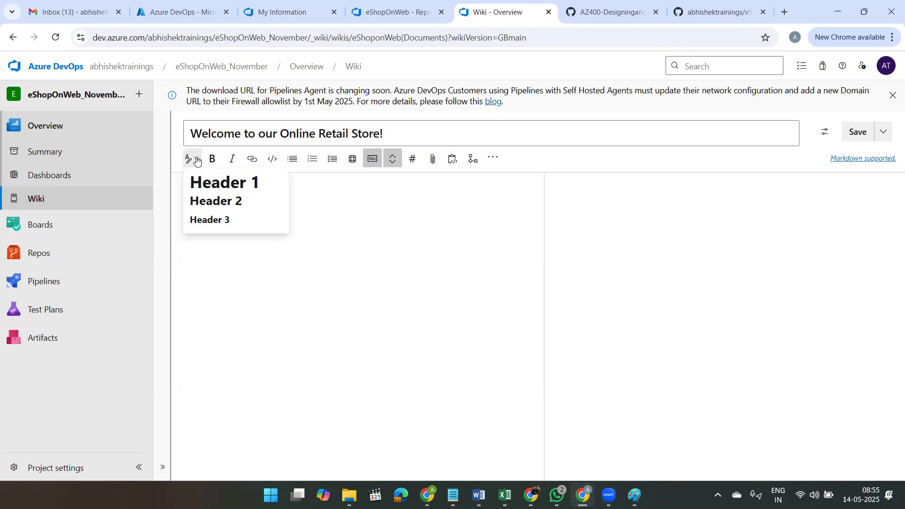
click(204, 203)
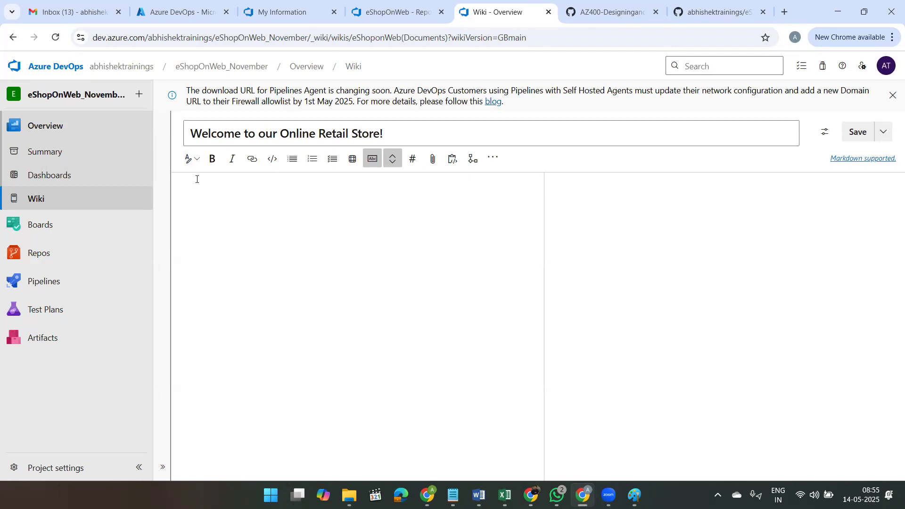
click(190, 158)
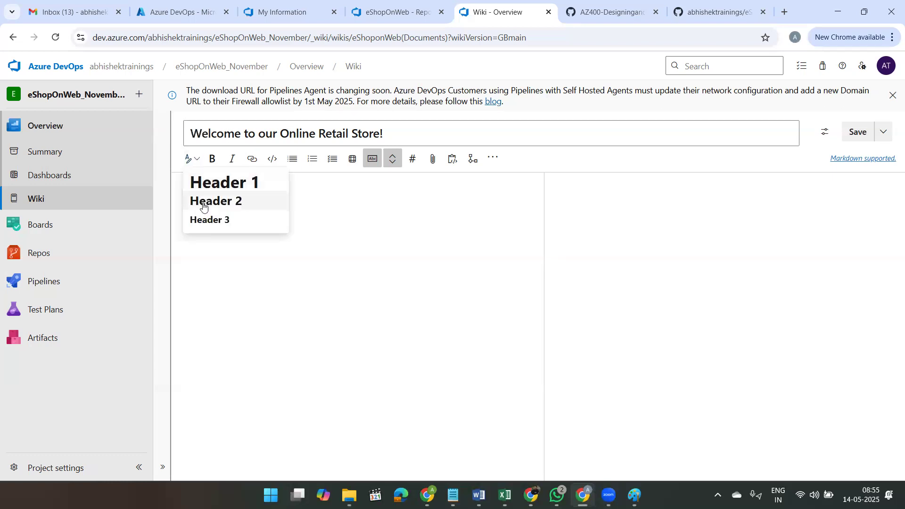
click(206, 223)
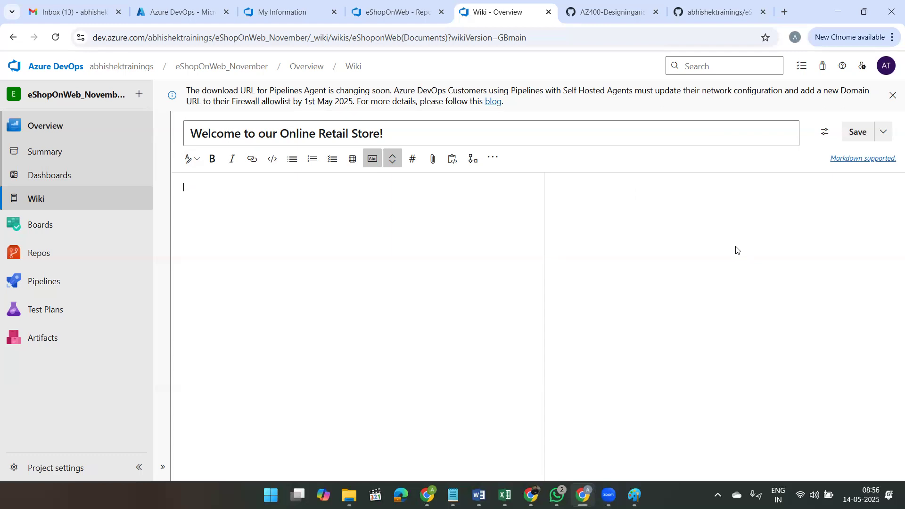
Step: Copy the sample Markdown text from item 9 of the AZ400 wiki lab instructions and paste it into the wiki page body
click(609, 11)
scroll(537, 278, down, 12)
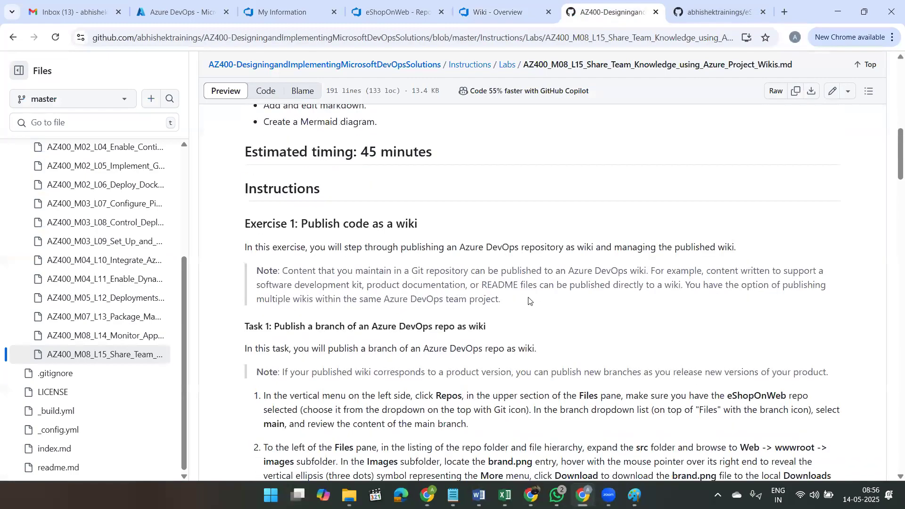
scroll(529, 301, down, 12)
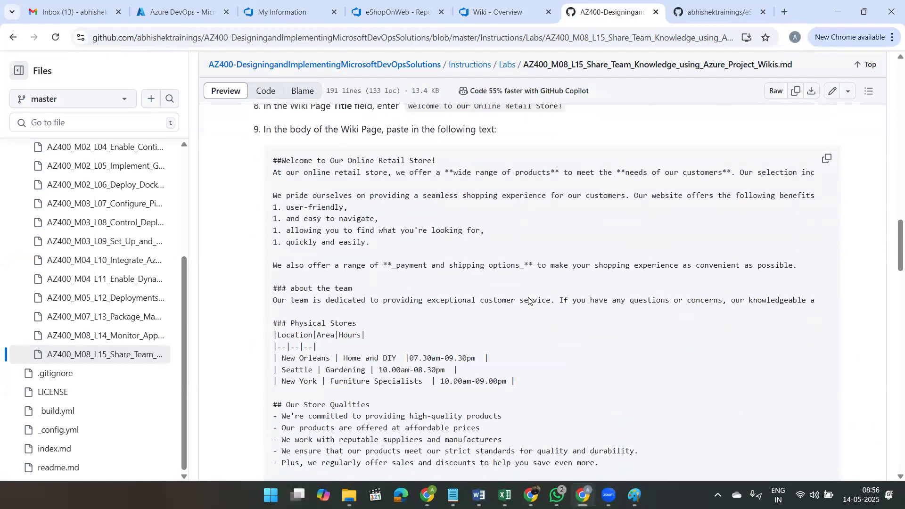
click(825, 160)
click(502, 12)
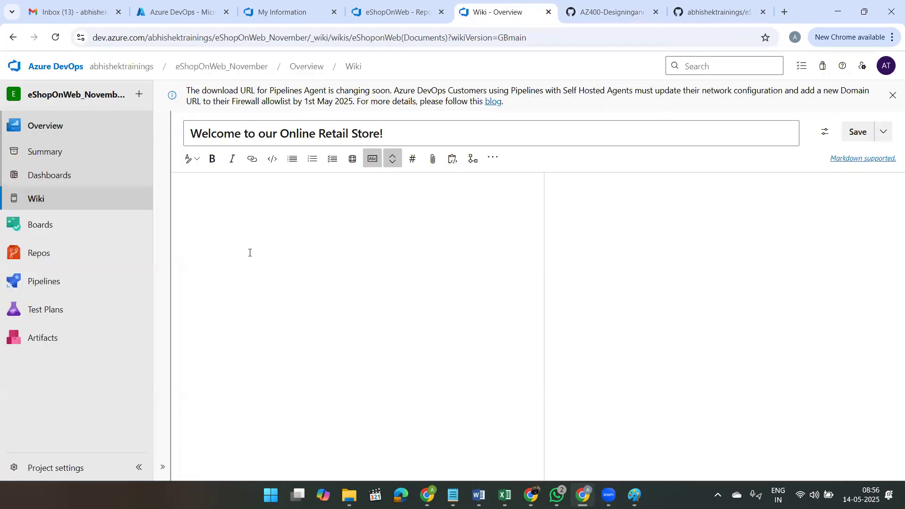
key(ctrl+v)
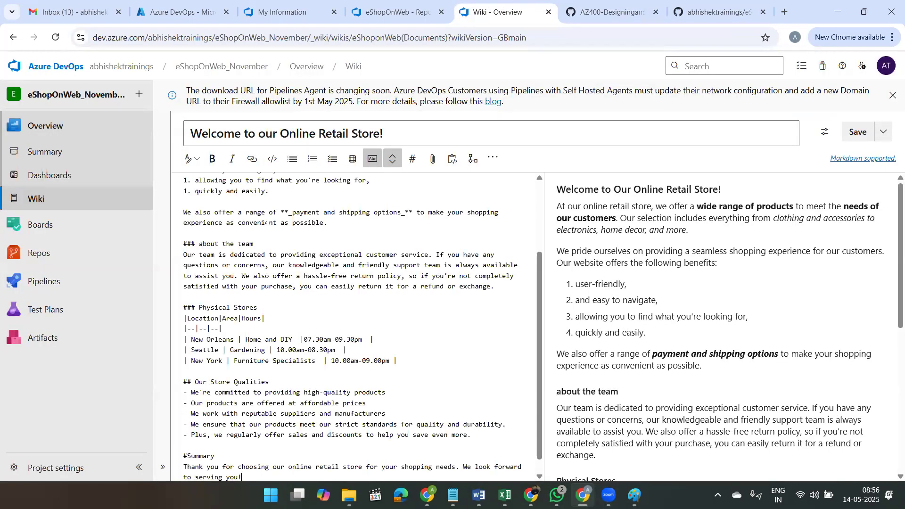
Step: Compare the Markdown for the welcome heading, bold phrases and italic text with the rendered preview and the page title
scroll(386, 250, up, 3)
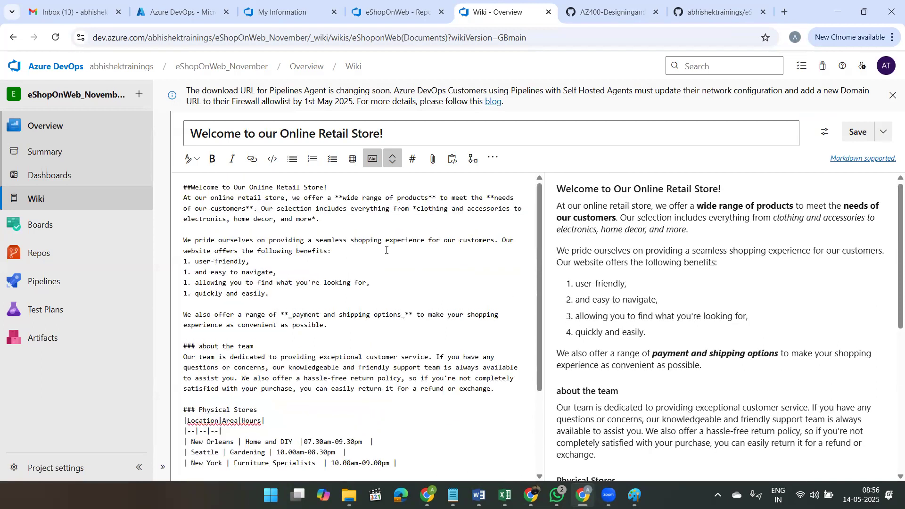
drag(329, 187, 159, 192)
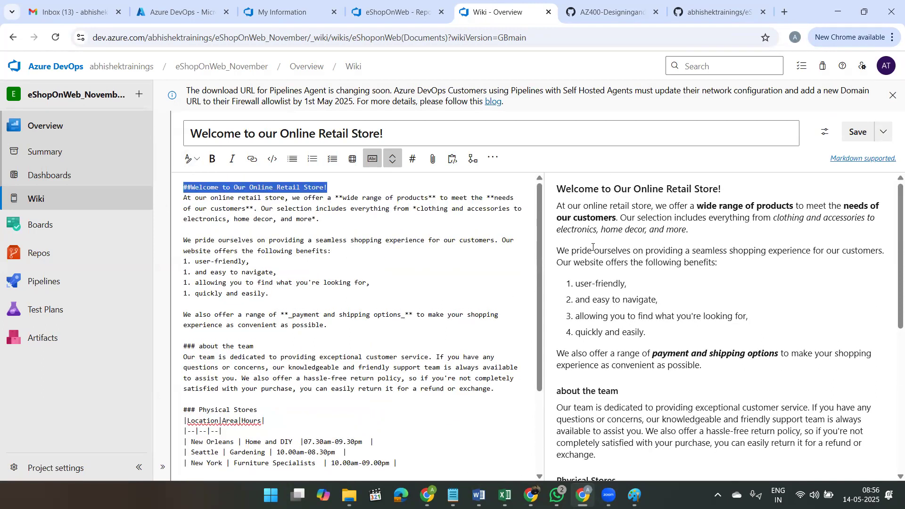
click(751, 191)
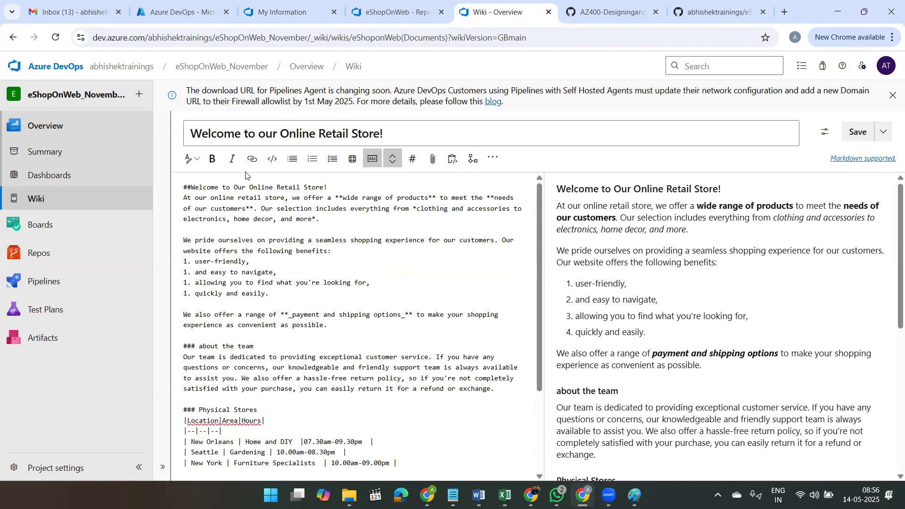
drag(190, 190, 174, 194)
drag(406, 136, 164, 140)
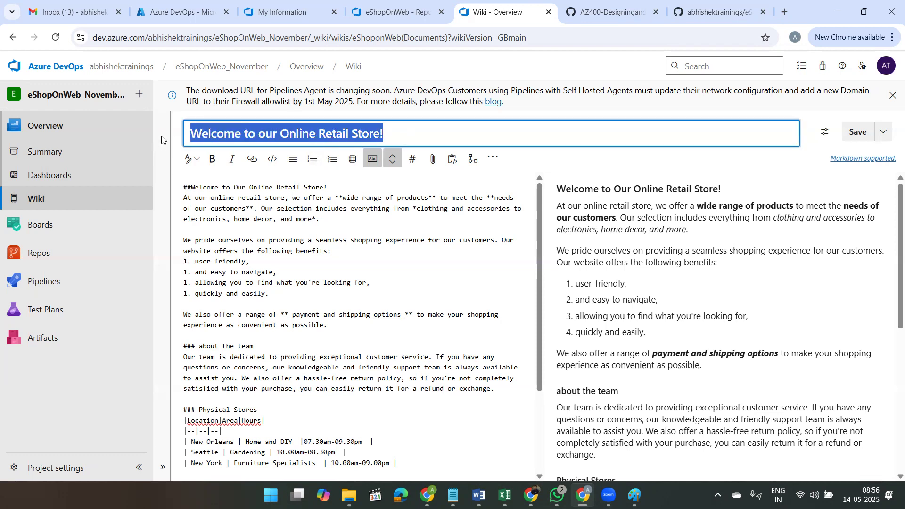
click(649, 190)
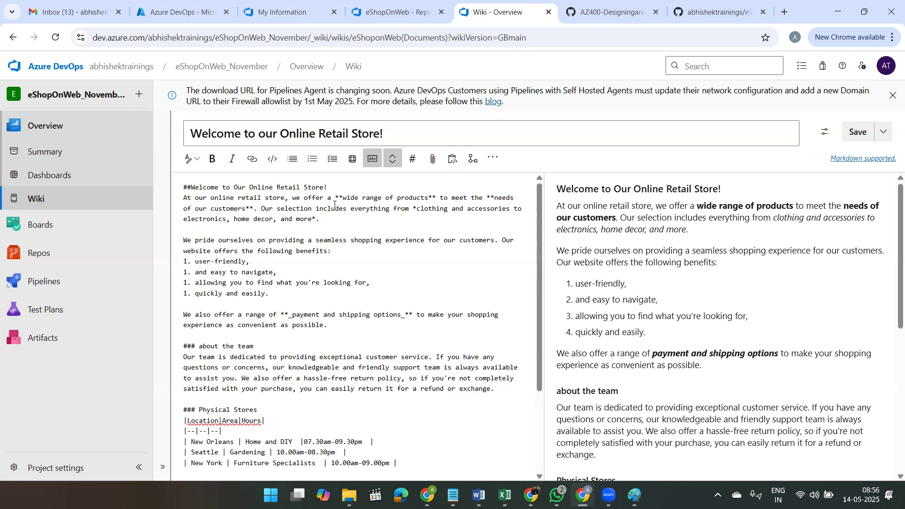
drag(335, 200, 344, 200)
drag(776, 219, 814, 229)
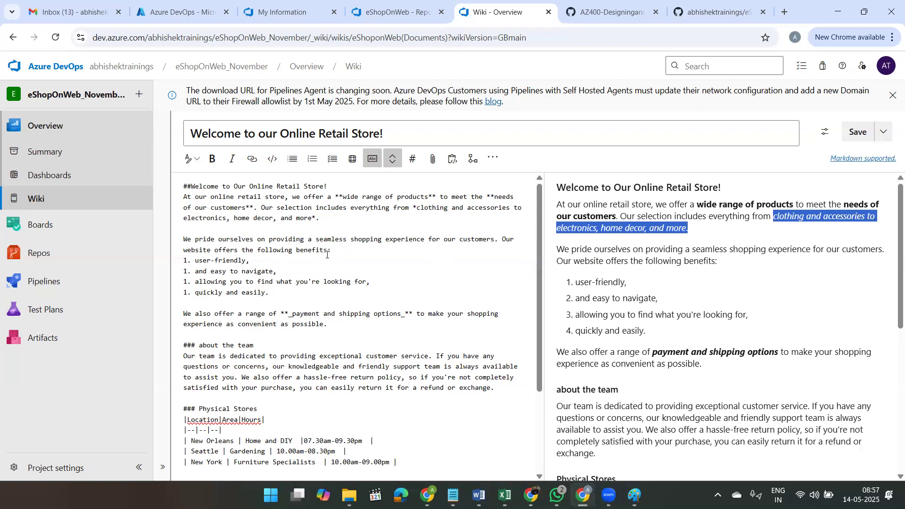
Step: Compare the Markdown for the numbered benefits list and the bold-italic payment phrase with the rendered preview
scroll(231, 217, down, 2)
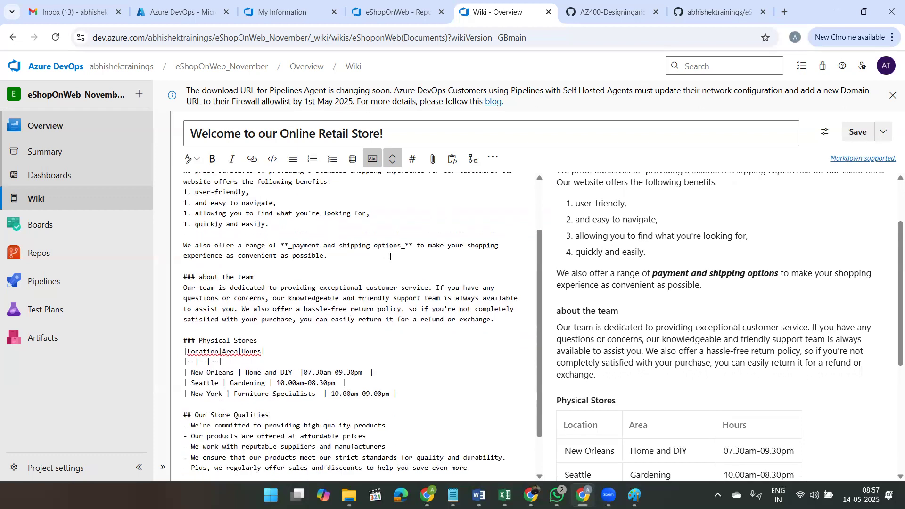
scroll(389, 256, up, 1)
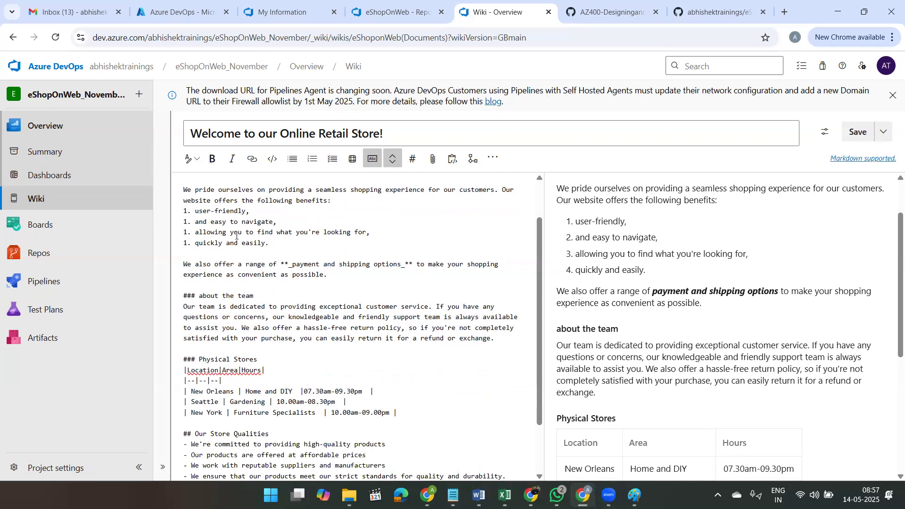
drag(189, 209, 182, 211)
click(187, 223)
scroll(188, 246, up, 1)
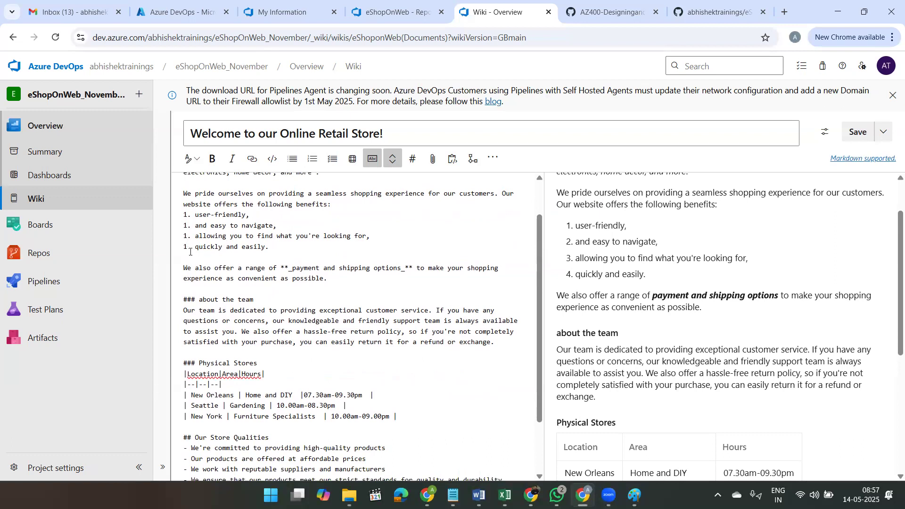
scroll(288, 299, down, 2)
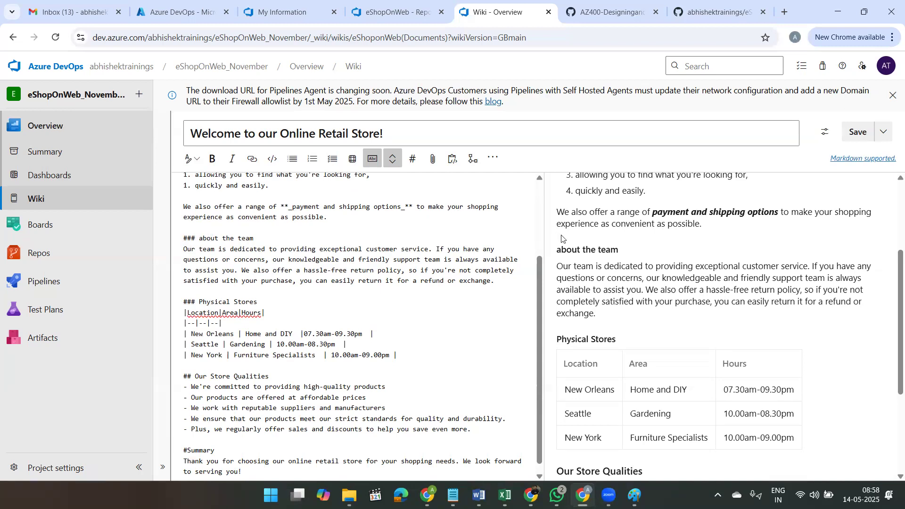
Step: Examine the Physical Stores table Markdown, covering the header row, separator row and store rows, against the rendered table
scroll(390, 255, down, 1)
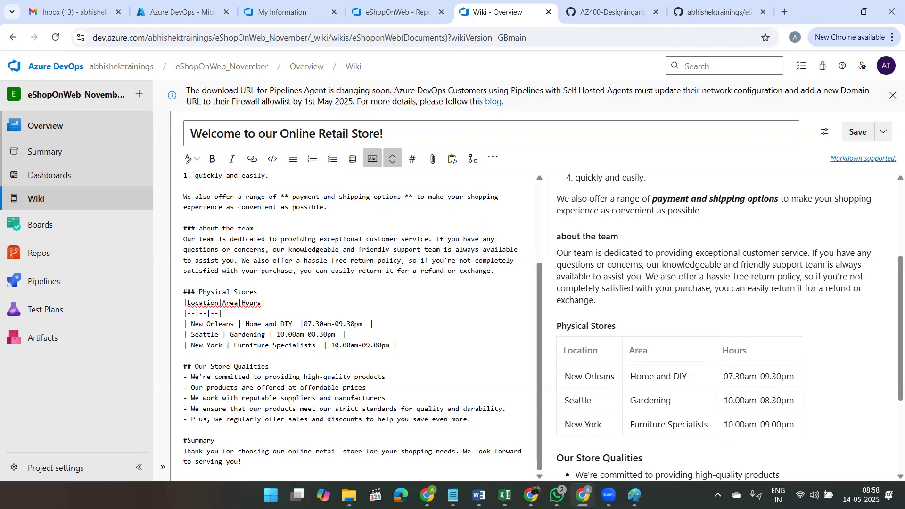
double_click(221, 313)
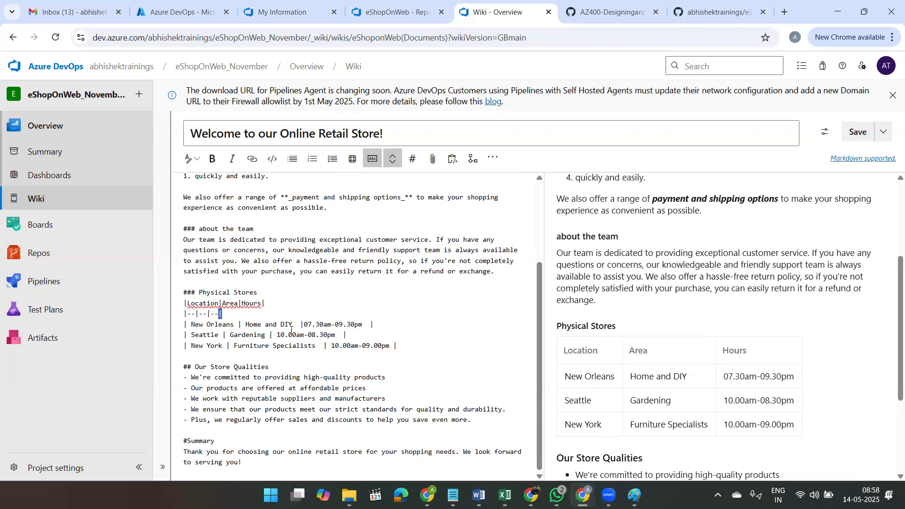
click(381, 324)
drag(231, 313, 184, 315)
double_click(209, 335)
double_click(250, 336)
double_click(296, 336)
double_click(250, 349)
double_click(364, 347)
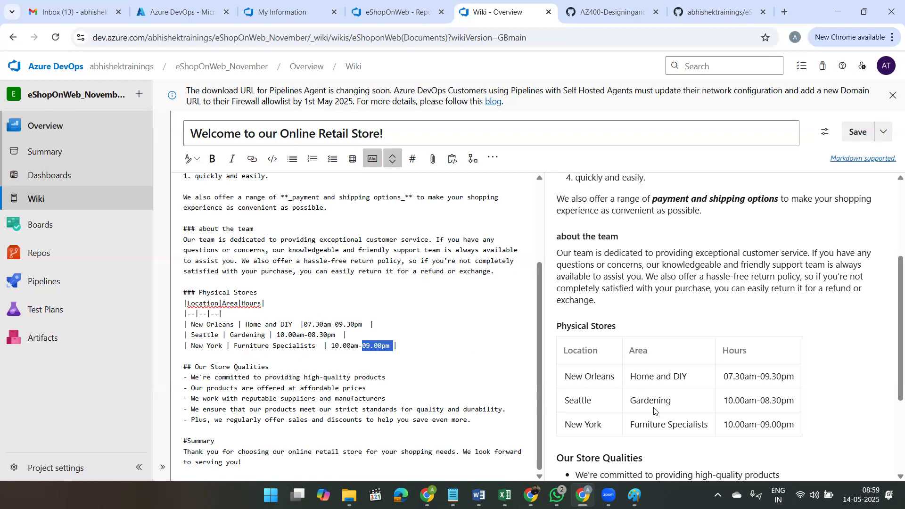
click(320, 348)
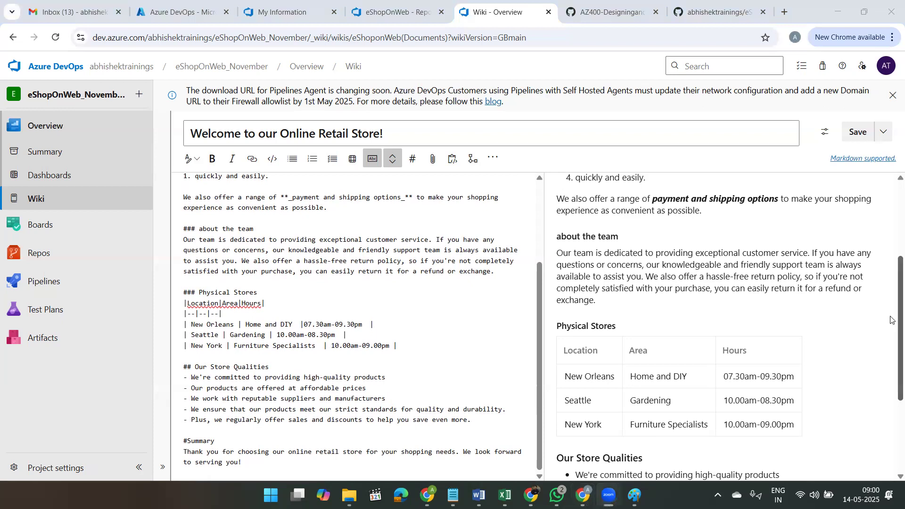
Step: Compare the Our Store Qualities bullet list and the Summary heading in Markdown with their rendered preview
scroll(891, 321, down, 3)
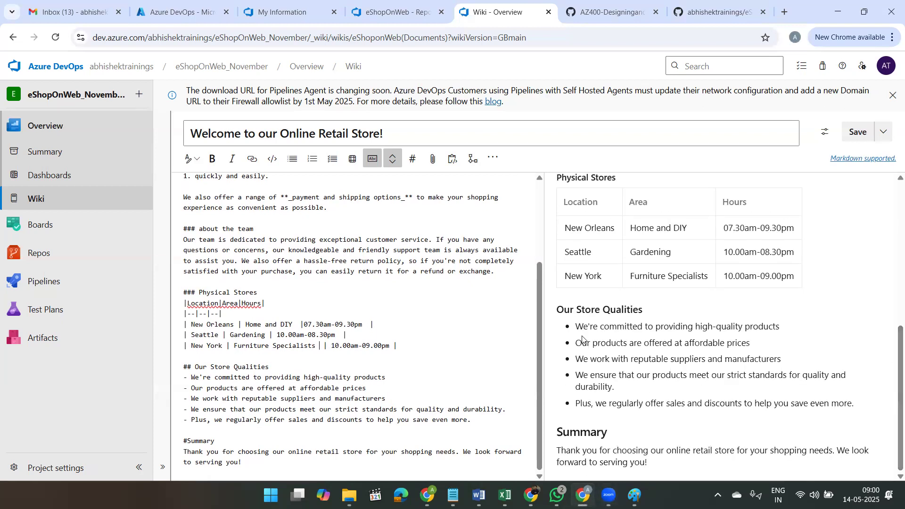
double_click(186, 379)
click(187, 389)
double_click(583, 432)
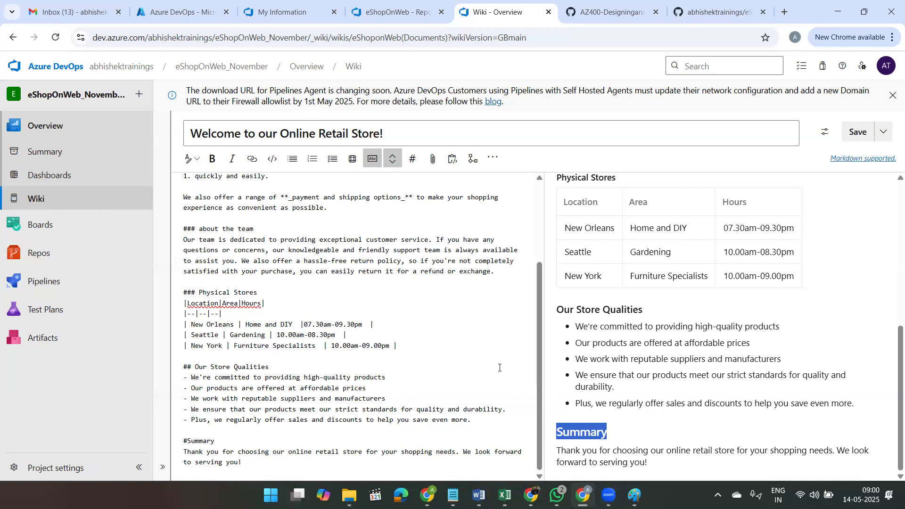
Step: Save the welcome page, then reopen it from the project wiki and review the published content
scroll(500, 368, up, 5)
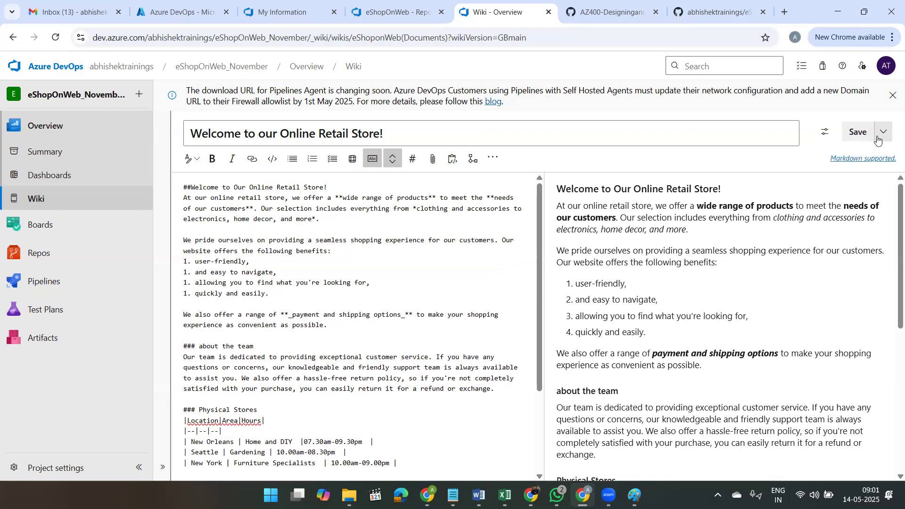
click(862, 137)
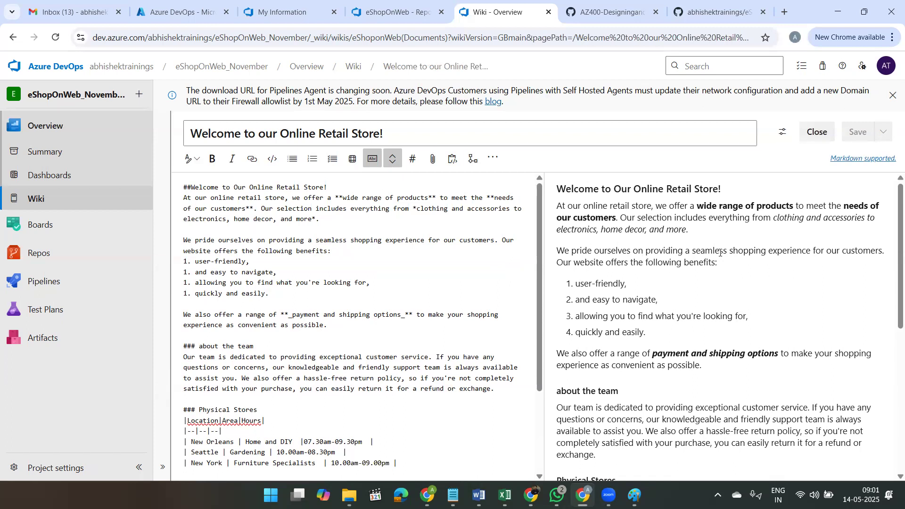
click(47, 131)
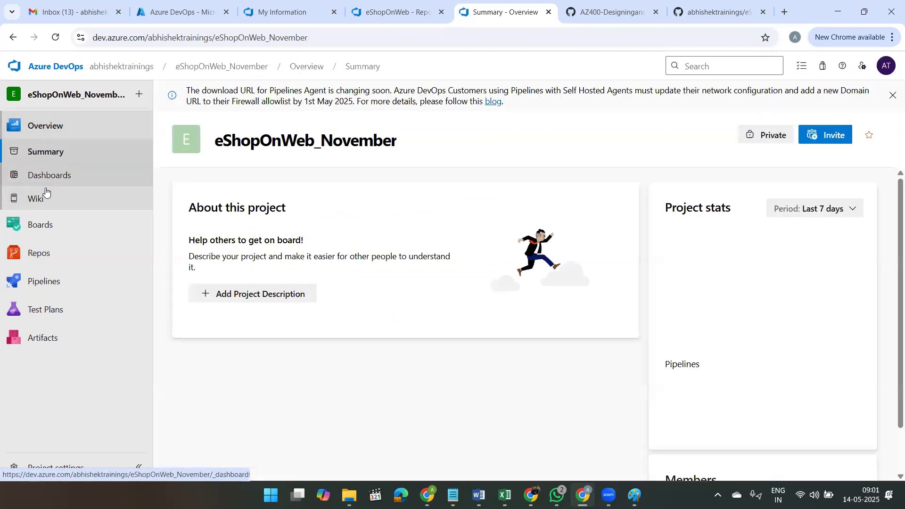
click(44, 200)
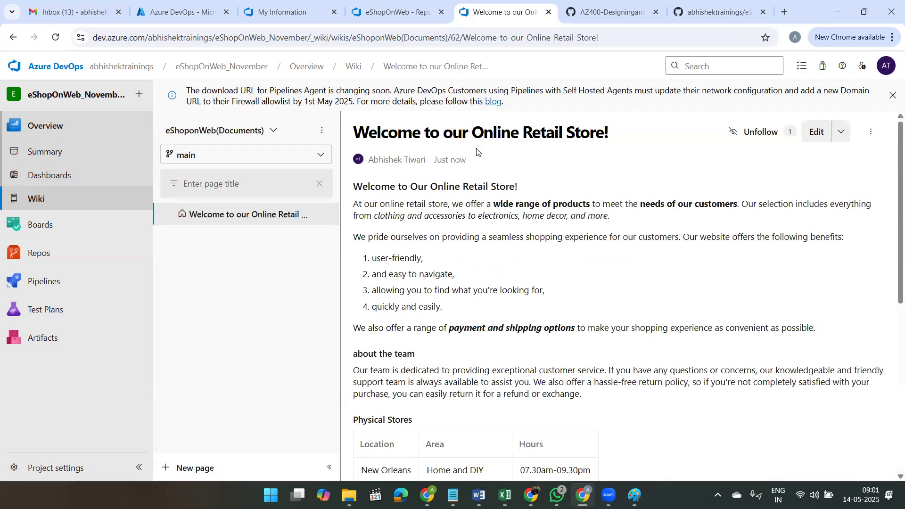
scroll(520, 236, down, 3)
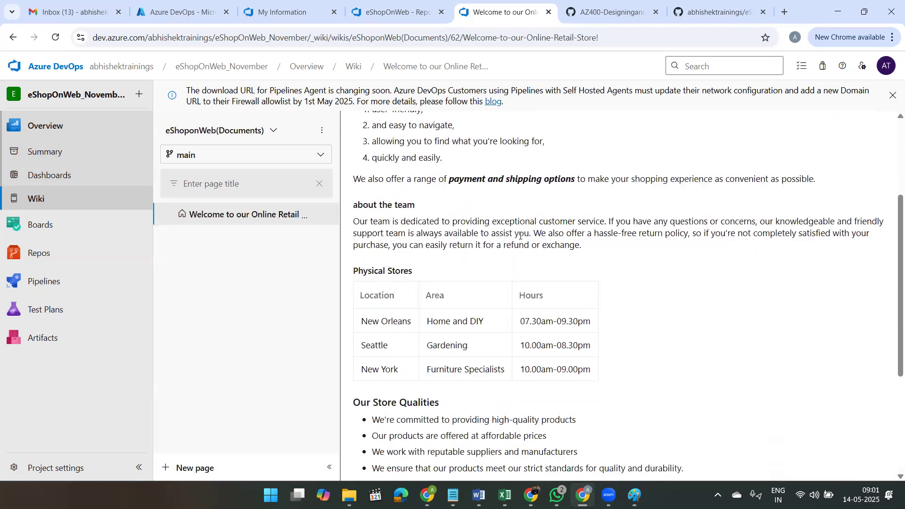
scroll(520, 236, down, 5)
scroll(520, 238, up, 5)
scroll(521, 238, up, 3)
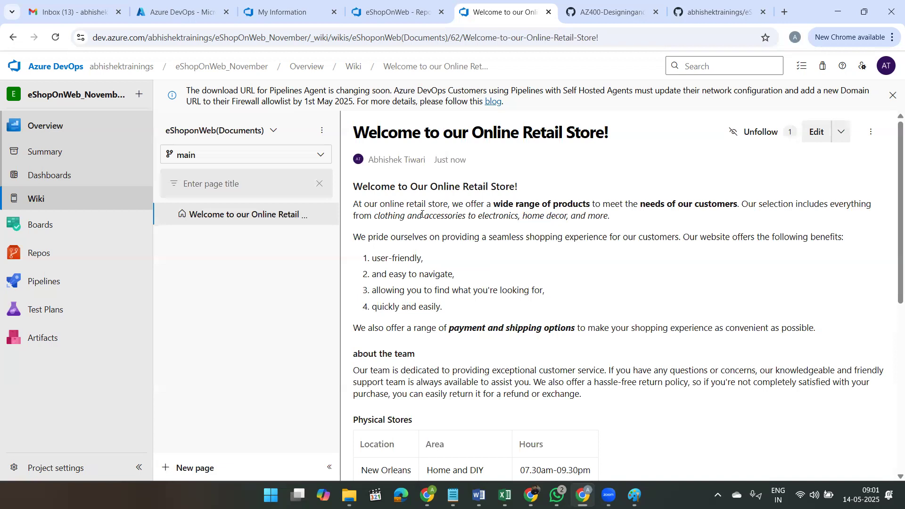
Step: Open Welcome-to-our-Online-Retail-Store!.md in the repository's Documents folder and review its Markdown contents
click(43, 253)
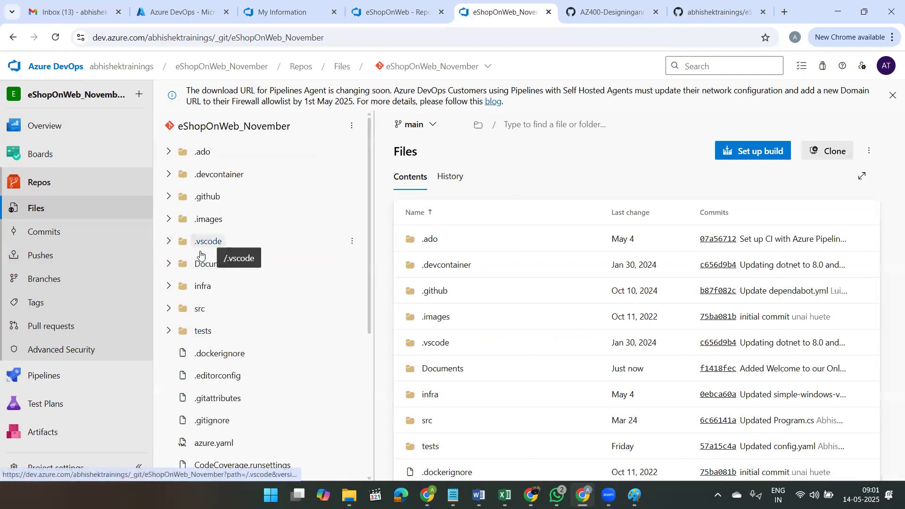
click(163, 265)
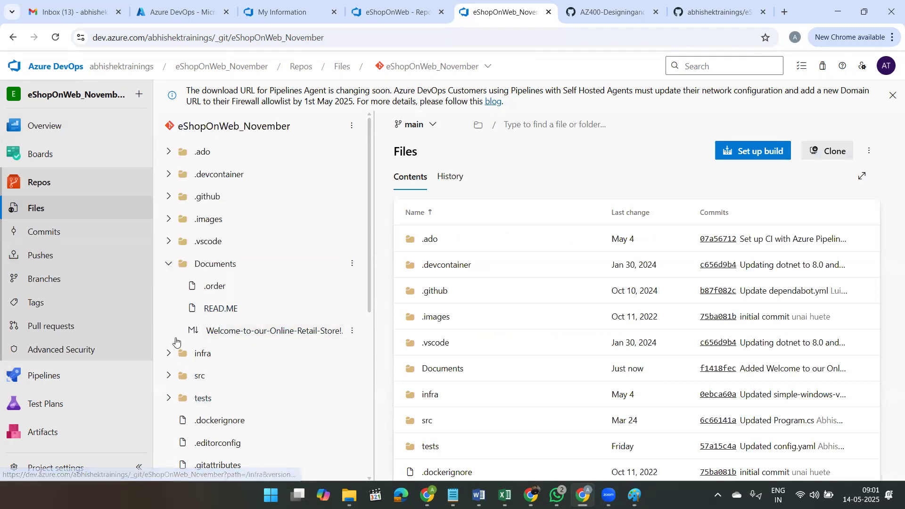
click(235, 331)
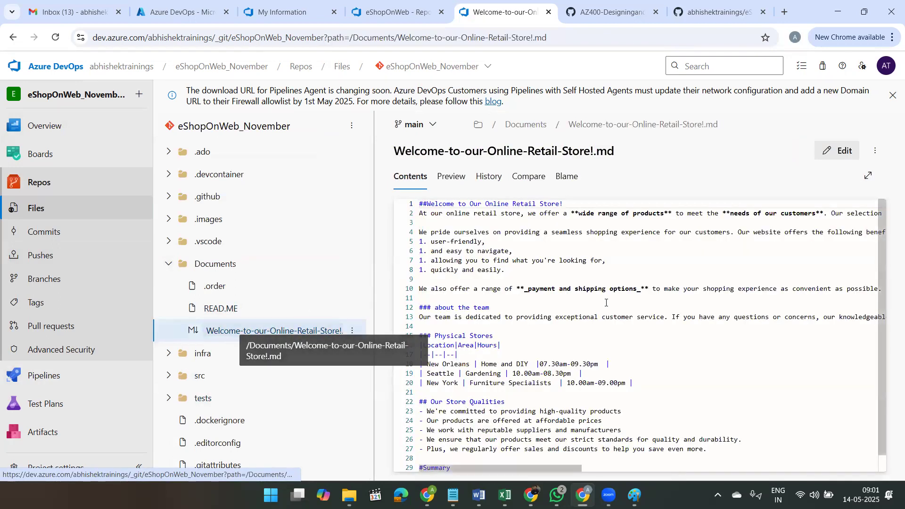
scroll(607, 303, down, 1)
scroll(607, 303, up, 1)
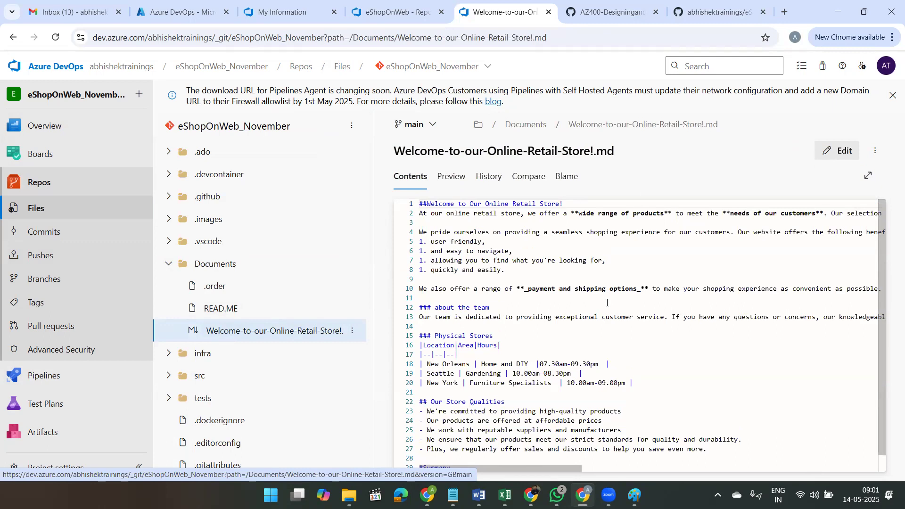
scroll(607, 303, down, 1)
scroll(607, 302, up, 1)
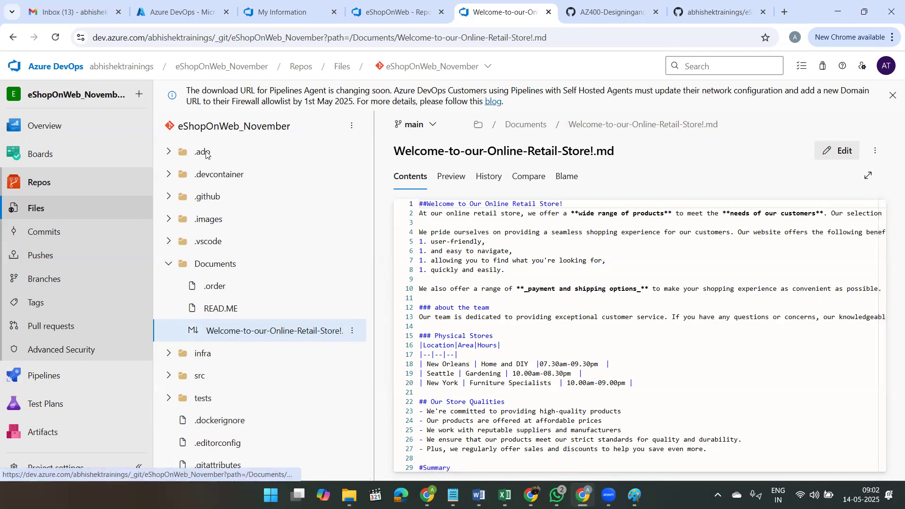
Step: Return to the eShopOnWeb_November wiki and create a new project wiki alongside the published code wiki
click(47, 127)
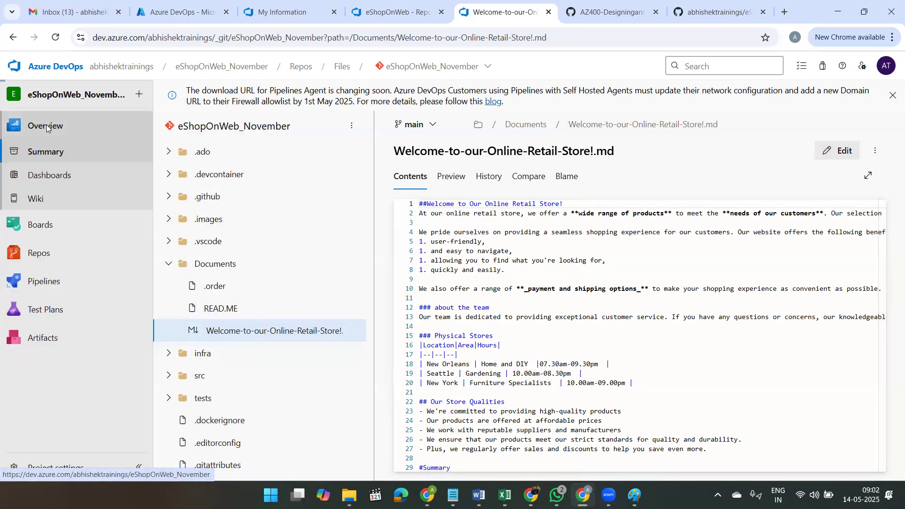
click(46, 195)
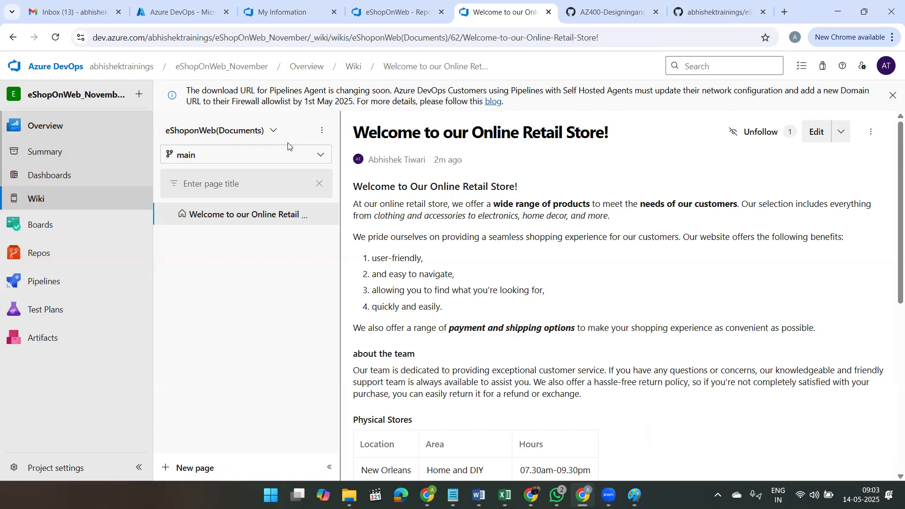
click(322, 131)
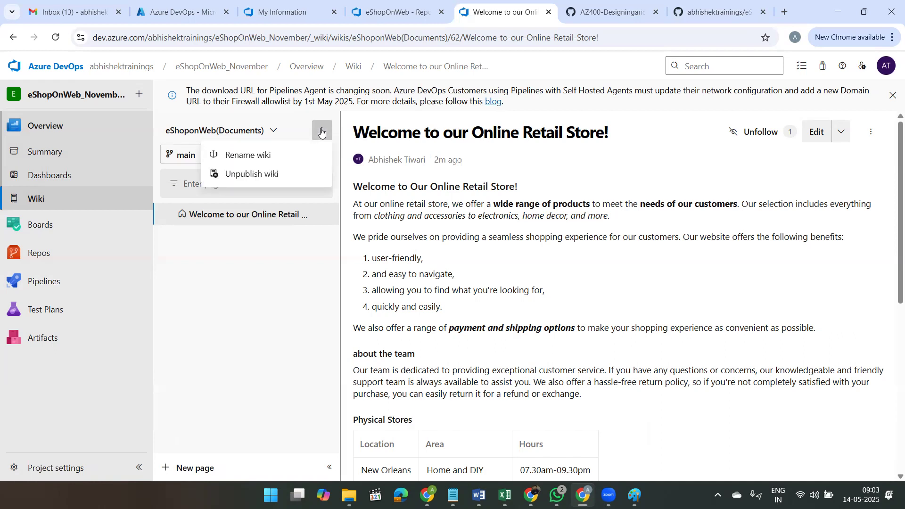
click(273, 134)
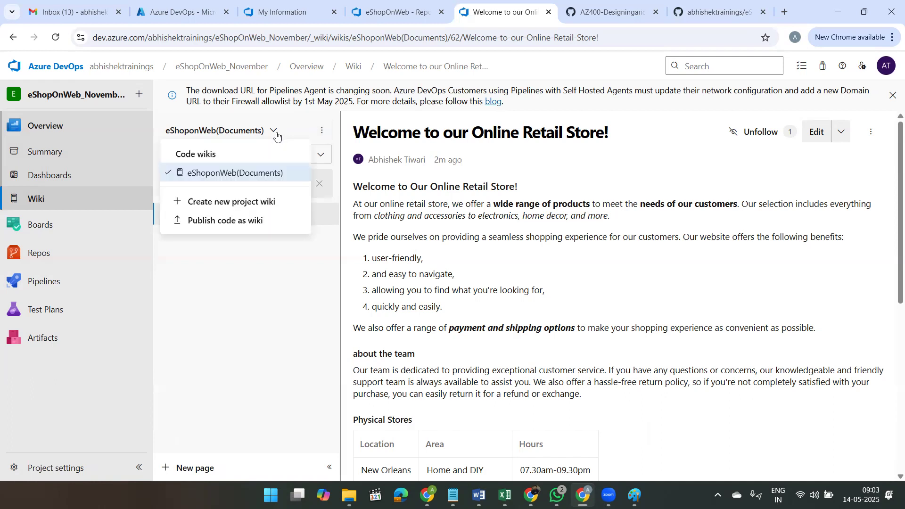
click(253, 209)
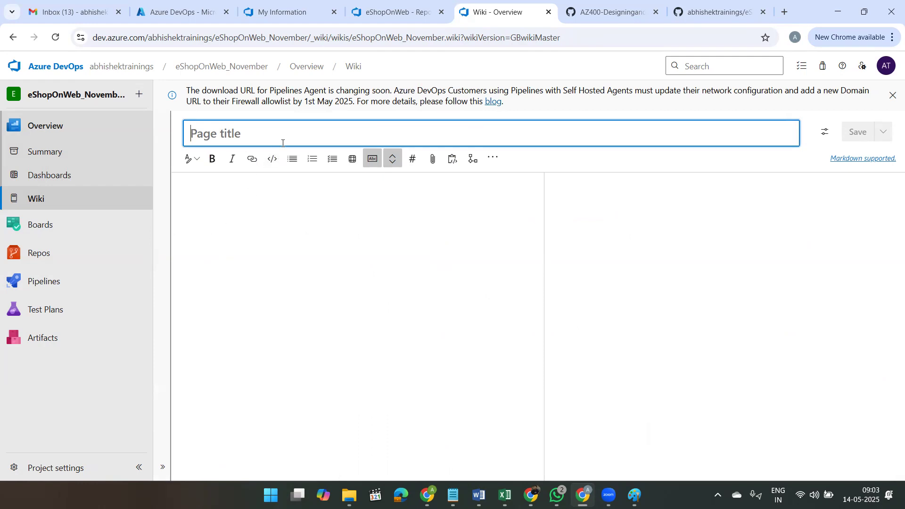
Step: Title the new project wiki page "Project Design"
text(Project )
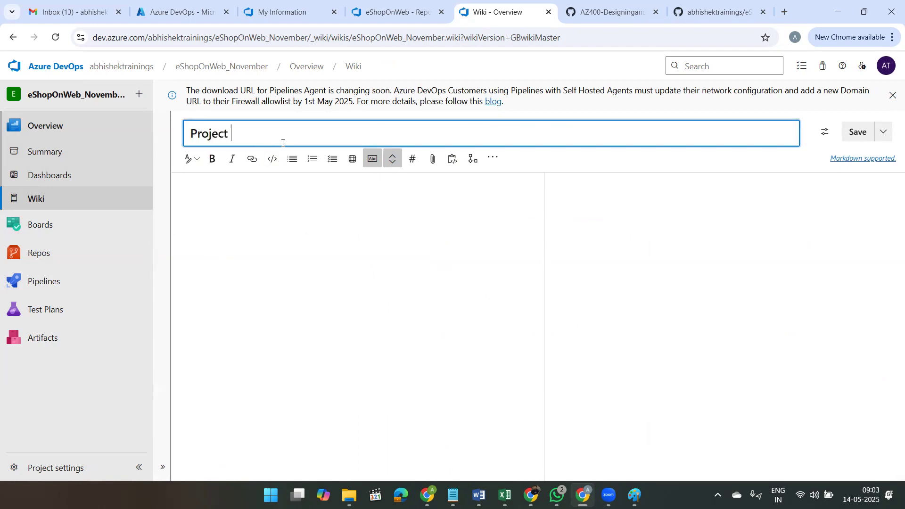
text(Design)
Step: Add a Header 1 line reading "Authentication and Authorization" to the body of the Project Design page
click(240, 193)
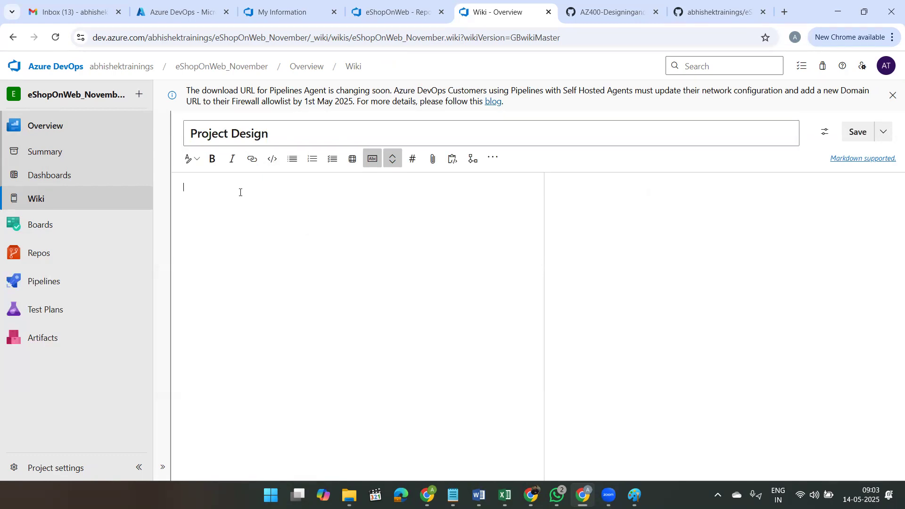
click(193, 162)
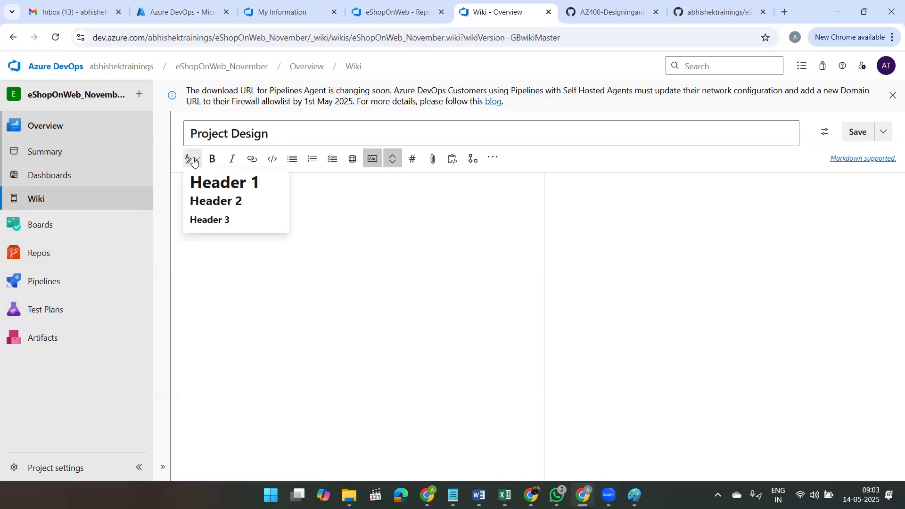
click(201, 179)
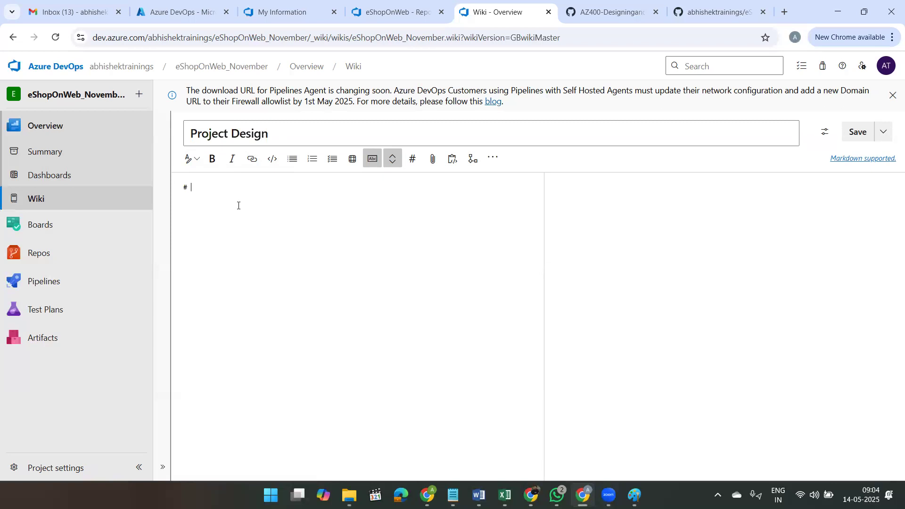
text(Authentica)
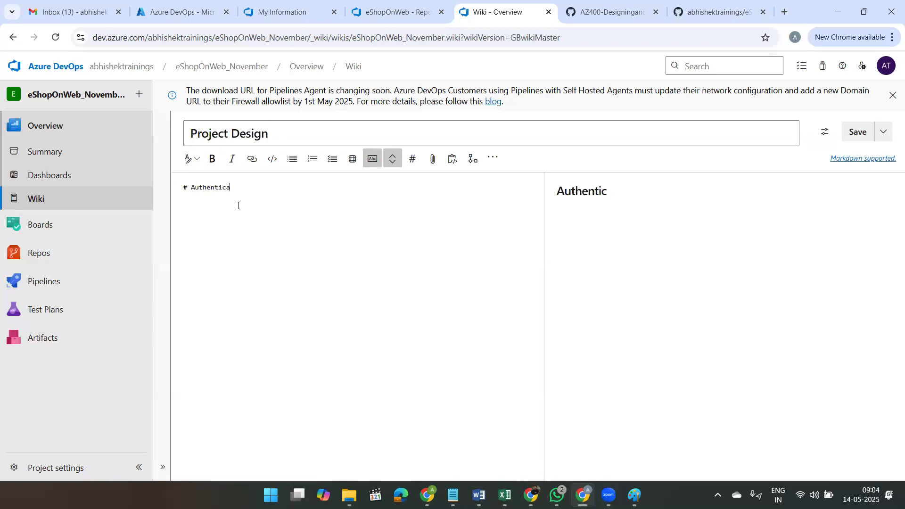
text(tion ans)
key(BackSpace)
key(BackSpace)
text(d Aut)
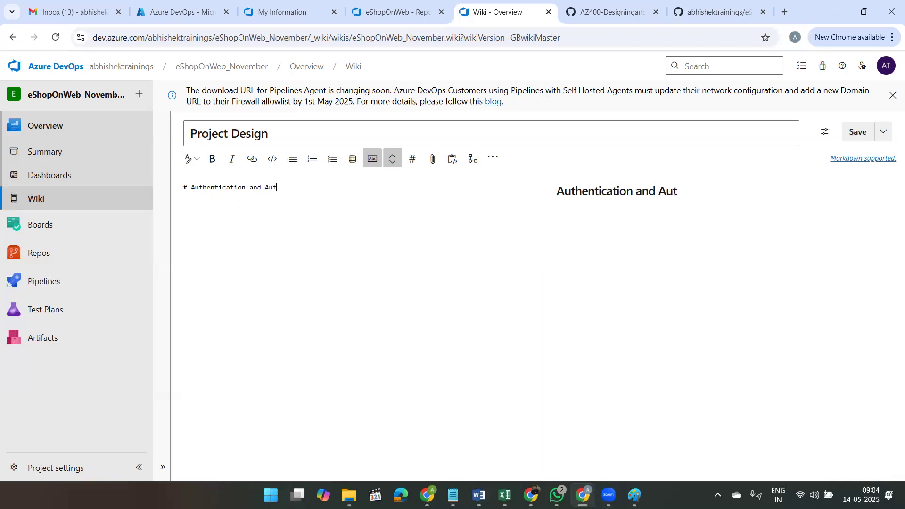
text(horization)
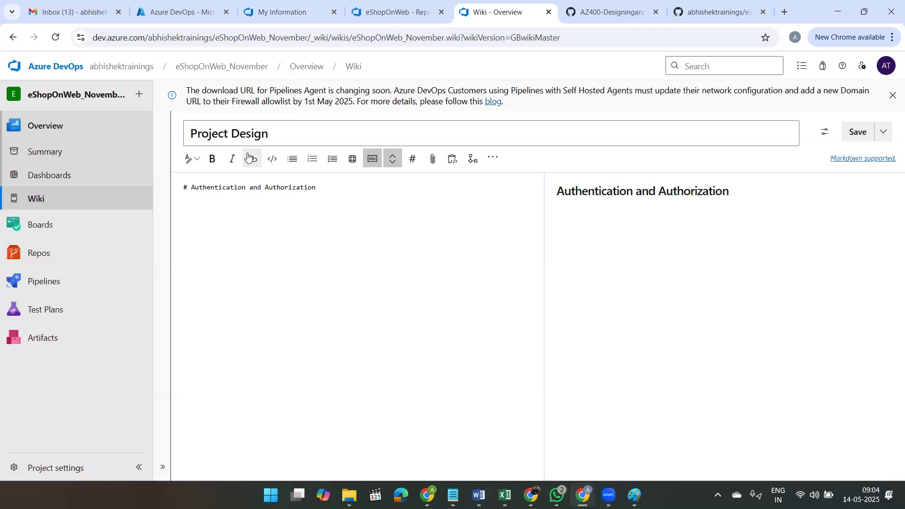
Step: Add a Header 2 line reading "Azure DevOps OAuth 2.0 Authorization Flow" below the Authentication and Authorization heading
click(190, 159)
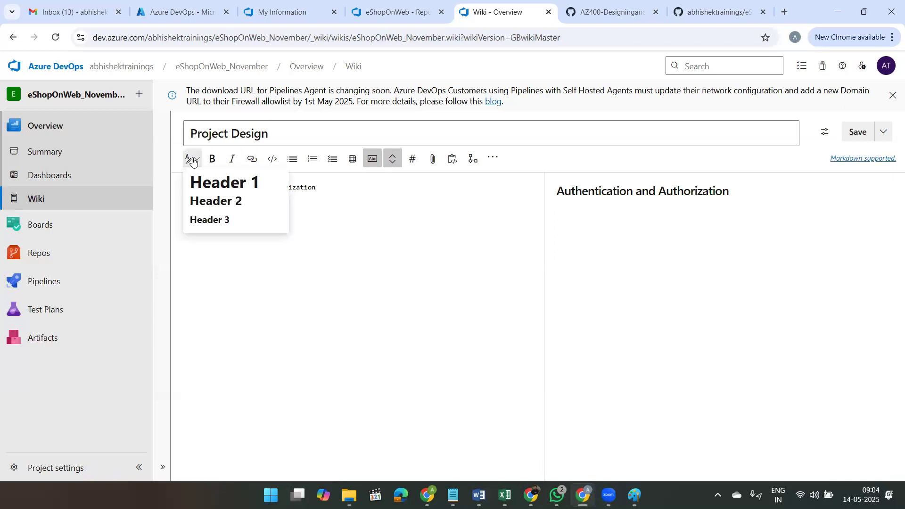
click(207, 202)
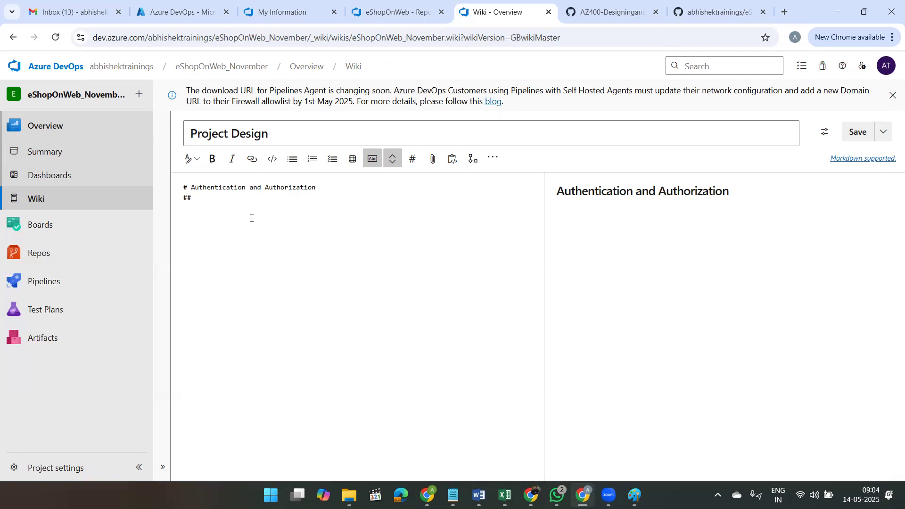
text(Azure DevOps)
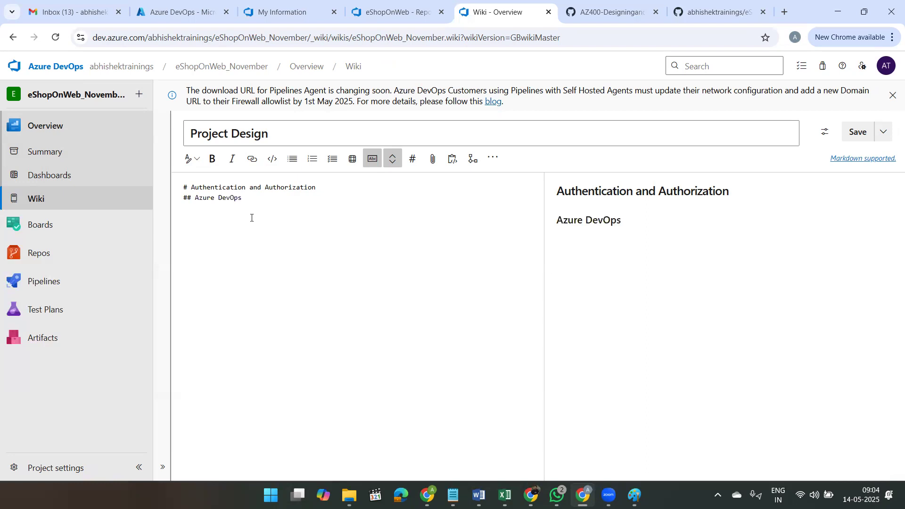
text( OAuth 2.0 Autho)
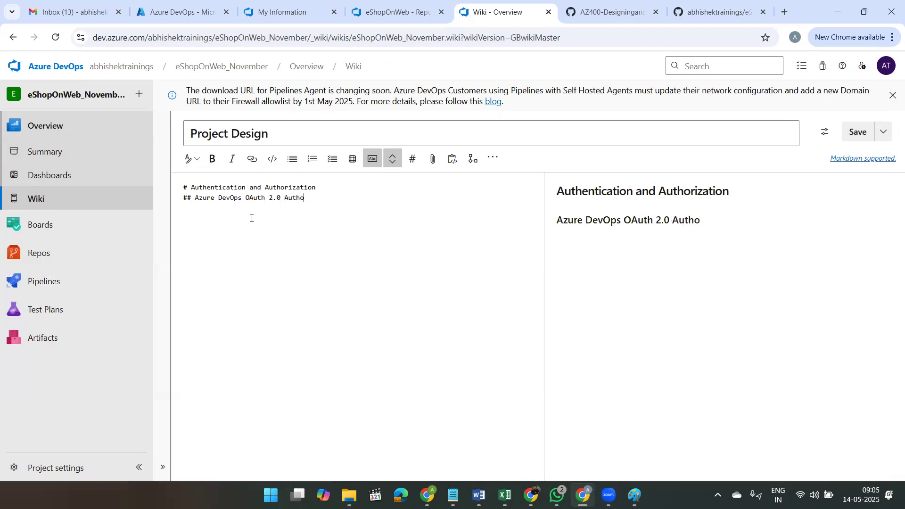
text(rization Flow)
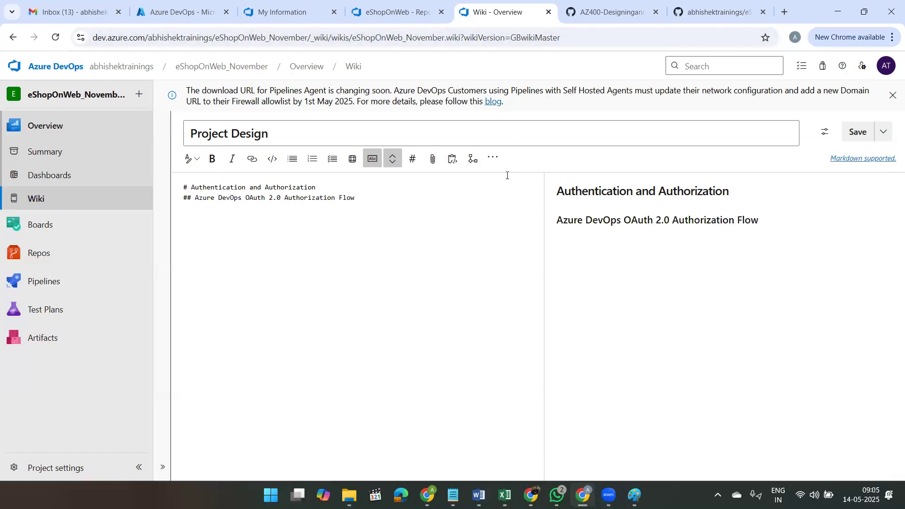
Step: Copy the Mermaid sequence diagram code from the AZ400_M08_L15 lab instructions on GitHub and paste it below the OAuth 2.0 heading in the wiki page
click(712, 11)
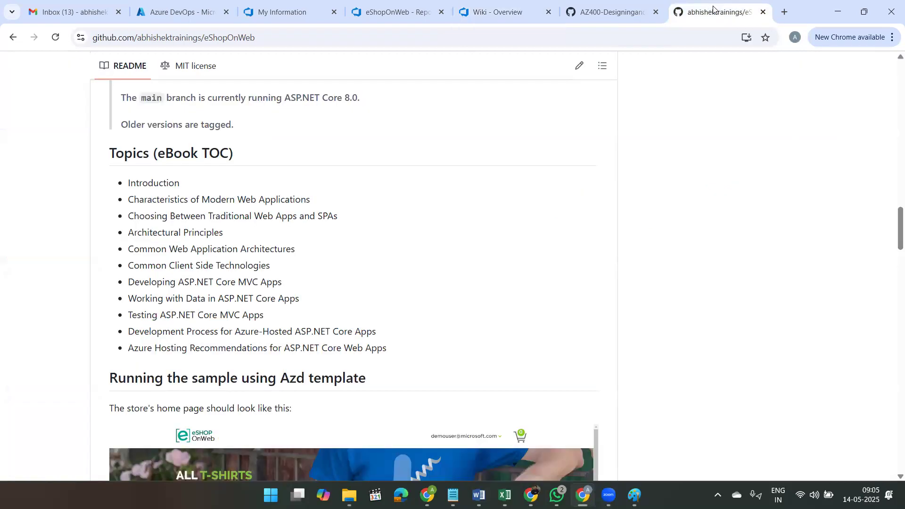
click(664, 2)
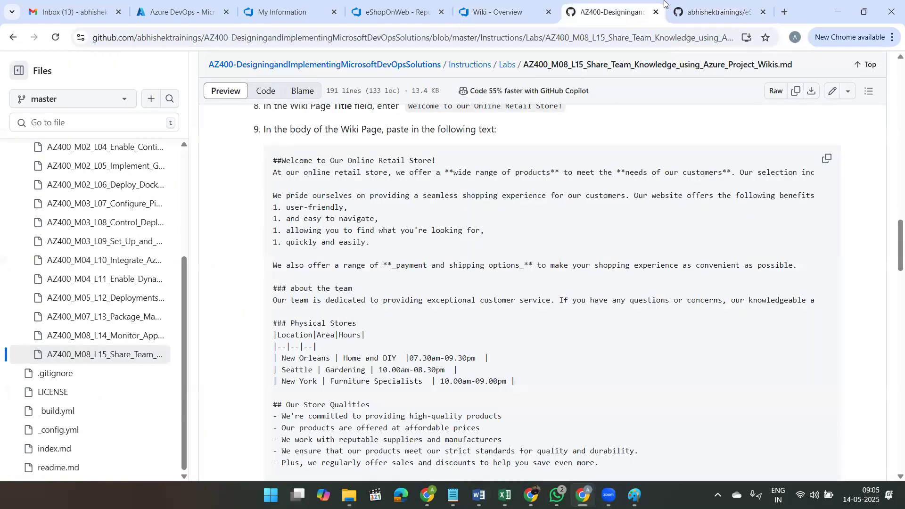
scroll(629, 66, down, 8)
scroll(629, 66, down, 9)
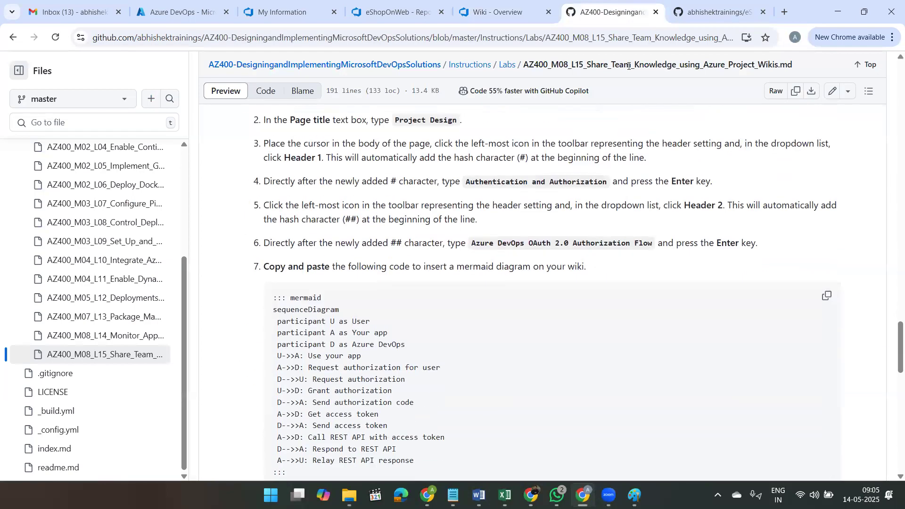
scroll(629, 66, down, 3)
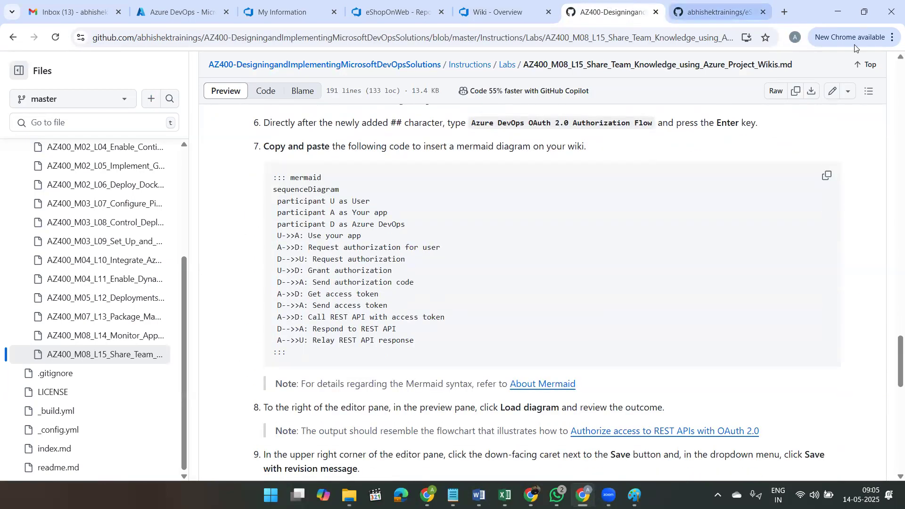
click(826, 175)
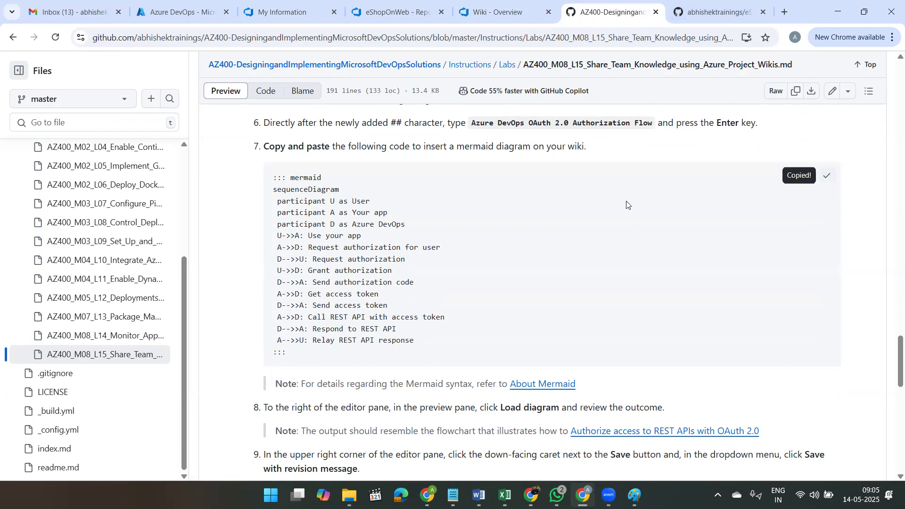
scroll(561, 160, down, 1)
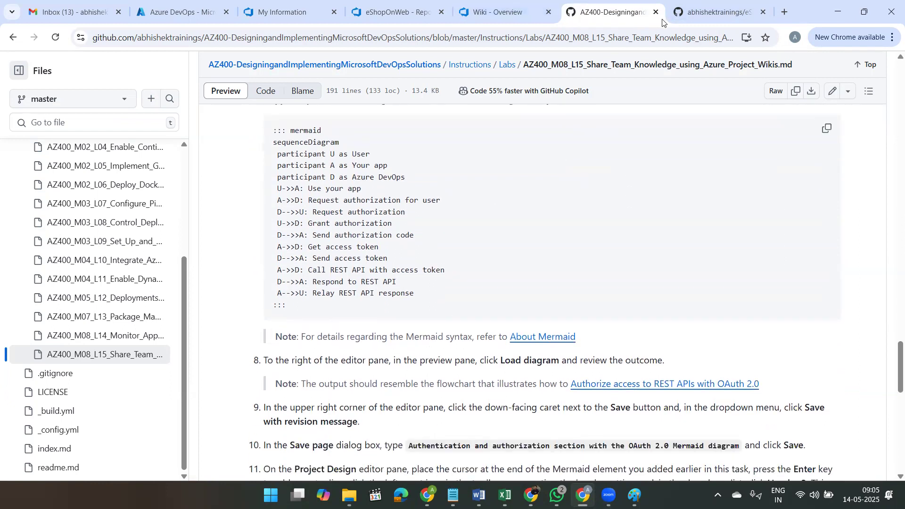
click(709, 11)
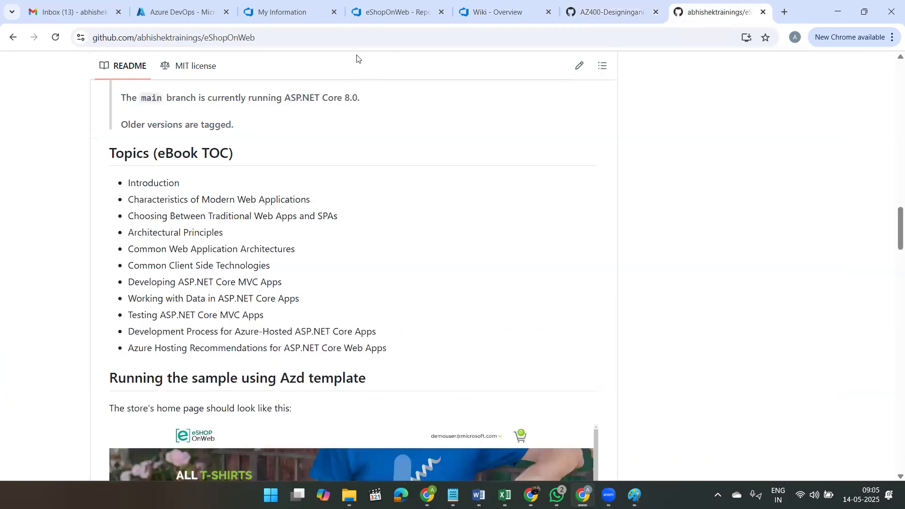
click(539, 15)
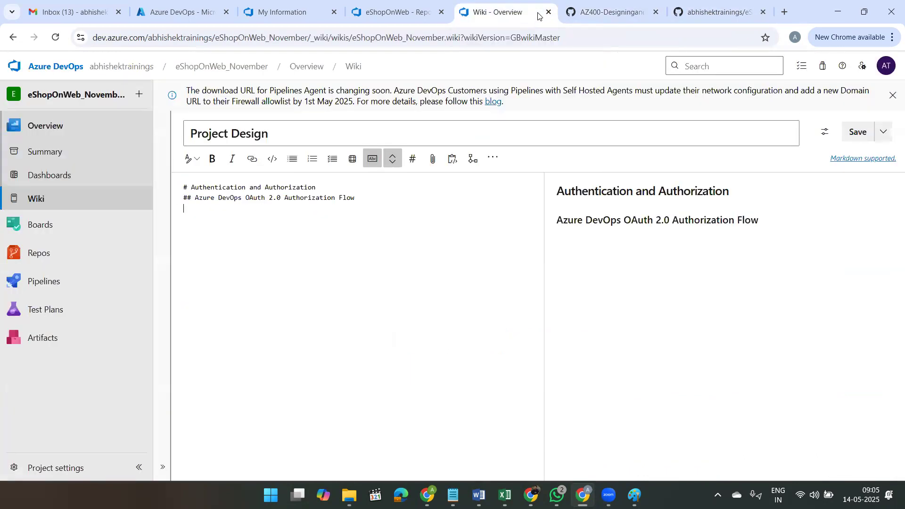
key(ctrl+v)
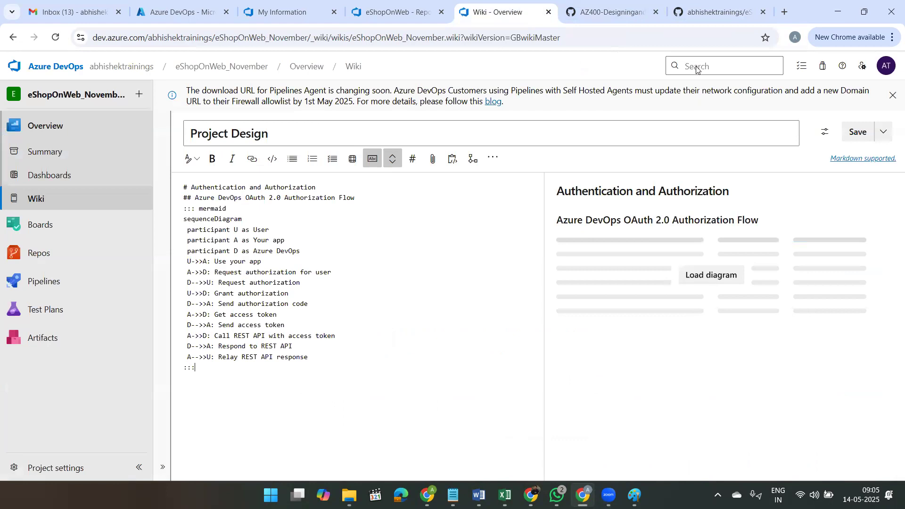
Step: Load the diagram in the preview and compare it with the participant and message lines in the Mermaid code
click(720, 279)
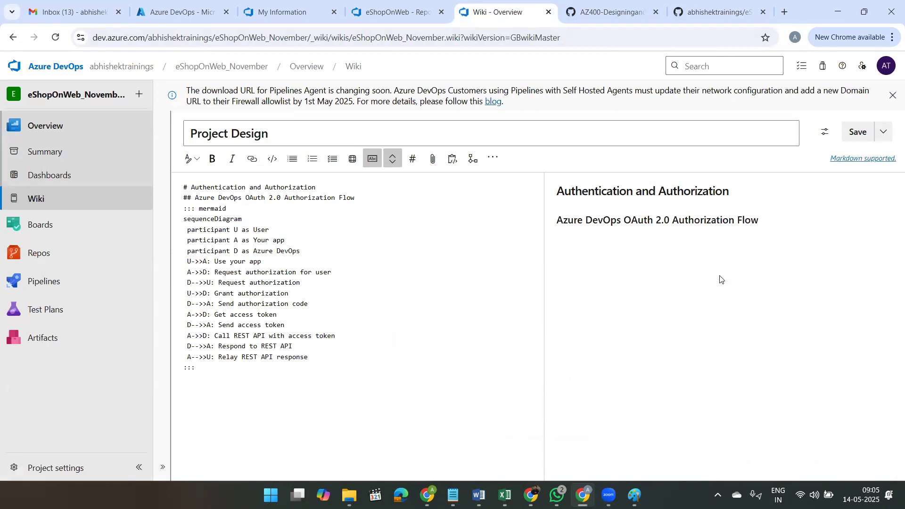
scroll(720, 279, down, 2)
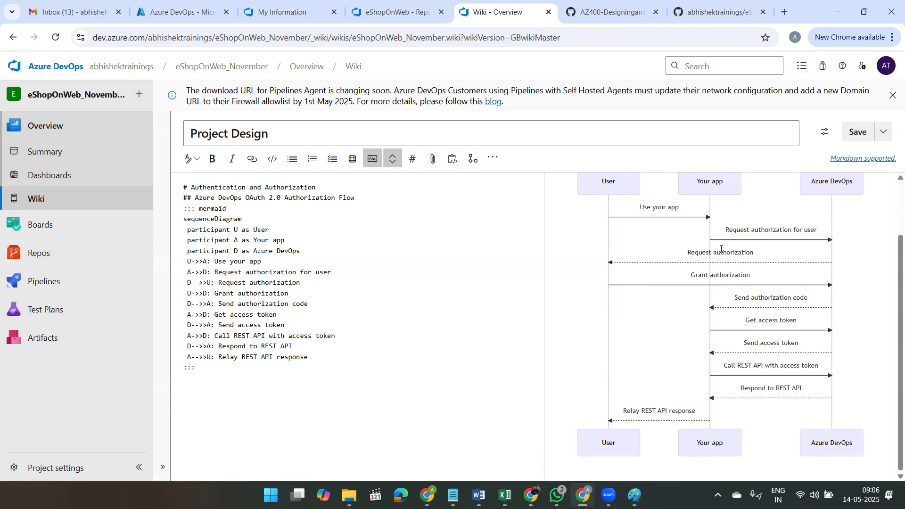
scroll(721, 249, up, 2)
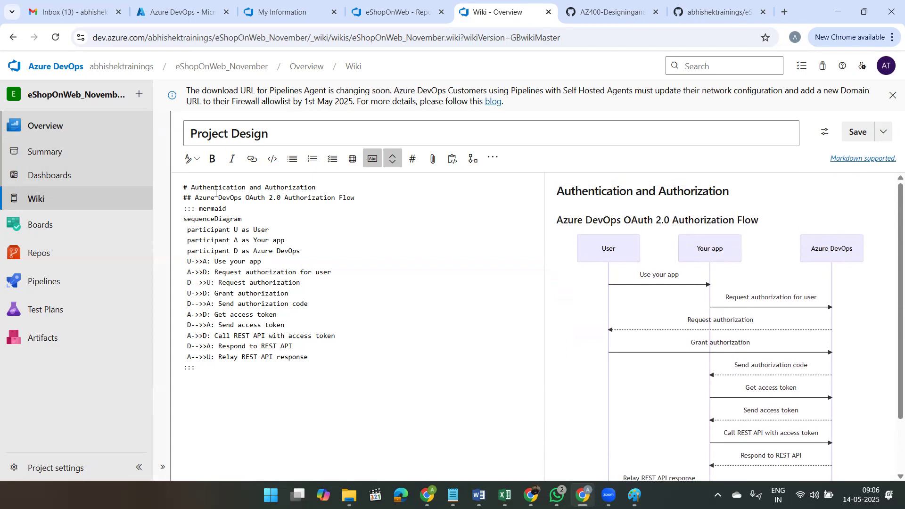
drag(298, 252, 179, 235)
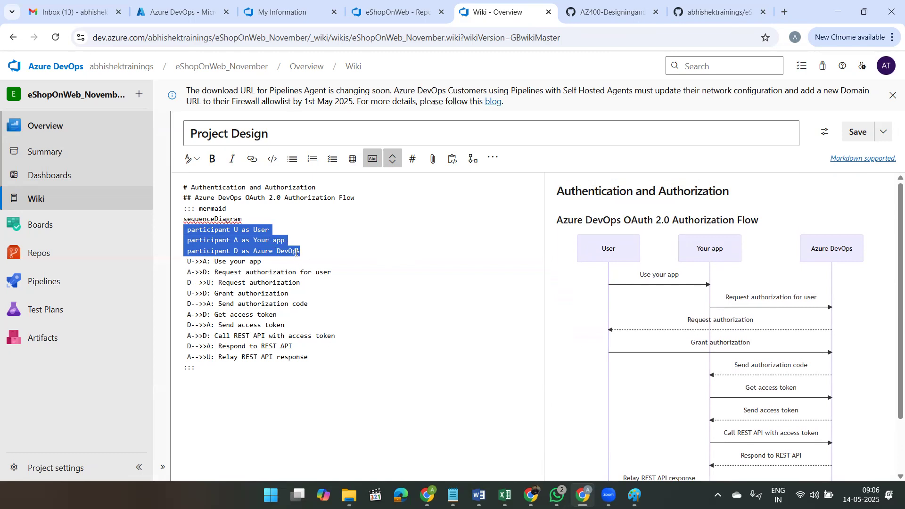
click(313, 250)
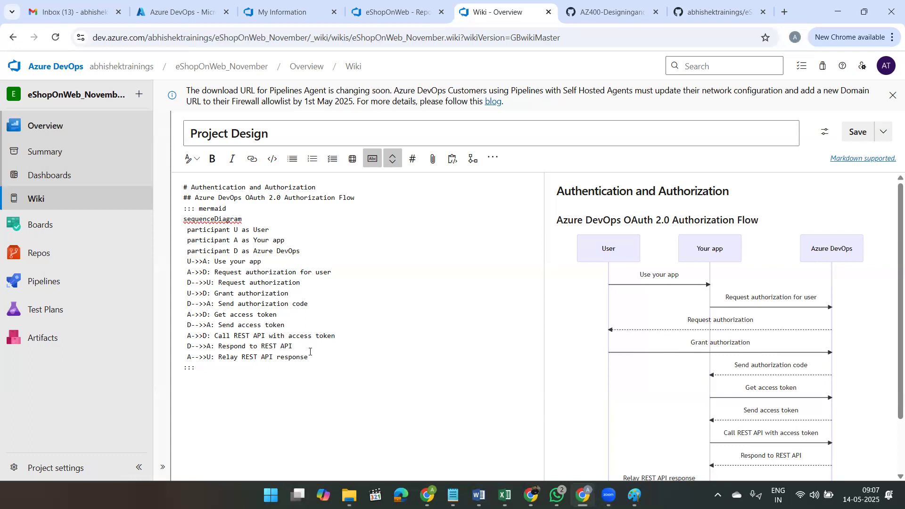
drag(310, 355, 177, 245)
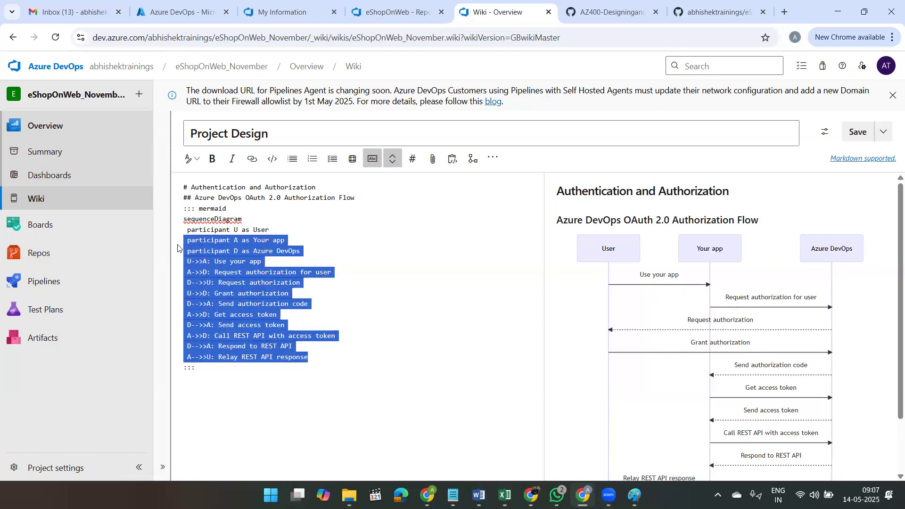
click(858, 357)
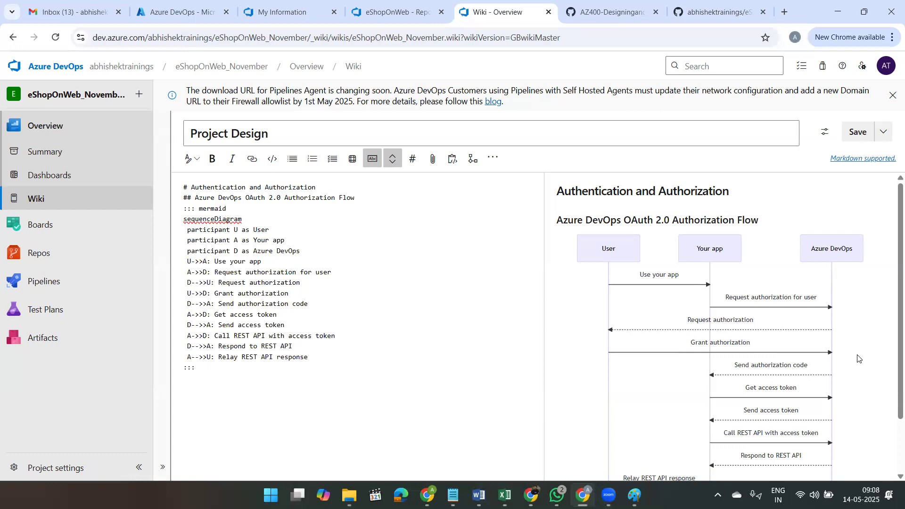
Step: Save the page with the revision message "Authentication and authorization section with the OAuth 2.0Mermaid diagram" and reload the diagram preview
click(885, 133)
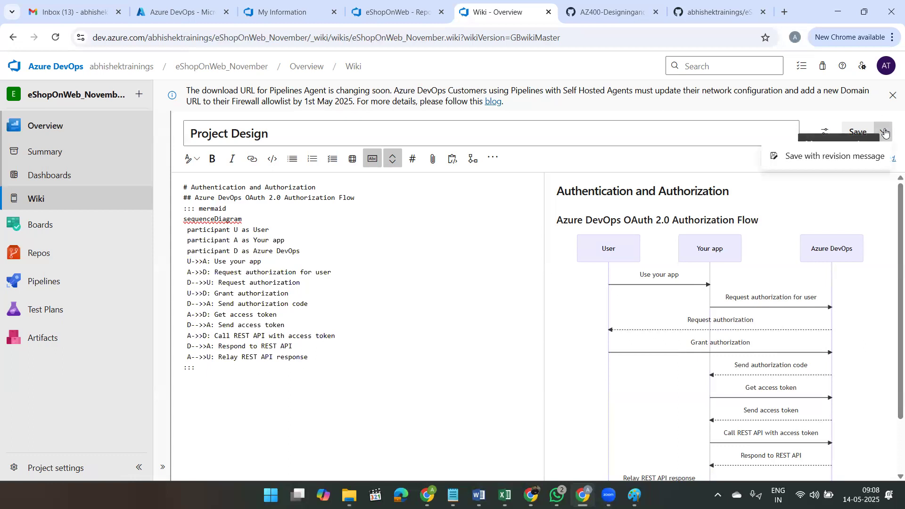
click(844, 154)
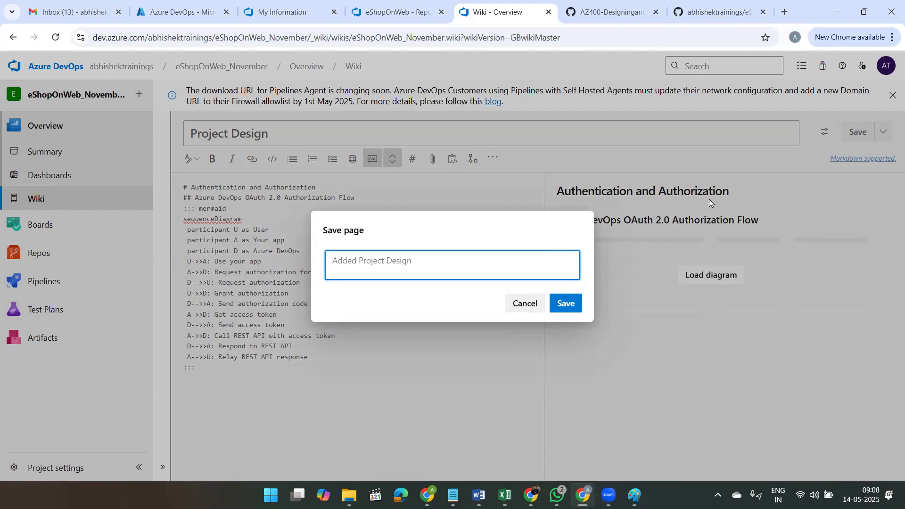
text(Authentix)
key(BackSpace)
text(ication and authorization)
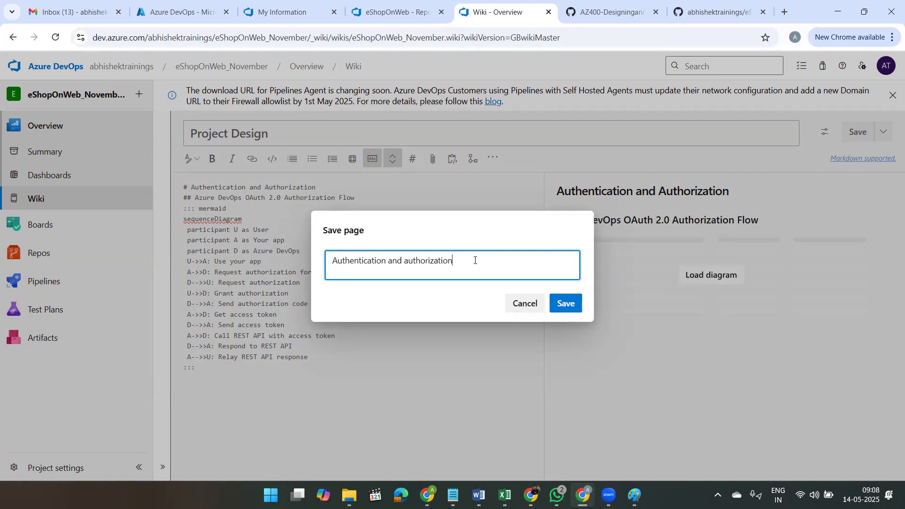
text(section with the OAuth 2.0Mermaid d)
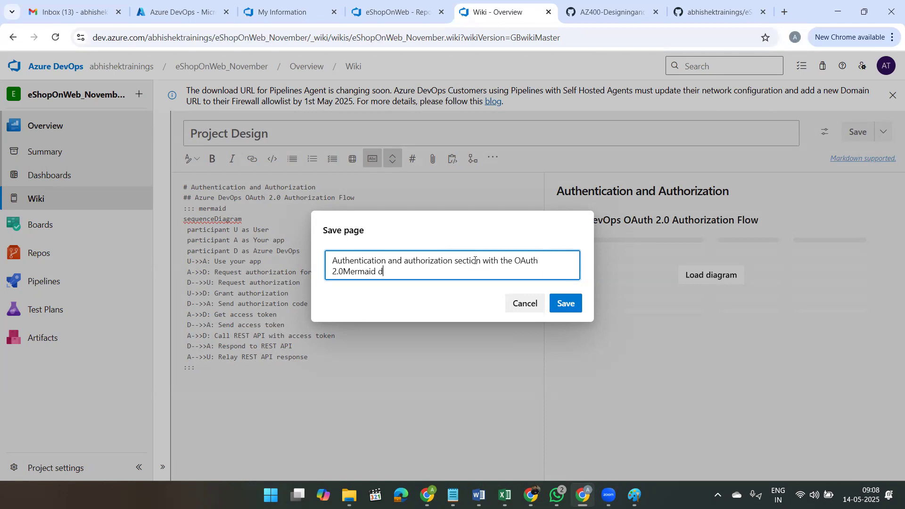
text(iagram)
click(576, 313)
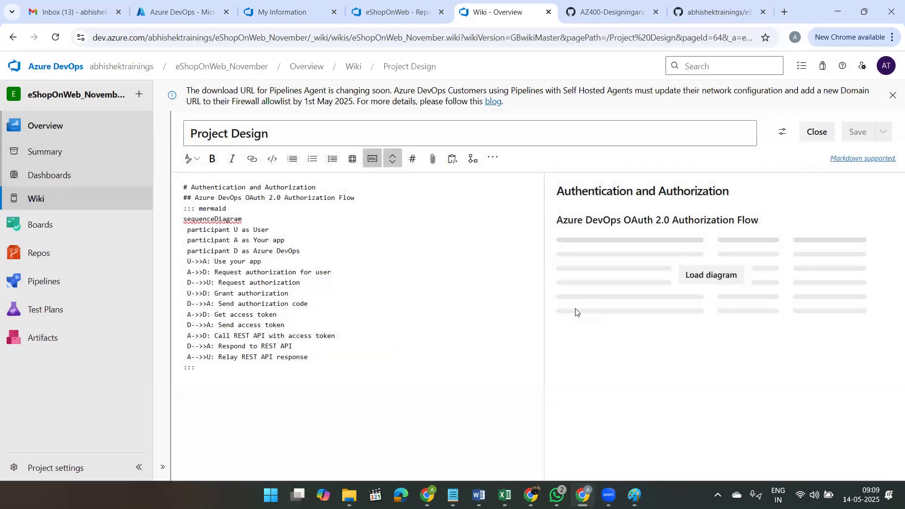
click(706, 275)
scroll(706, 284, down, 2)
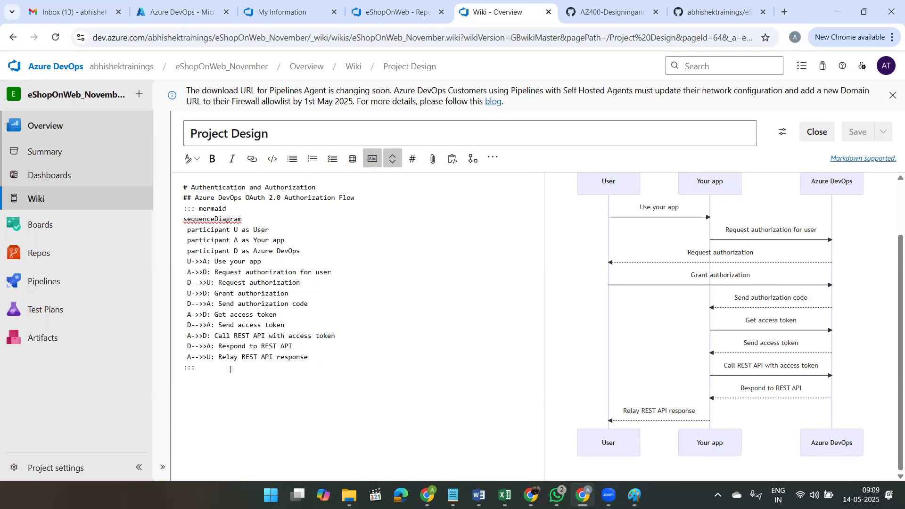
Step: Add a Header 2 line reading "User Interface" below the end of the Mermaid block
click(229, 369)
key(Return)
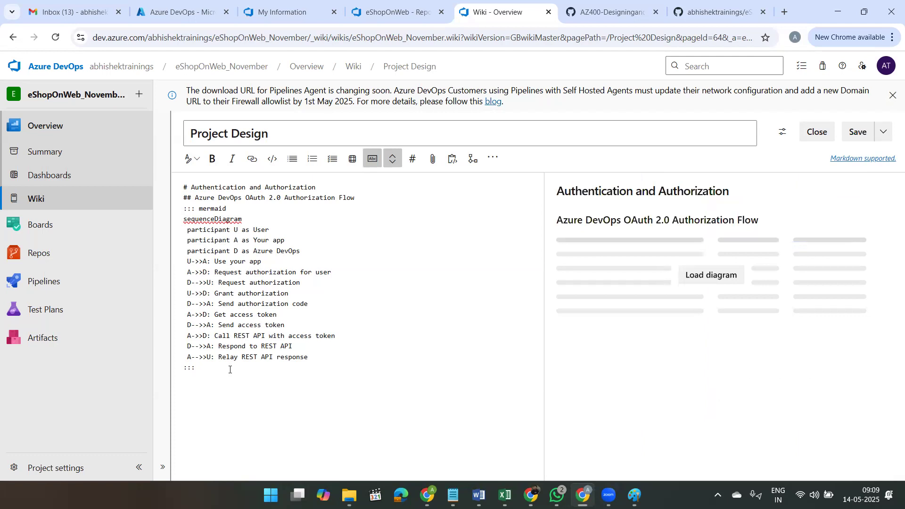
click(197, 162)
click(210, 200)
text(User Interface)
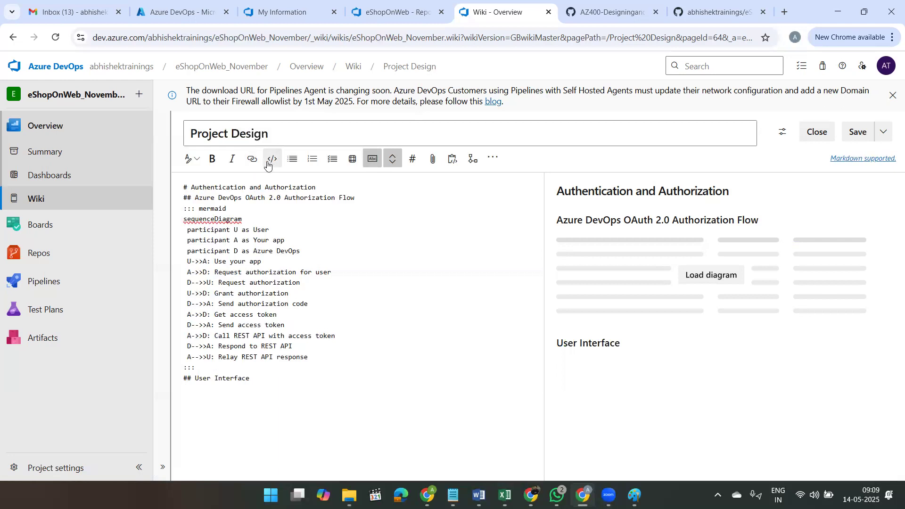
Step: Insert the image file brand.png from the Downloads folder on the line below the User Interface heading
click(432, 162)
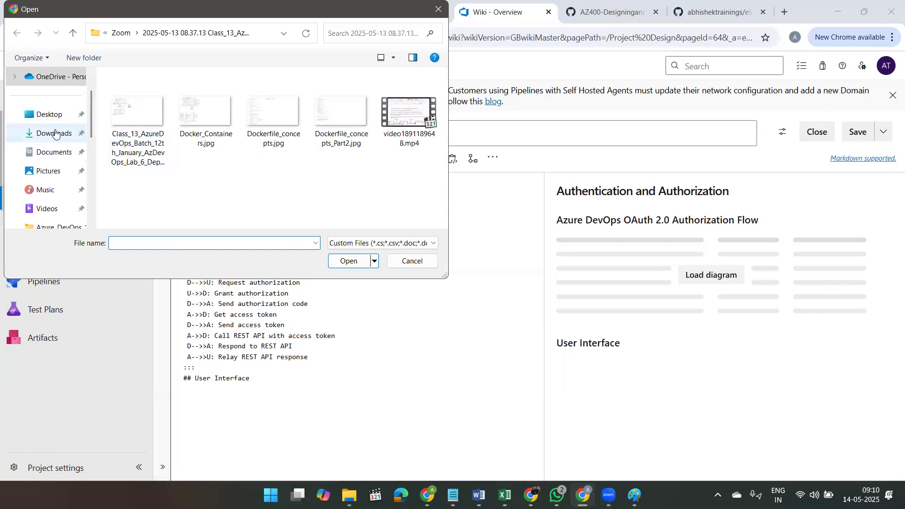
click(55, 133)
click(150, 159)
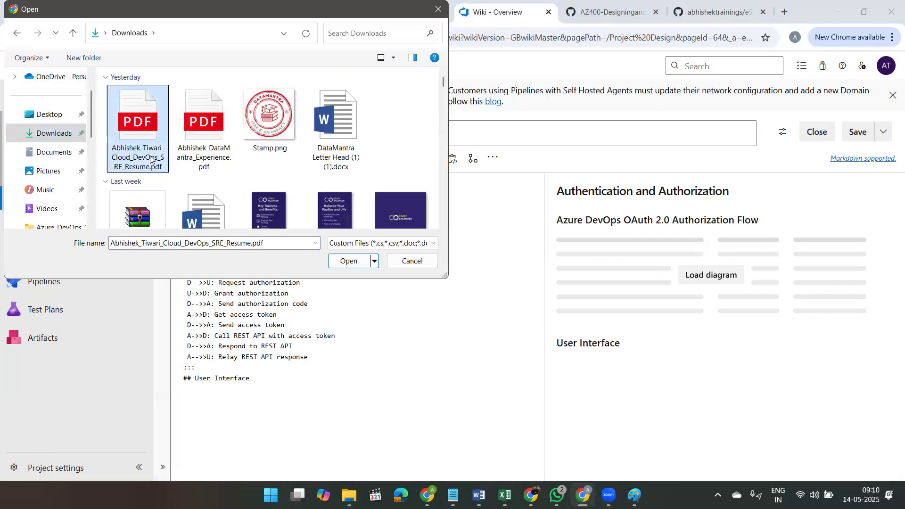
key(b)
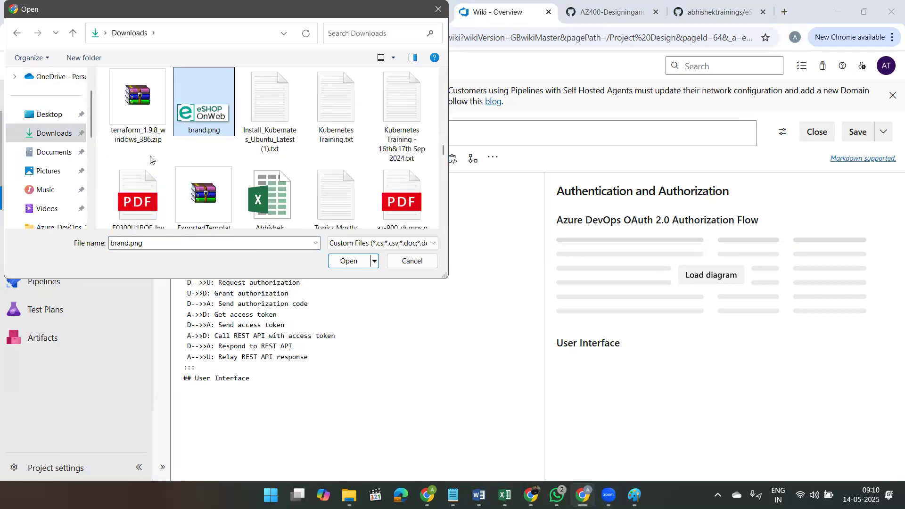
click(344, 262)
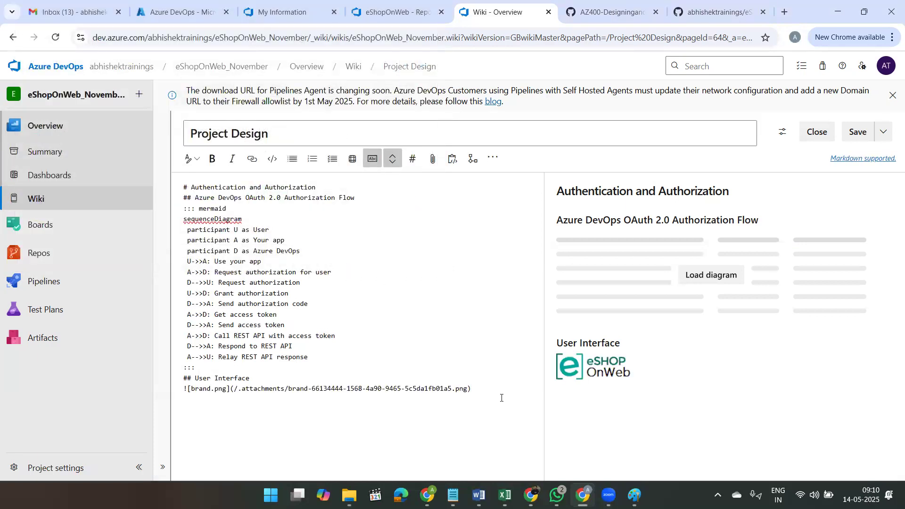
Step: Load the sequence diagram in the preview and review the page down to the brand image under User Interface
click(700, 280)
scroll(704, 318, down, 1)
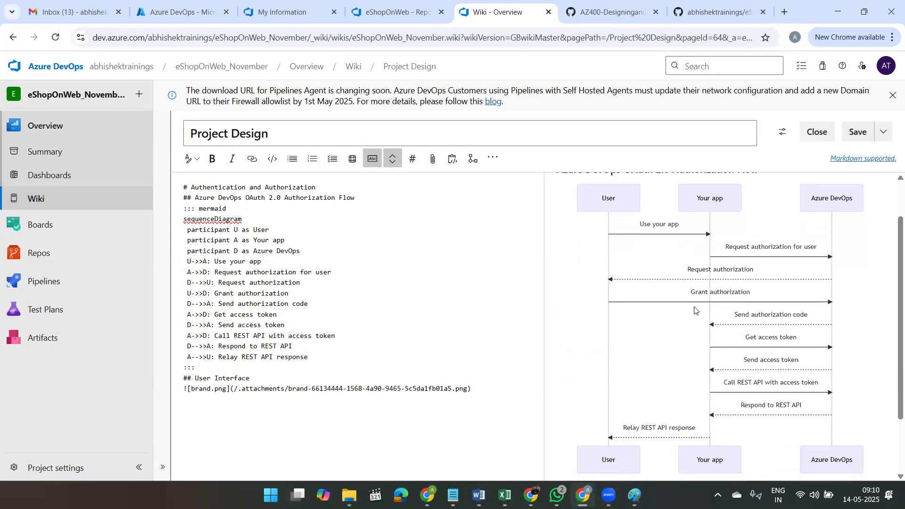
scroll(706, 308, down, 1)
scroll(706, 307, down, 1)
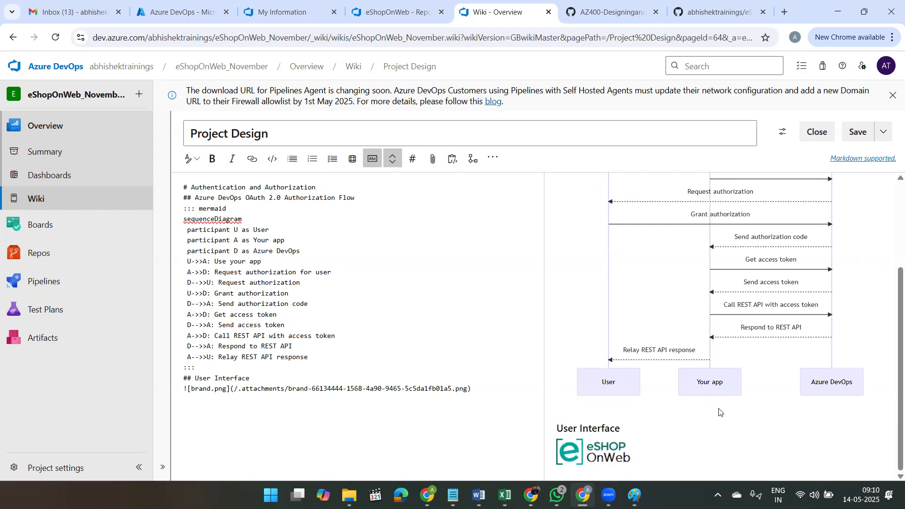
Step: Save the Project Design page with the revision message "User Interface section with the eShopOnWeb image"
click(885, 134)
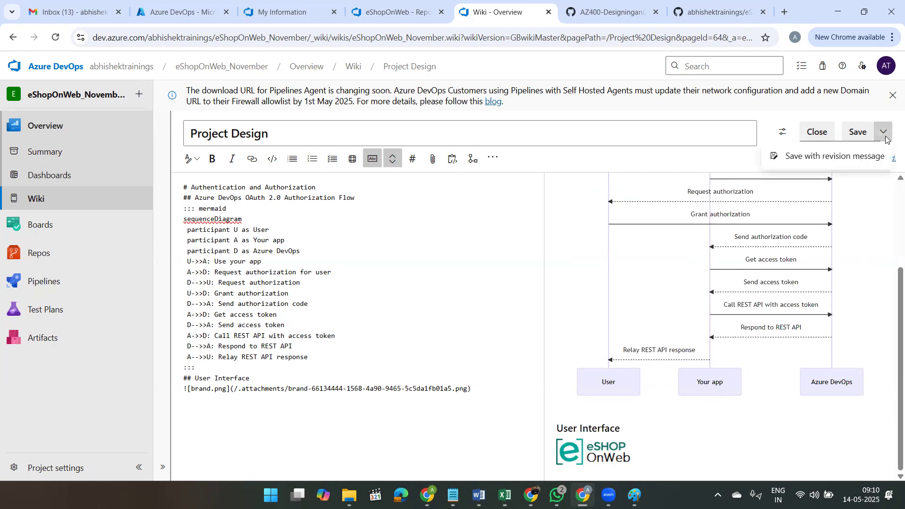
click(825, 154)
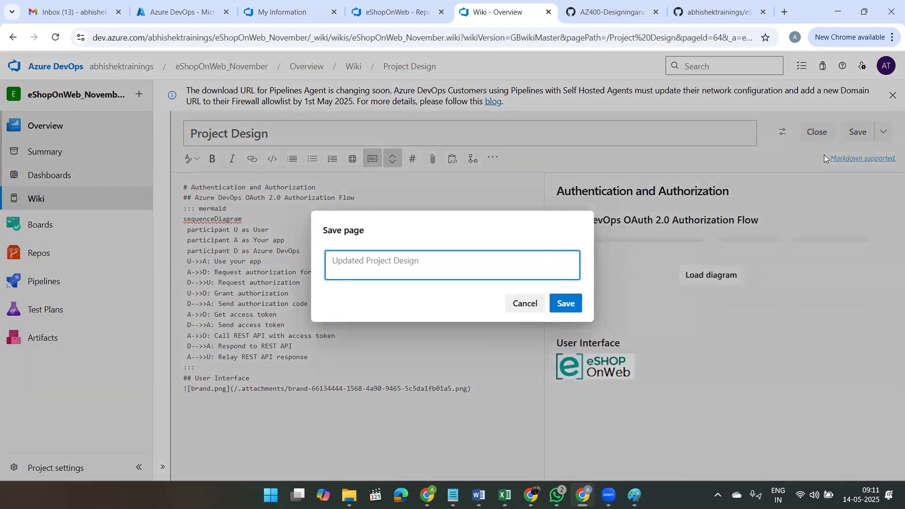
text(User Interface section)
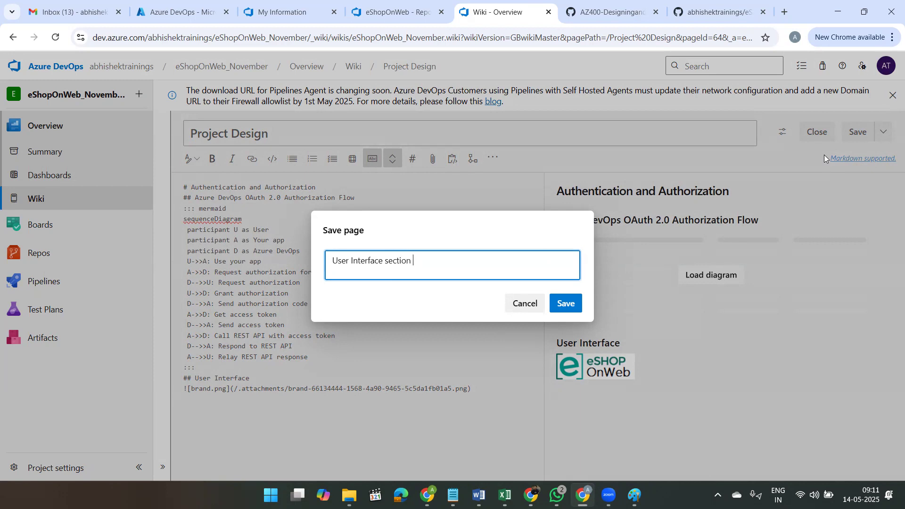
text( with the eShopOnWeb)
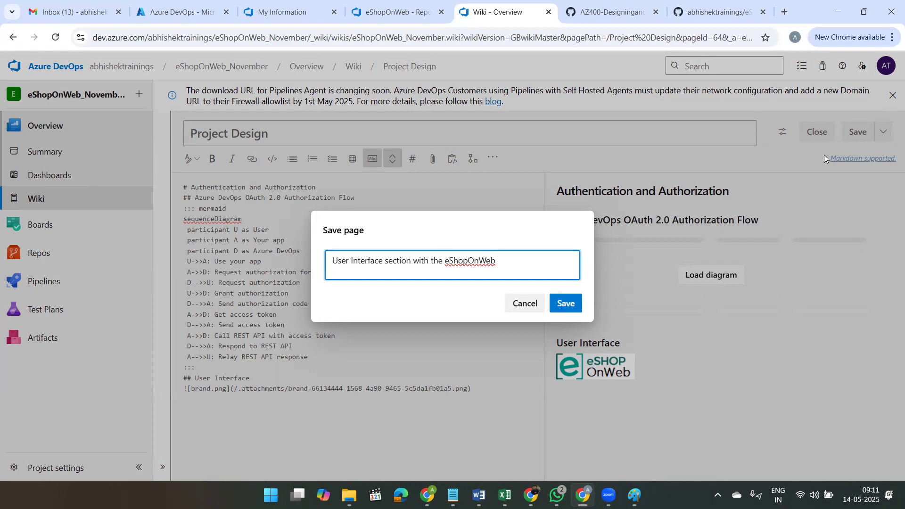
text( image)
click(568, 303)
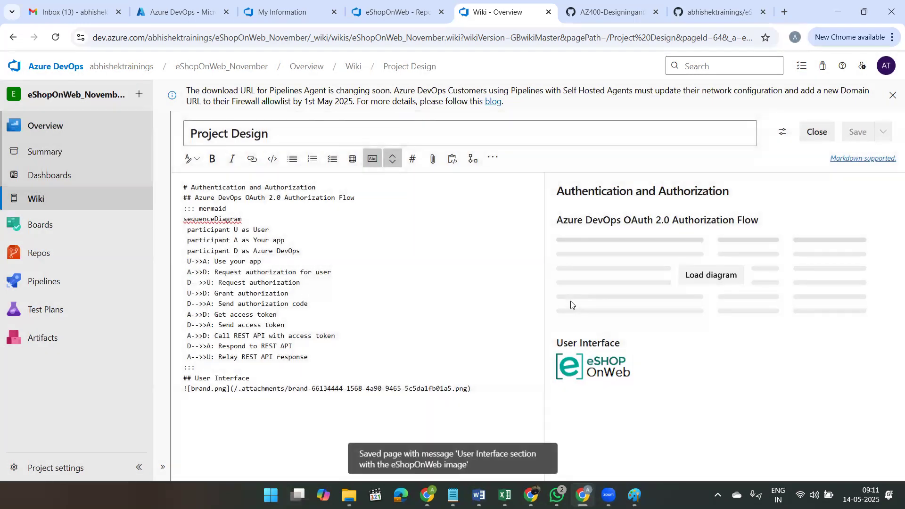
Step: Check the reloaded diagram preview, leave the editor and review the published Project Design page down to the brand image
click(730, 279)
scroll(727, 424, down, 3)
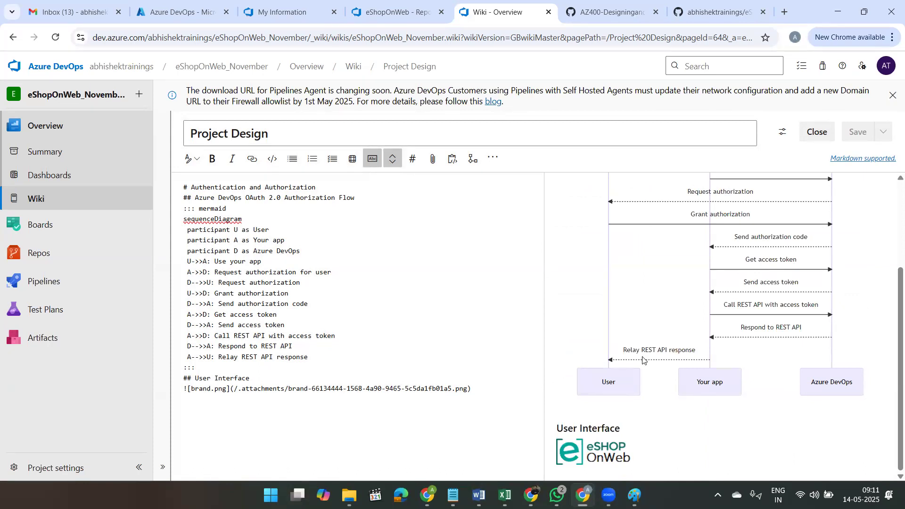
click(817, 133)
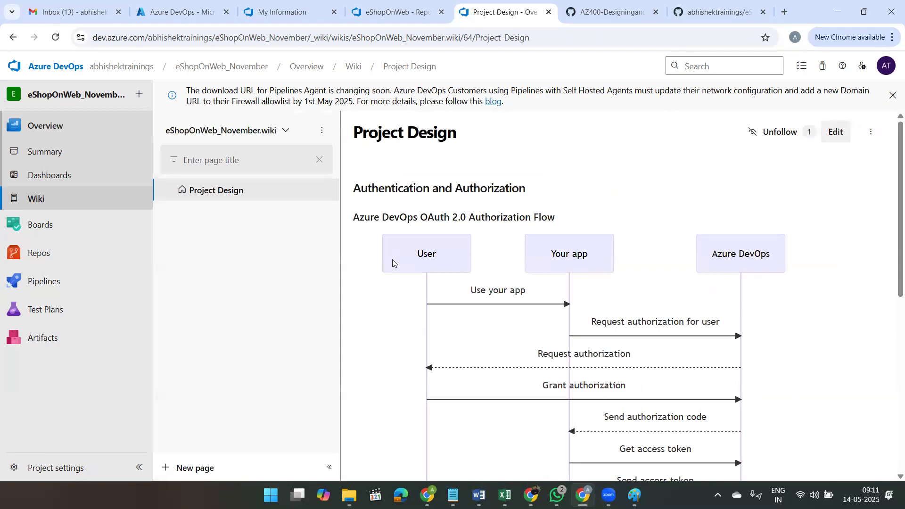
scroll(506, 228, down, 1)
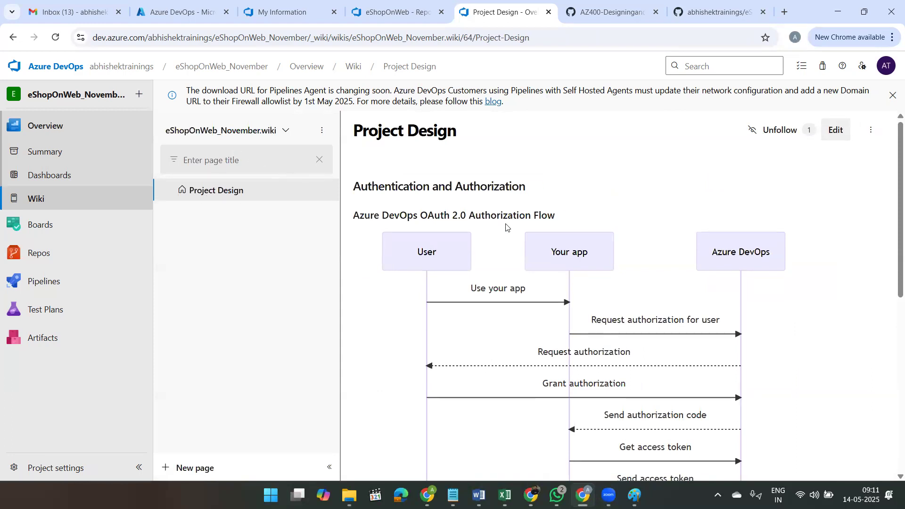
scroll(506, 228, down, 8)
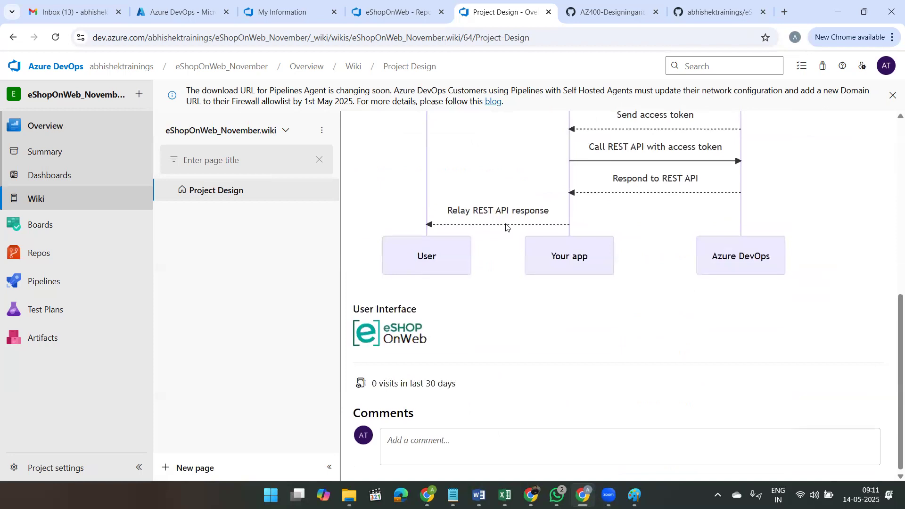
scroll(506, 227, up, 10)
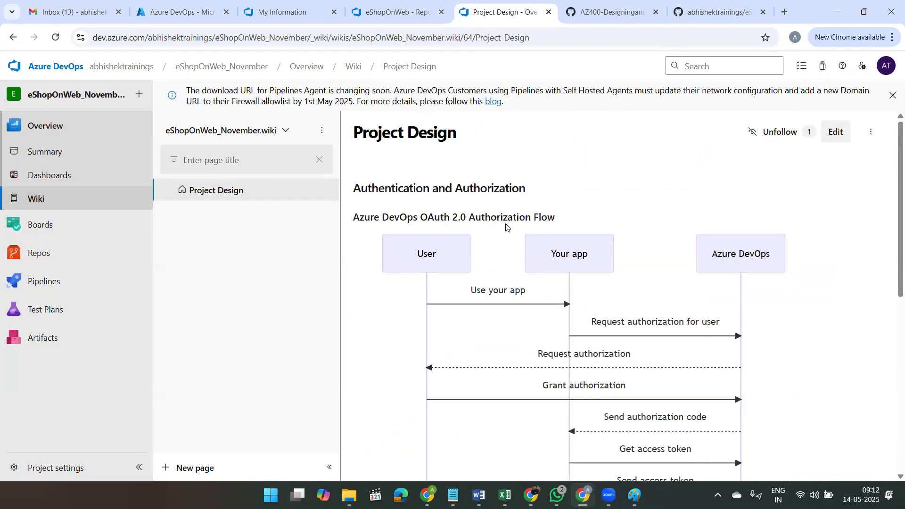
scroll(506, 227, down, 2)
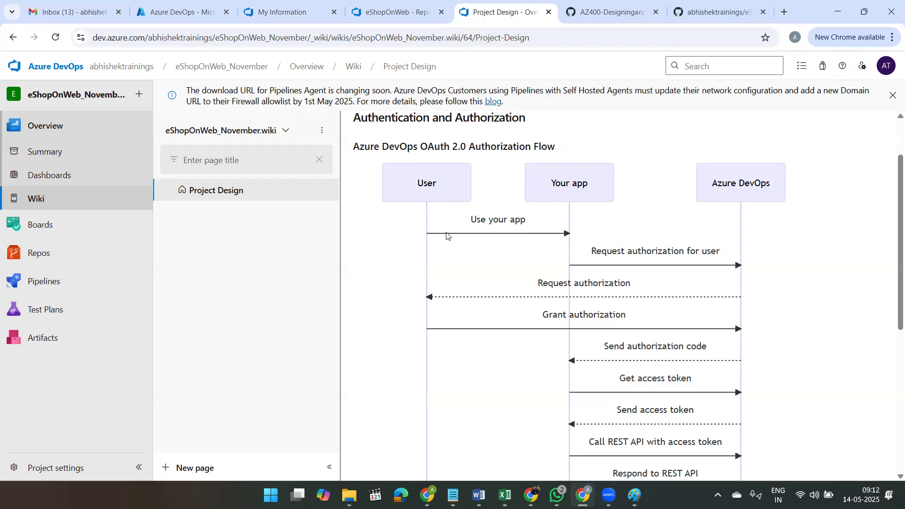
scroll(445, 236, up, 3)
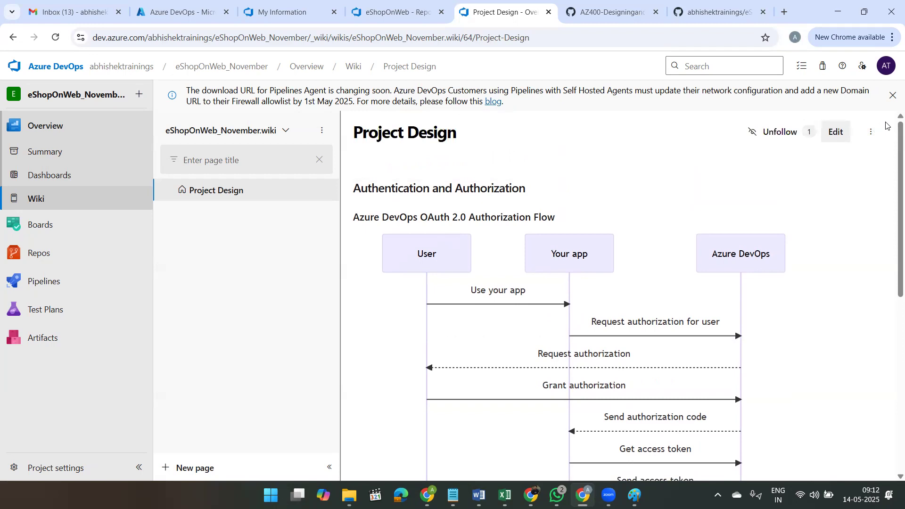
Step: Revert the revision "User Interface section with the eShopOnWeb image" from the page's revision history and check the restored Project Design page
click(870, 133)
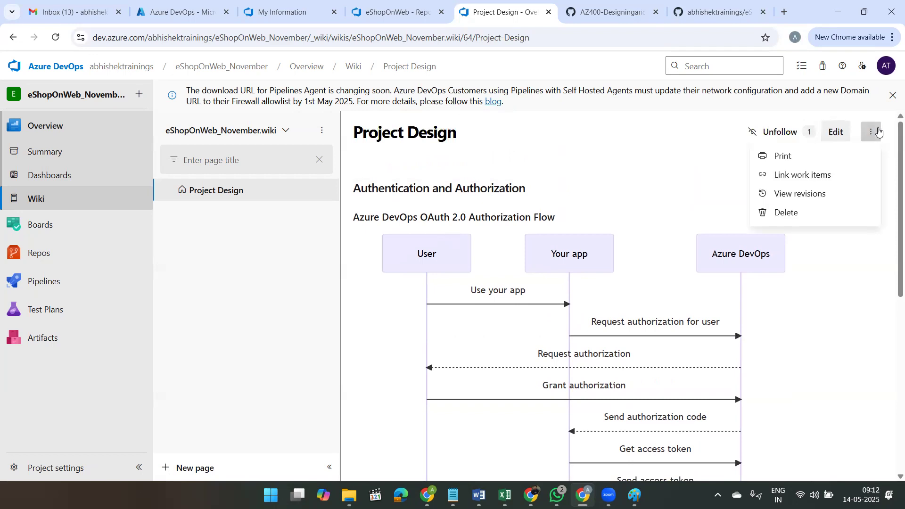
click(802, 197)
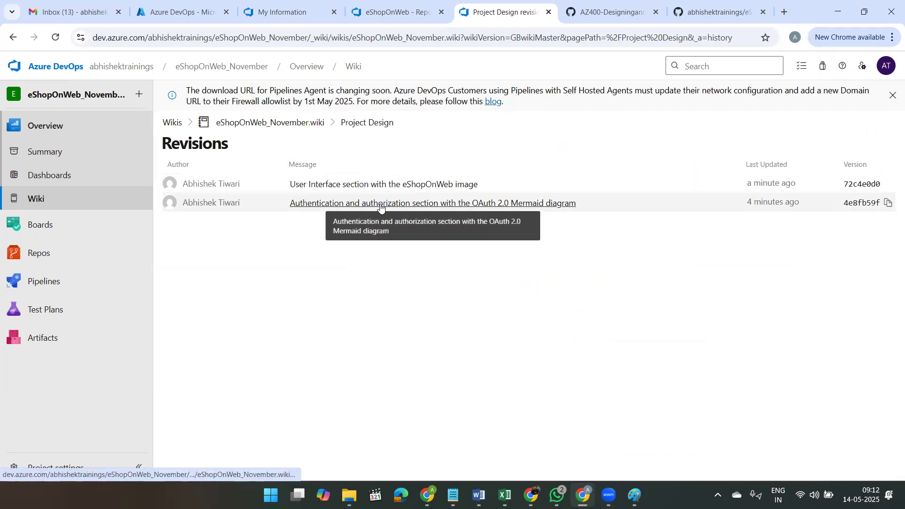
click(422, 185)
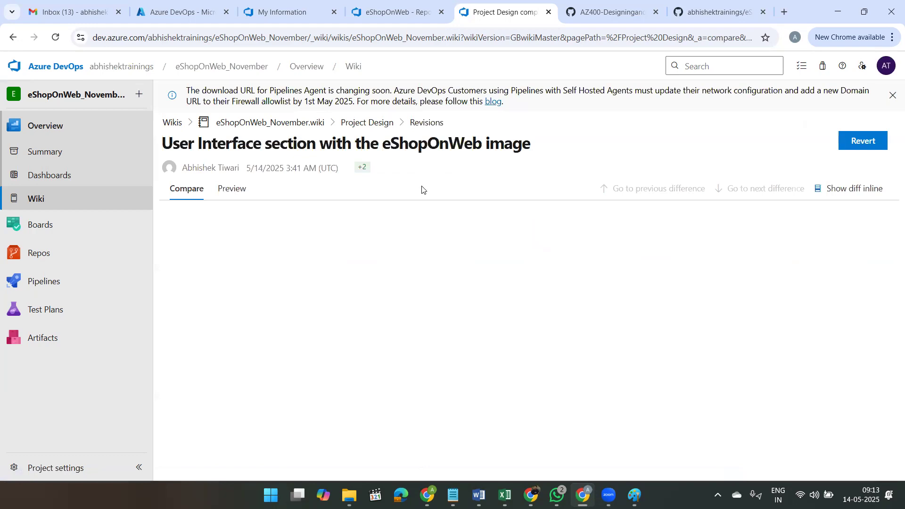
click(855, 142)
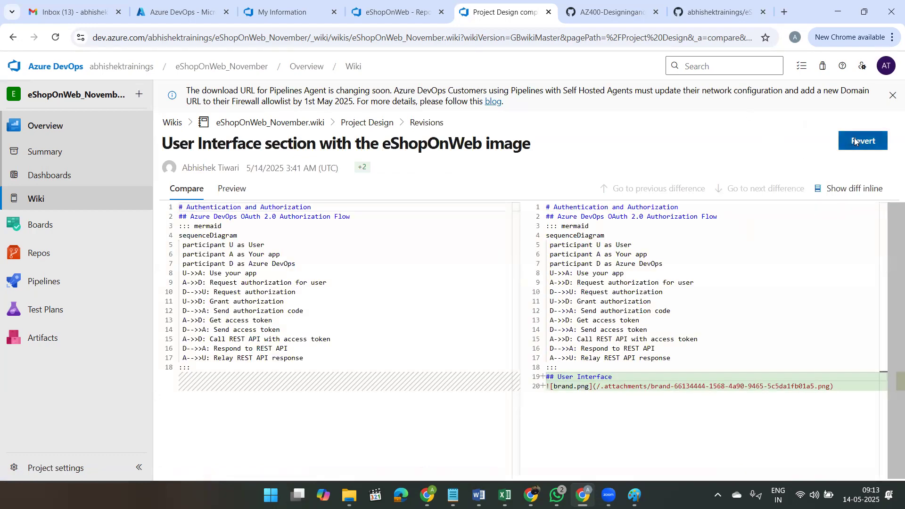
click(520, 297)
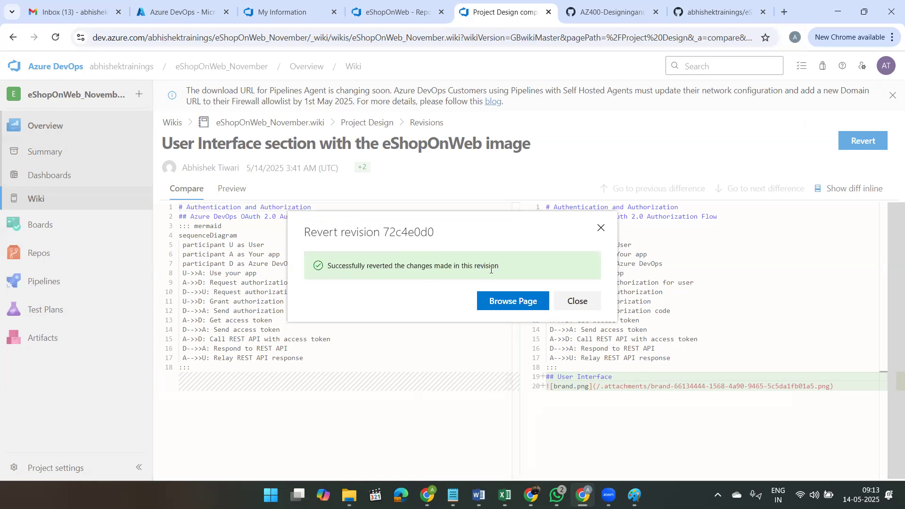
click(528, 301)
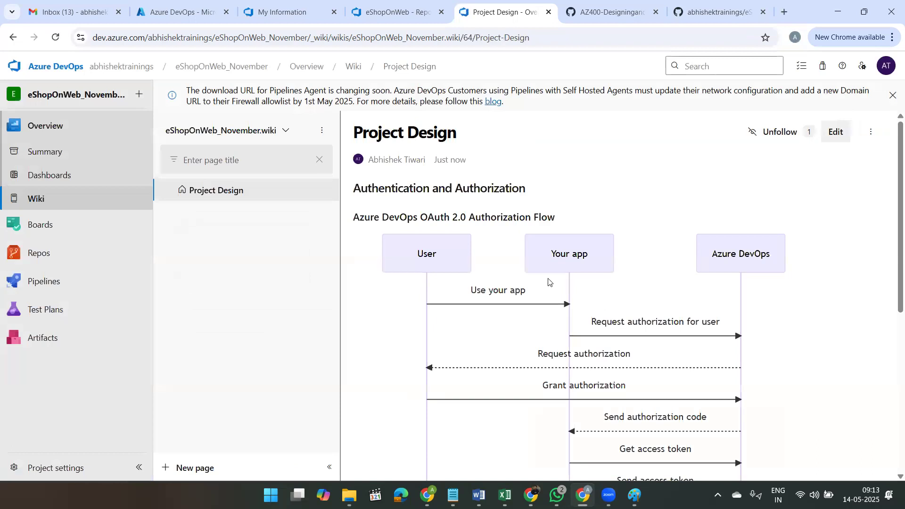
scroll(549, 282, down, 7)
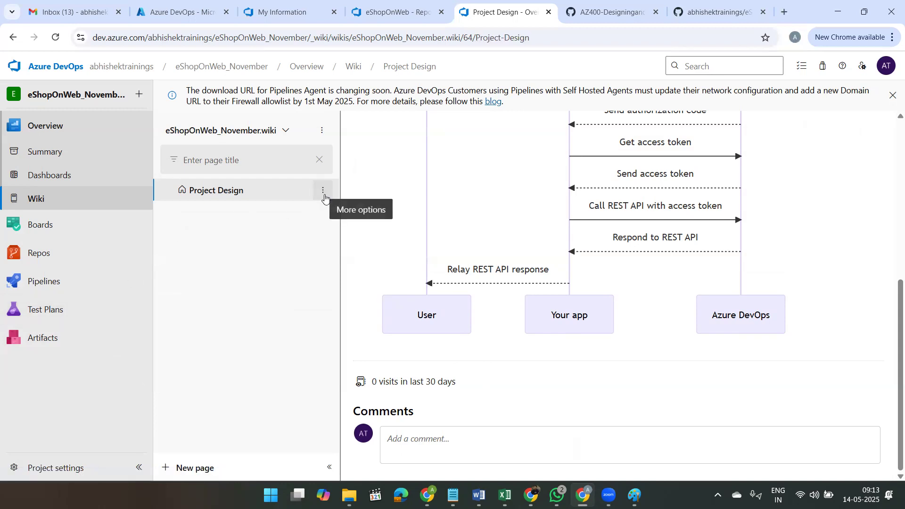
Step: Create an empty wiki page titled "Project Design Overview", save it and leave the editor
click(323, 193)
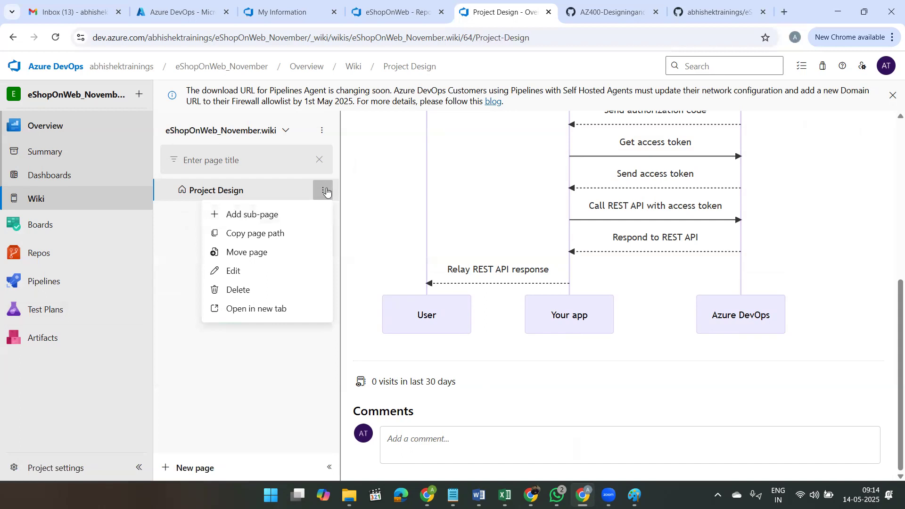
click(339, 205)
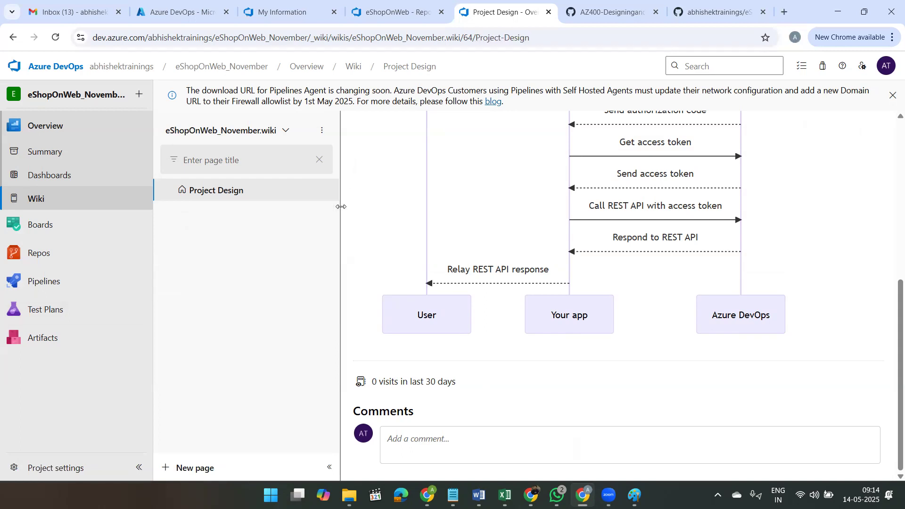
click(187, 469)
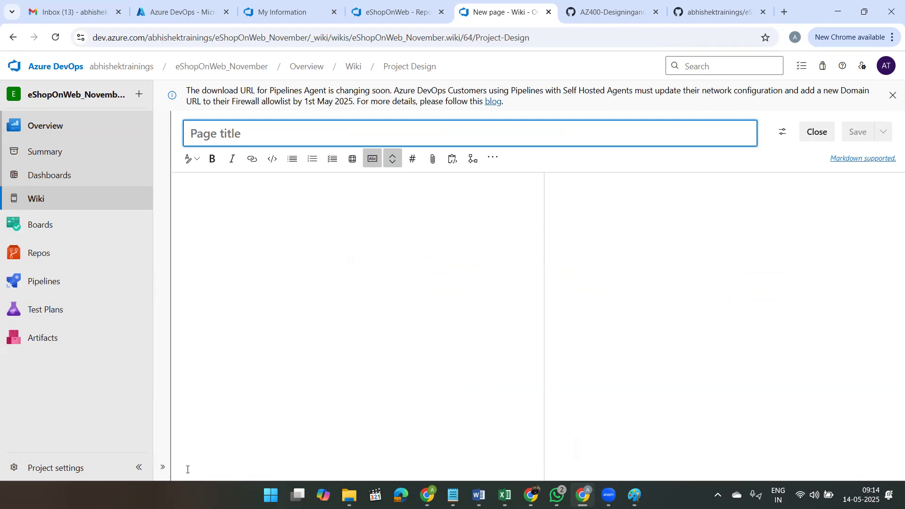
text(P)
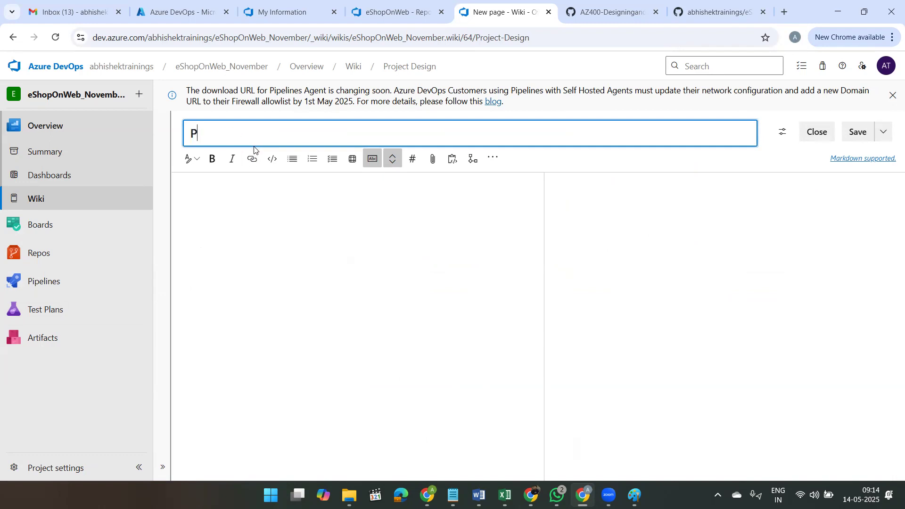
text(roject Design Overvi)
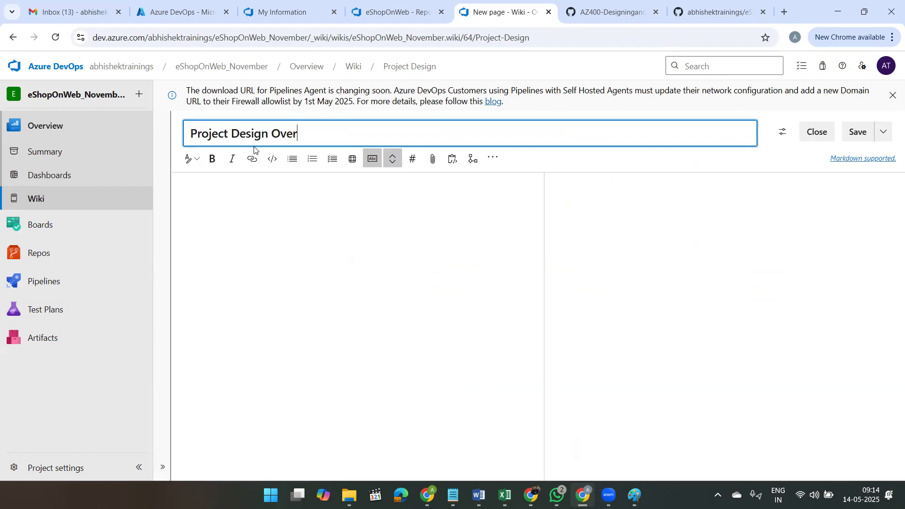
text(ew)
click(856, 131)
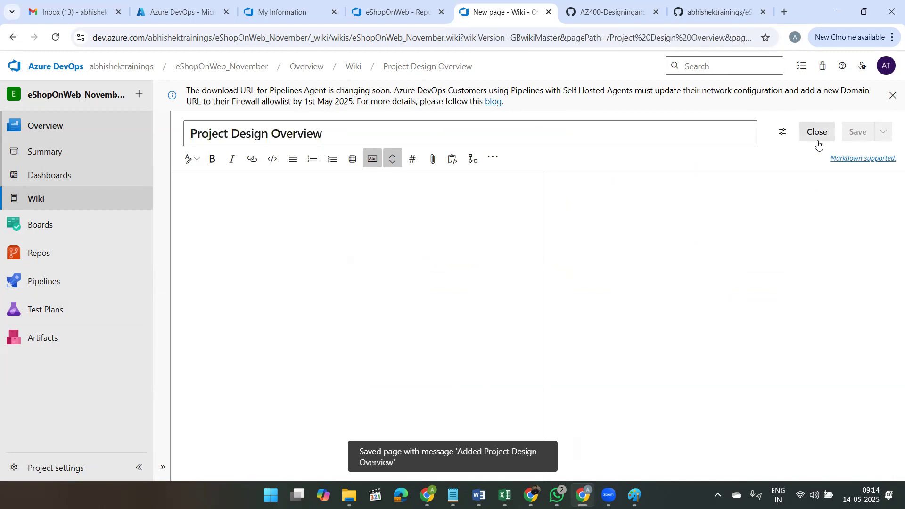
click(819, 136)
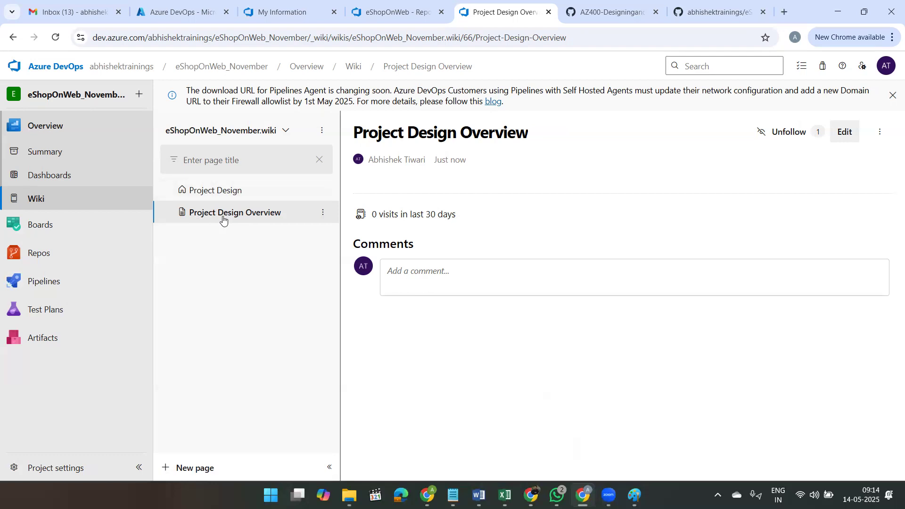
Step: Nest the Project Design Overview page under Project Design, and move it back to the root of eShopOnWeb_November.wiki
drag(223, 220, 221, 185)
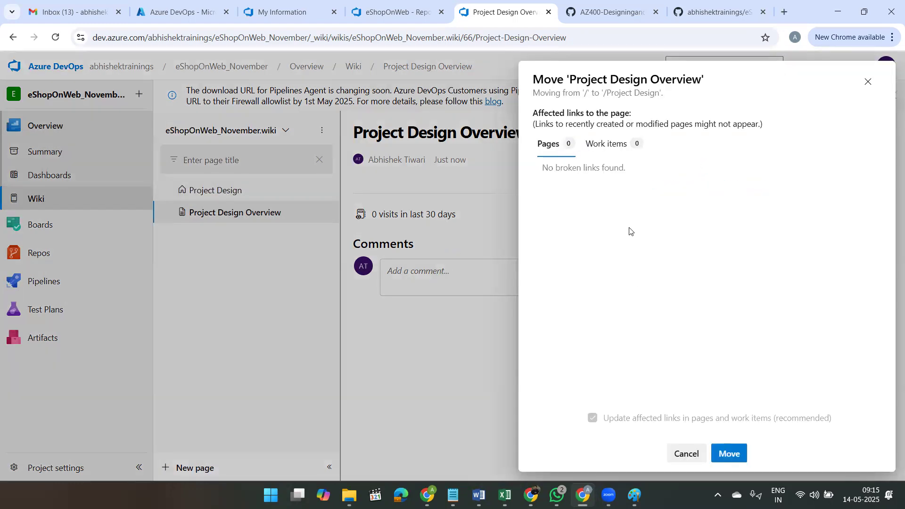
click(731, 454)
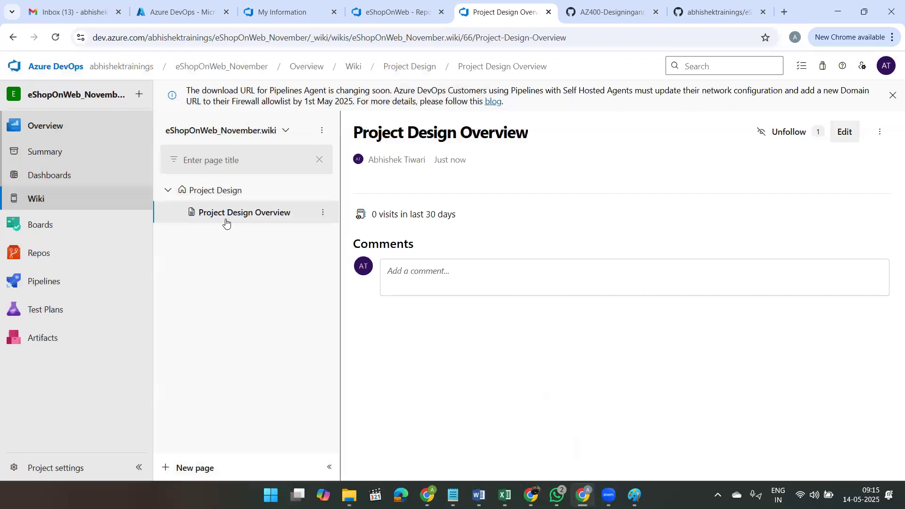
click(323, 213)
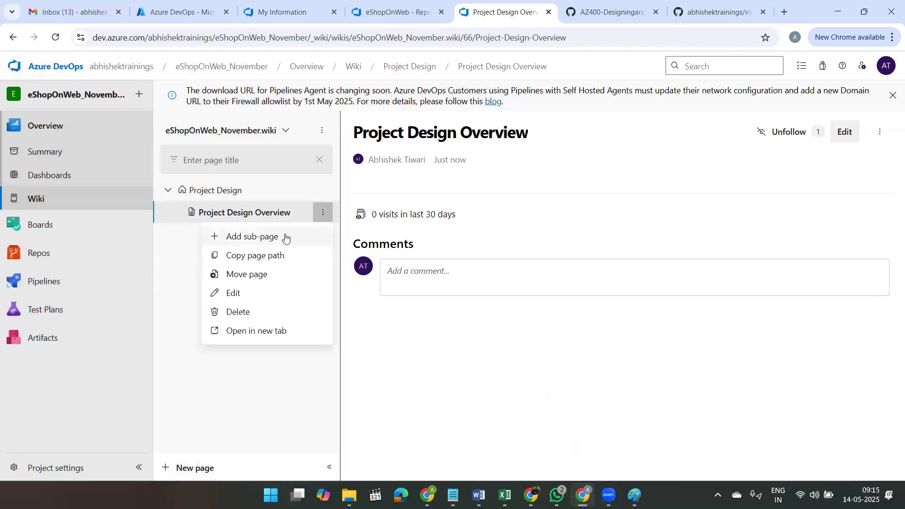
click(259, 278)
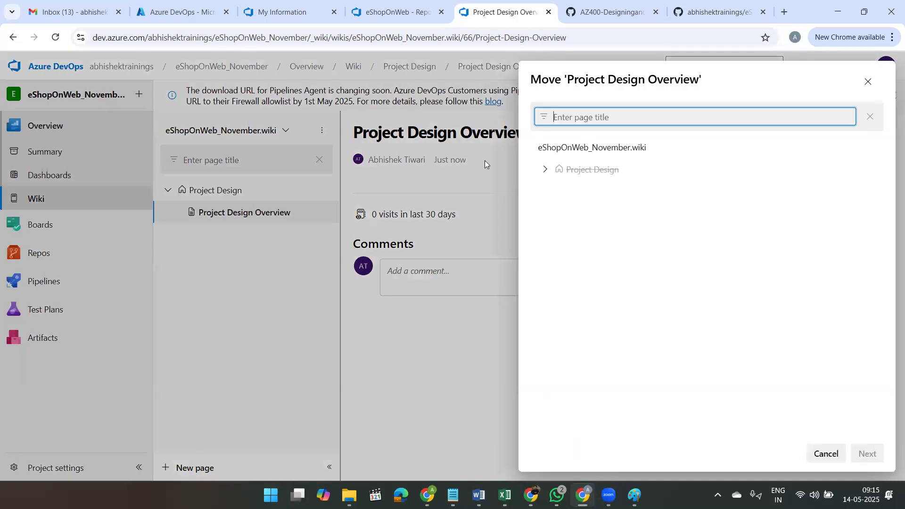
click(646, 150)
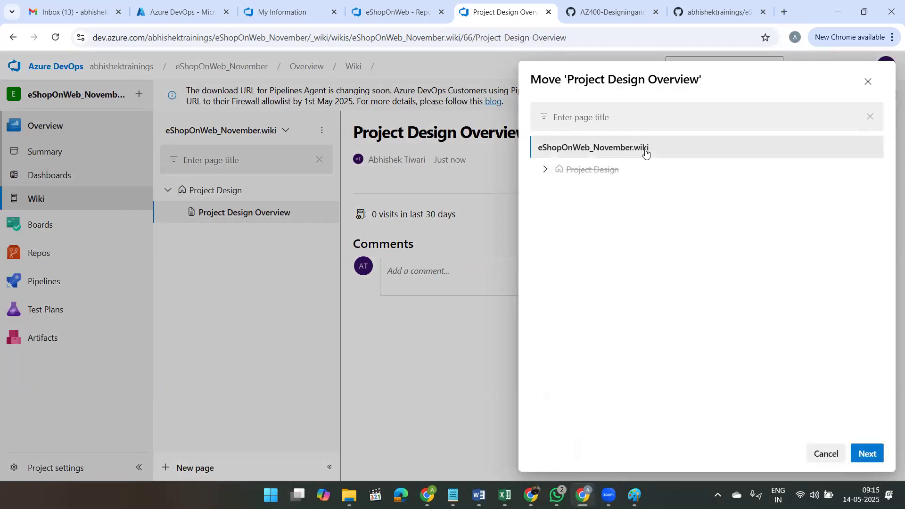
click(875, 454)
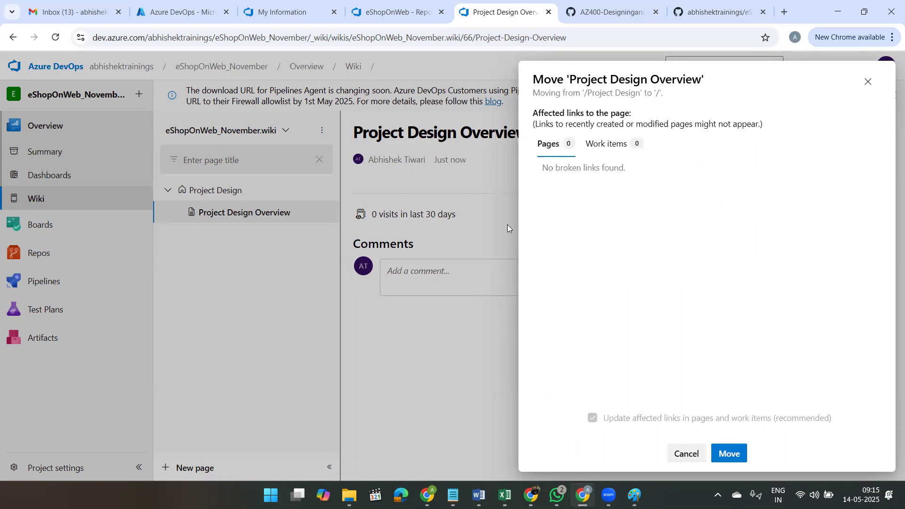
click(731, 456)
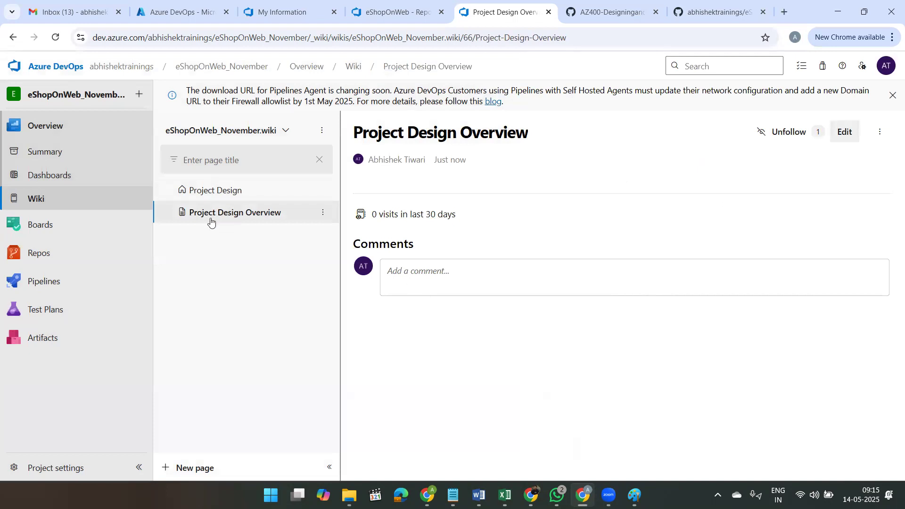
Step: Reorder the root pages so Project Design Overview sits above Project Design as the wiki home page, and reload the wiki
click(323, 214)
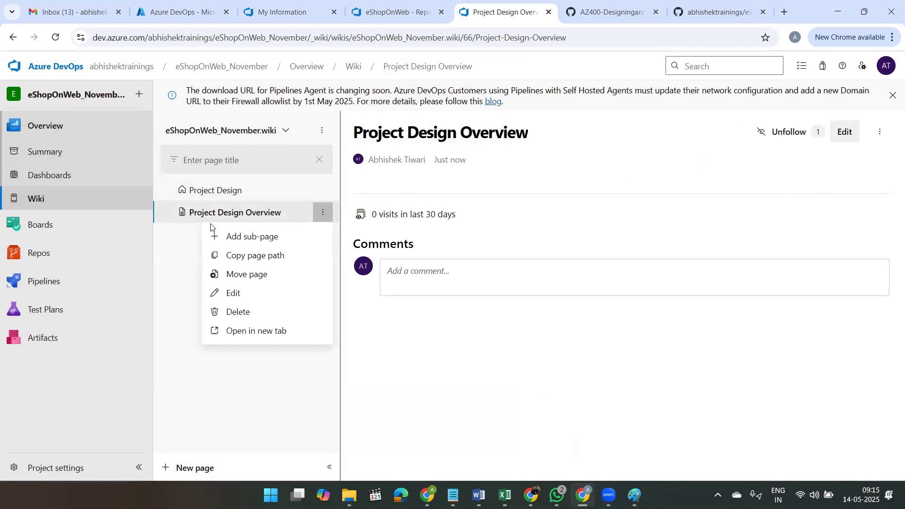
click(164, 258)
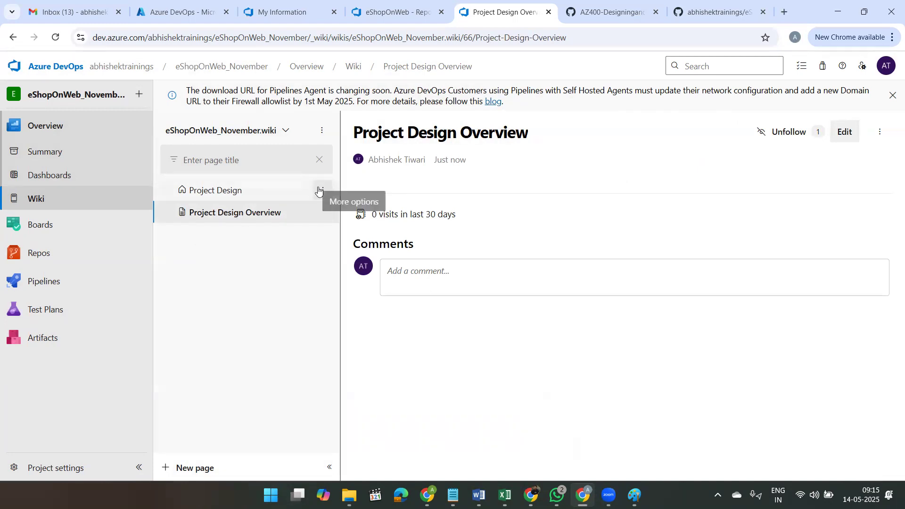
drag(231, 213, 224, 180)
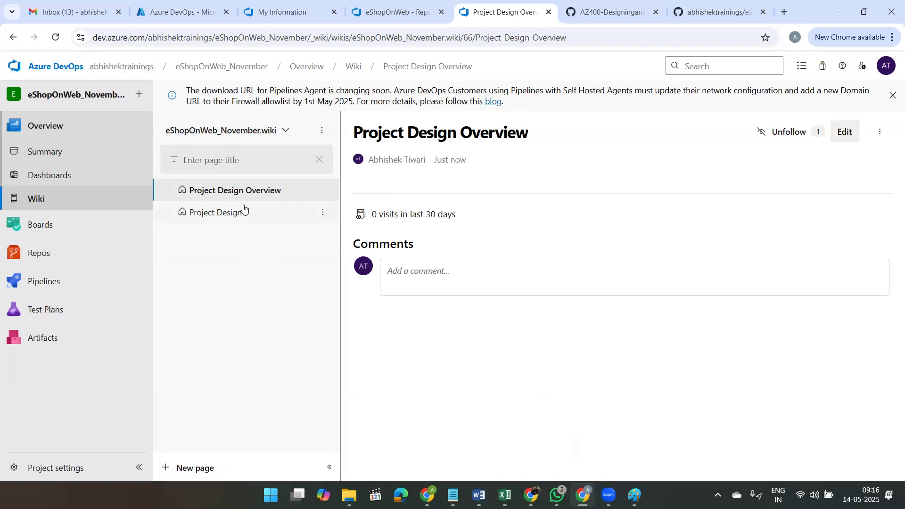
click(319, 215)
click(53, 201)
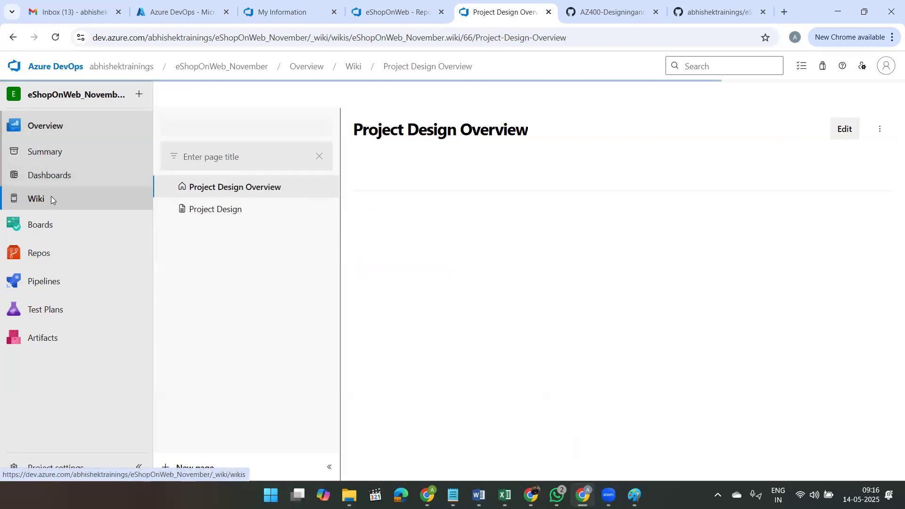
mouse_move(94, 249)
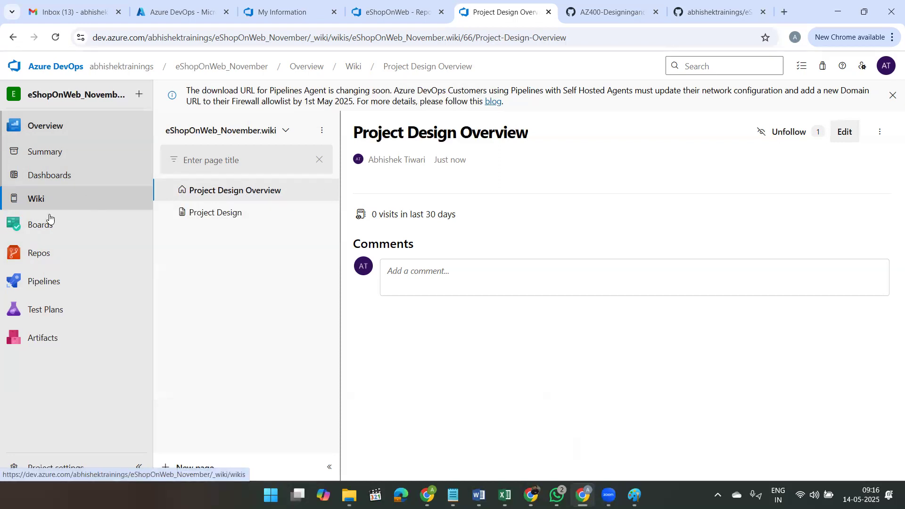
mouse_move(38, 249)
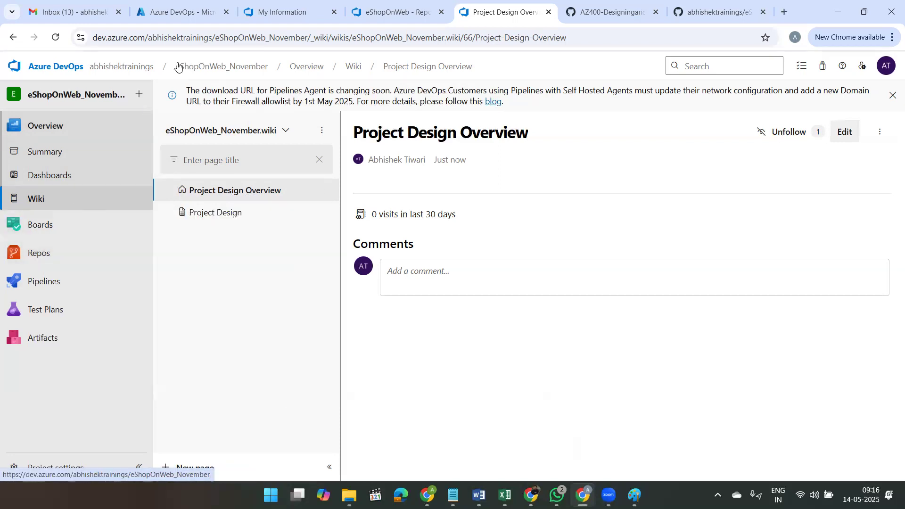